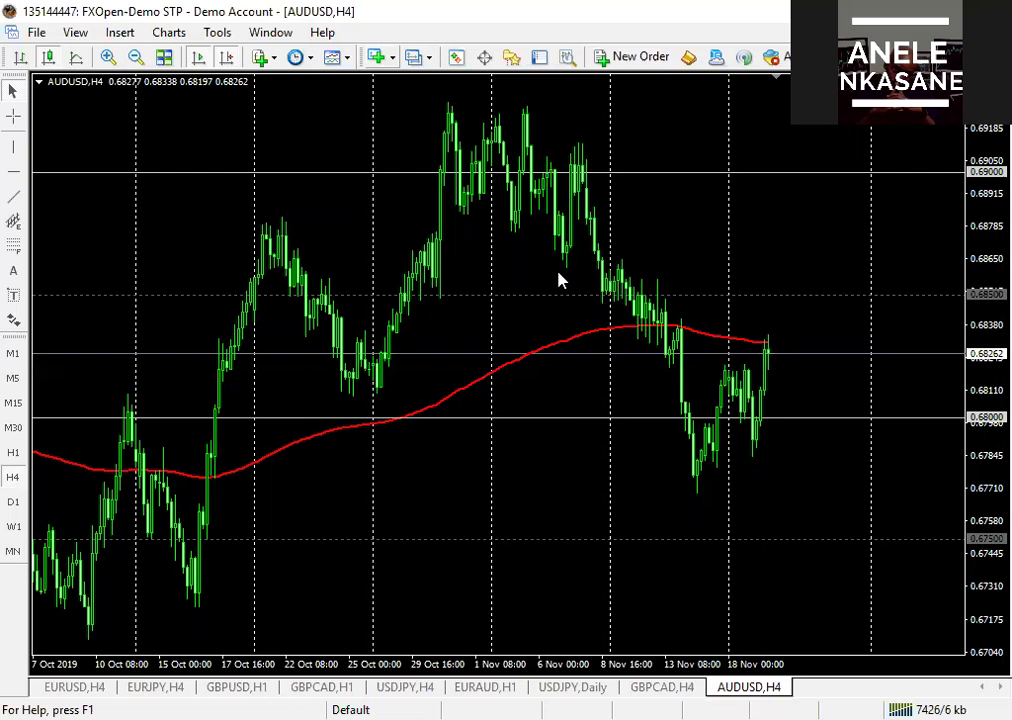
Step: View the AUDUSD chart on the M15 timeframe, and set it to the daily timeframe
{"action": "mouse_move", "coordinate": [82, 512]}
{"action": "left_mouse_down"}
{"action": "mouse_move", "coordinate": [113, 402]}
{"action": "mouse_move", "coordinate": [72, 378]}
{"action": "mouse_move", "coordinate": [73, 343]}
{"action": "left_mouse_up"}
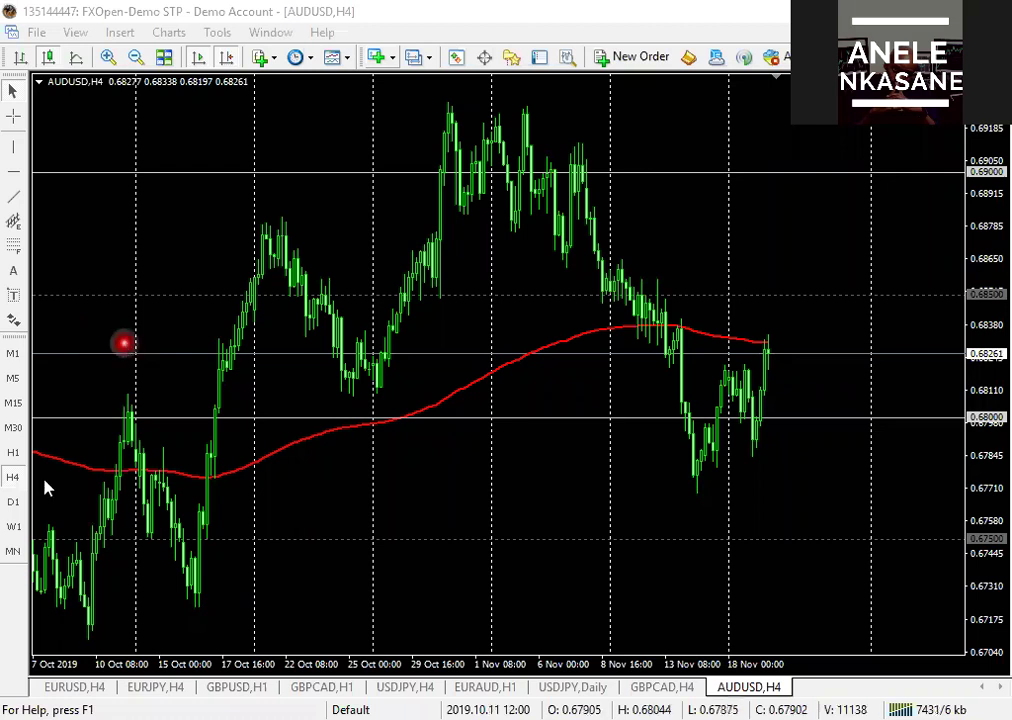
{"action": "left_click", "coordinate": [586, 330]}
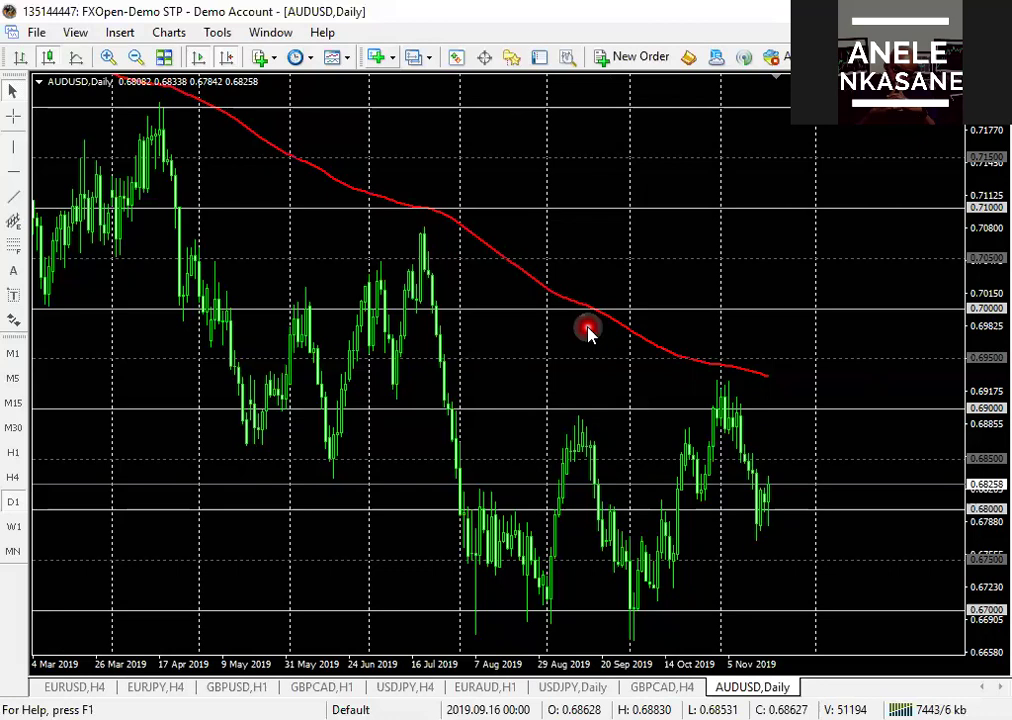
{"action": "left_click", "coordinate": [14, 406]}
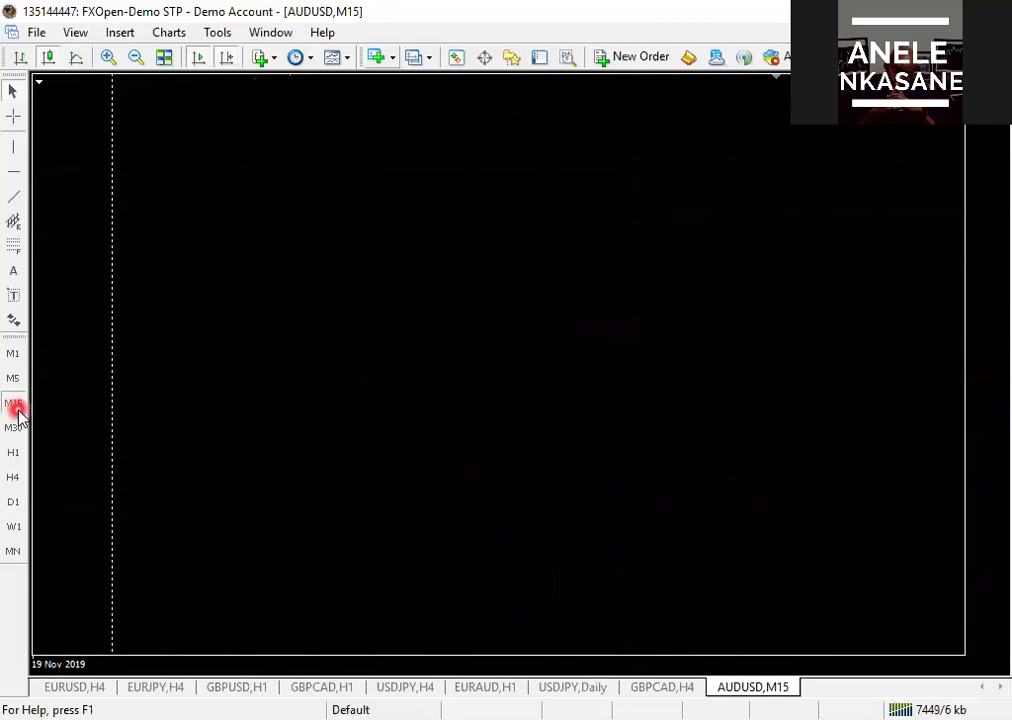
{"action": "left_click", "coordinate": [622, 321]}
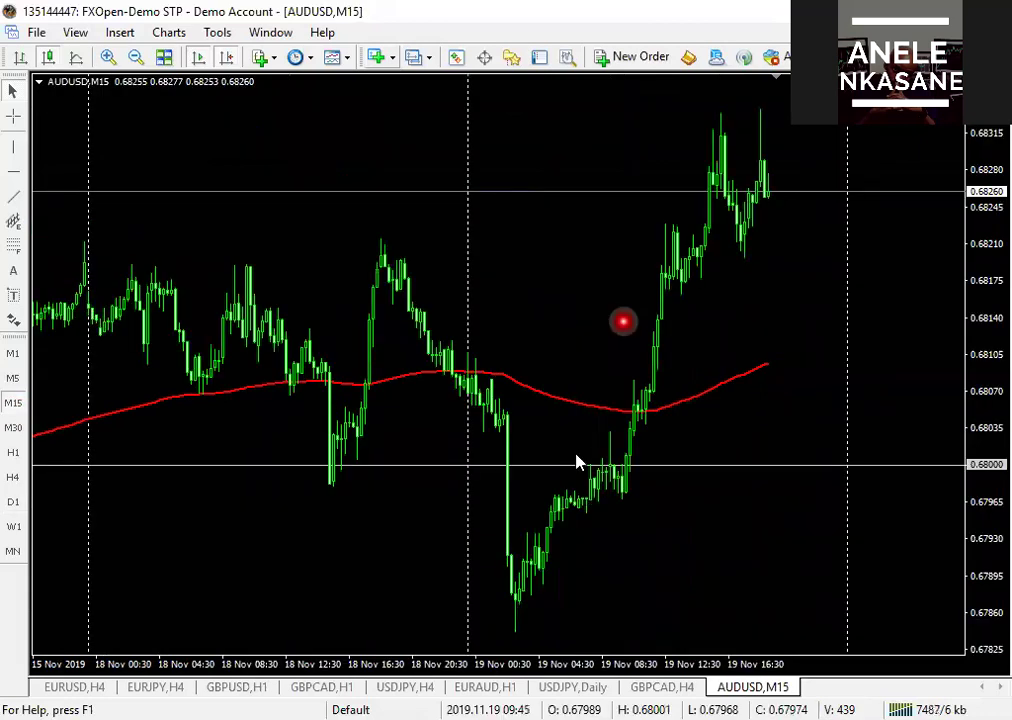
{"action": "left_click", "coordinate": [12, 502]}
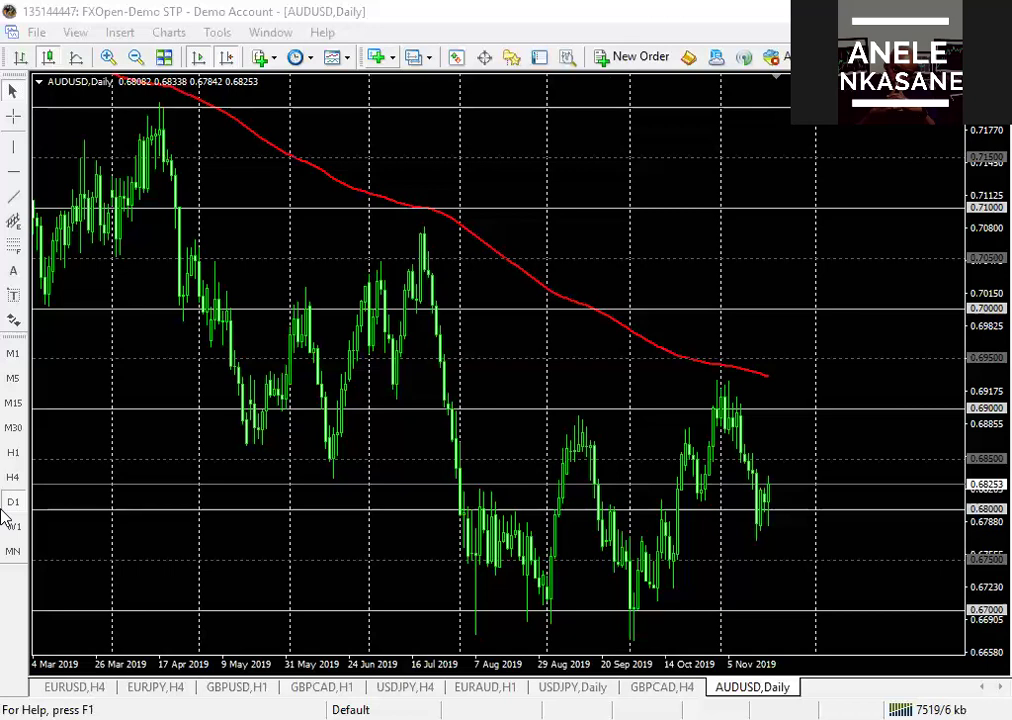
Step: Examine the daily AUDUSD swing highs from April to November relative to the red moving average
{"action": "left_click", "coordinate": [20, 427]}
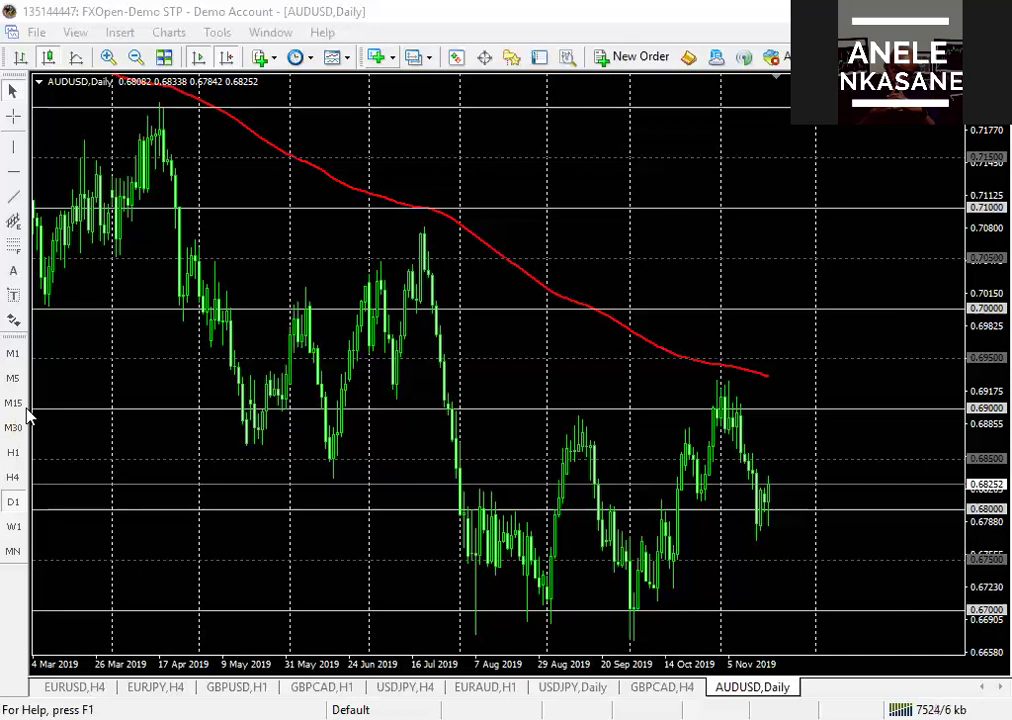
{"action": "left_click", "coordinate": [472, 287]}
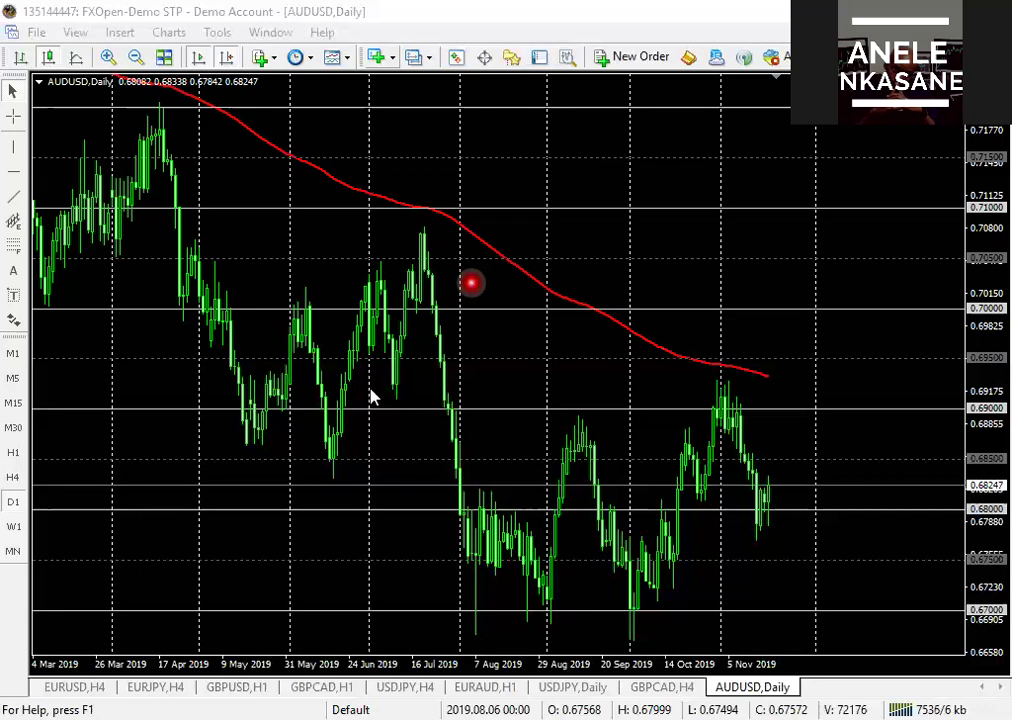
{"action": "left_click", "coordinate": [375, 286]}
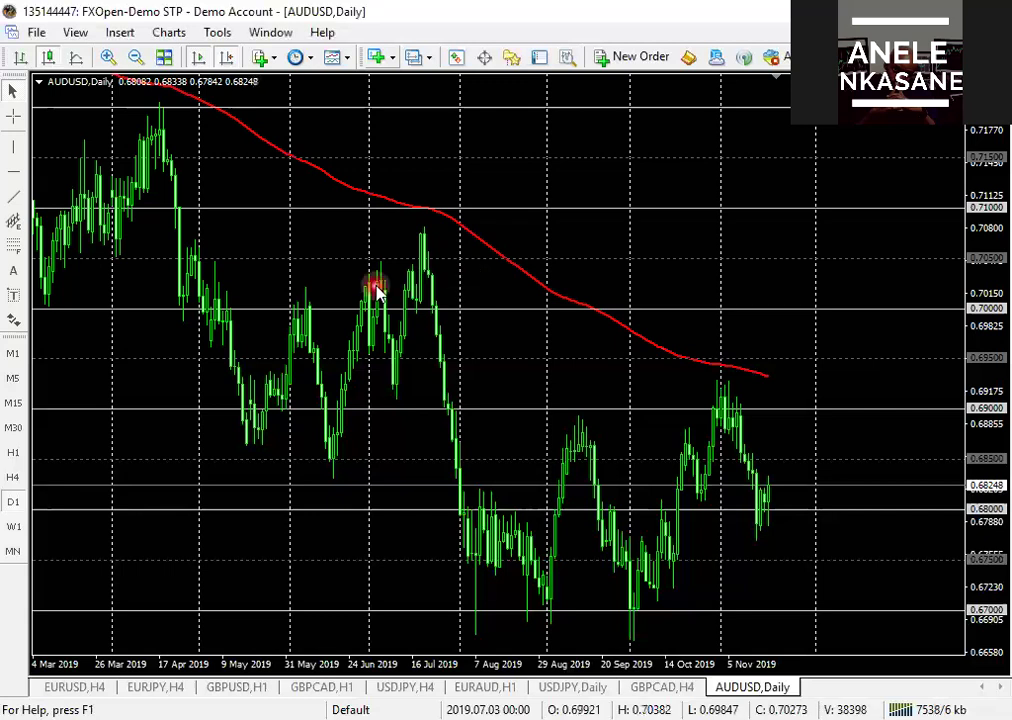
{"action": "left_click", "coordinate": [584, 460]}
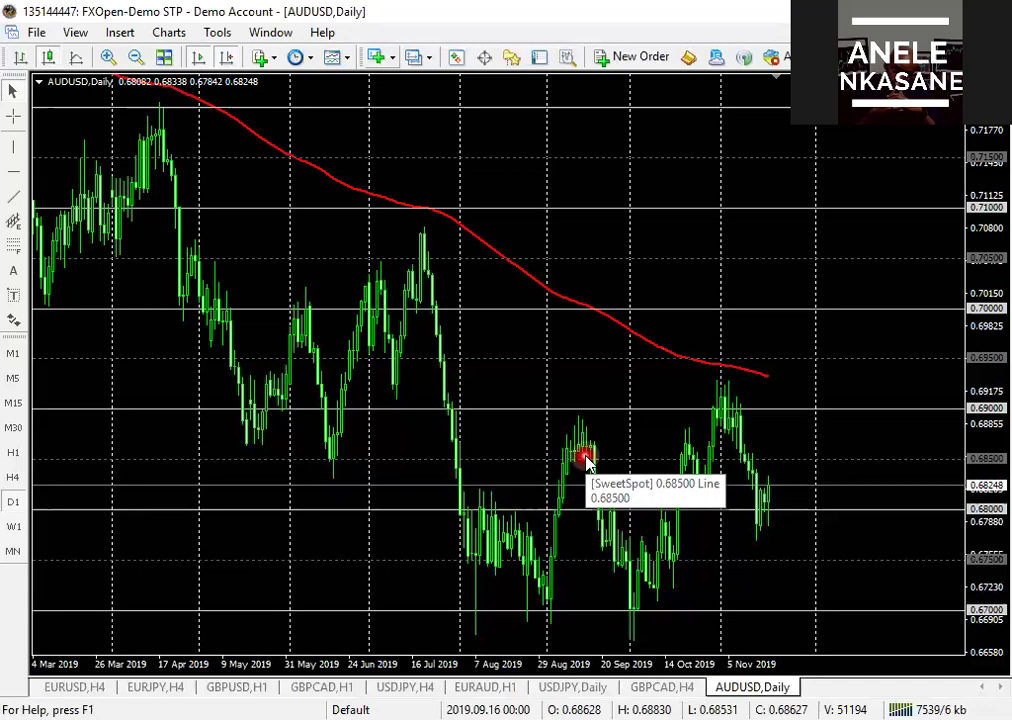
{"action": "left_click", "coordinate": [673, 363]}
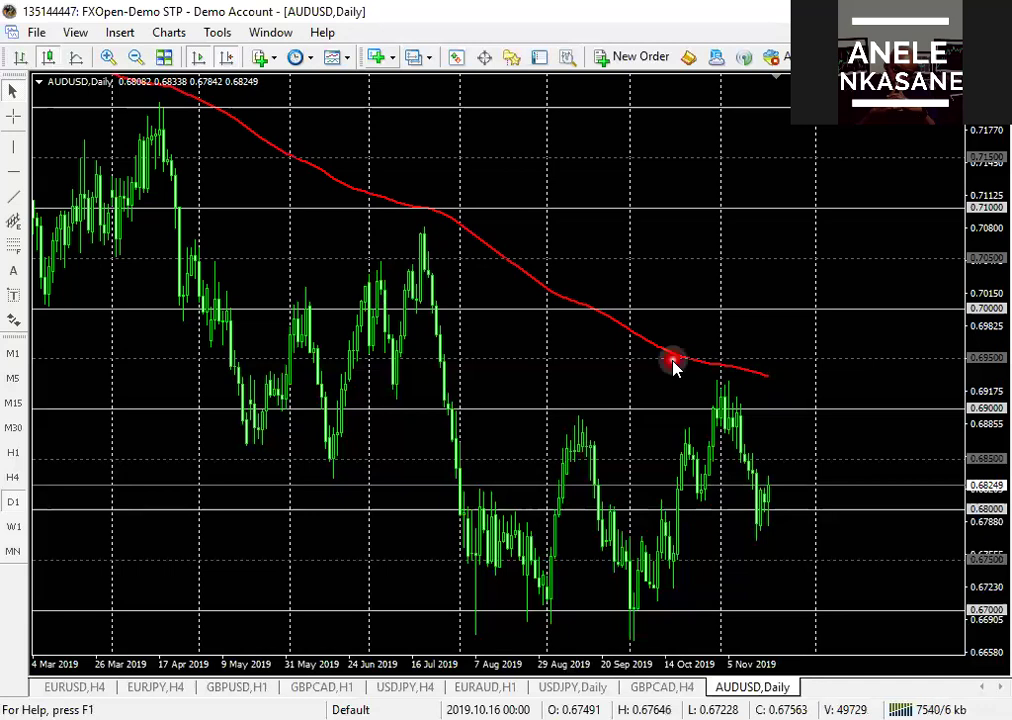
{"action": "left_click", "coordinate": [410, 210]}
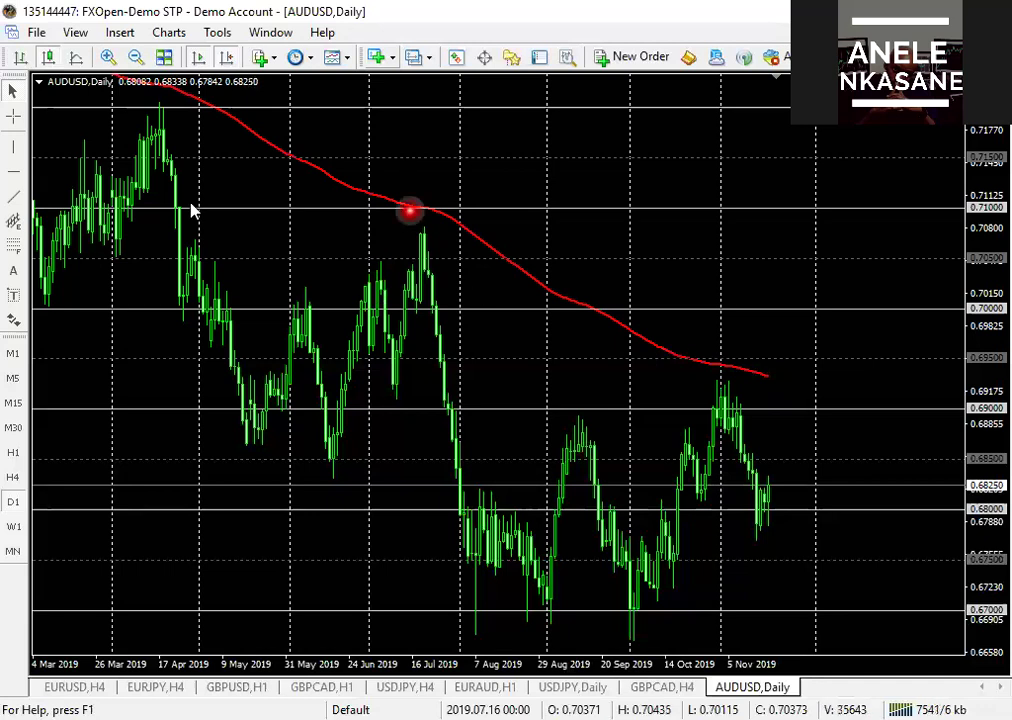
{"action": "left_click", "coordinate": [102, 476]}
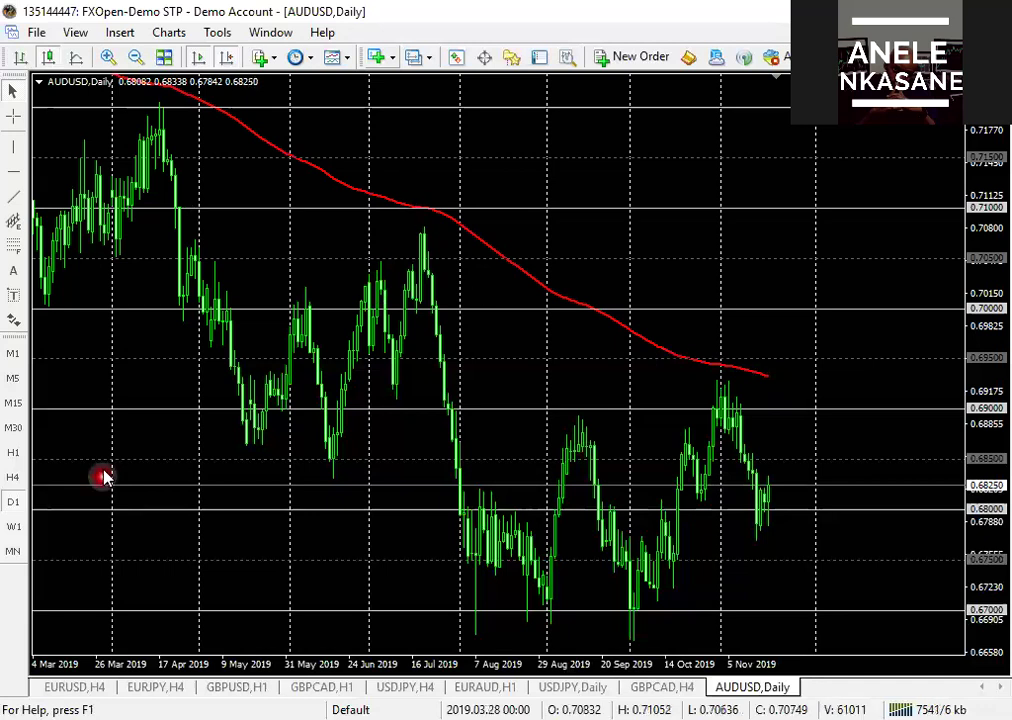
Step: Examine how the May to July swing lows and rebounds sit around the 0.69000 level on the daily chart
{"action": "left_click", "coordinate": [250, 381]}
{"action": "left_click", "coordinate": [266, 397]}
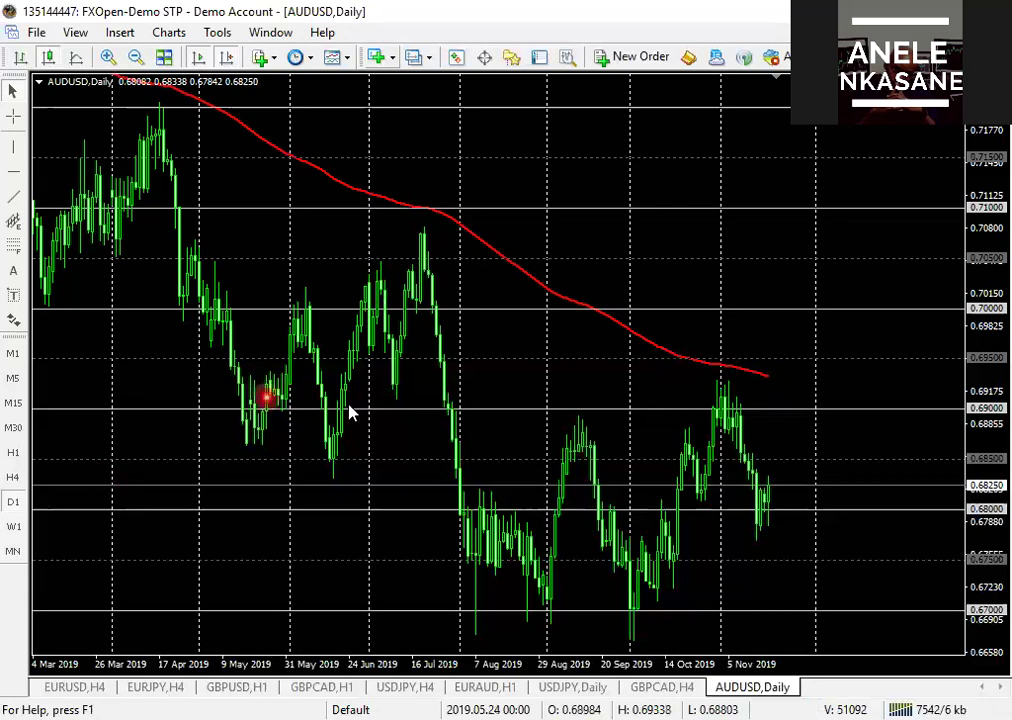
{"action": "left_click", "coordinate": [350, 407]}
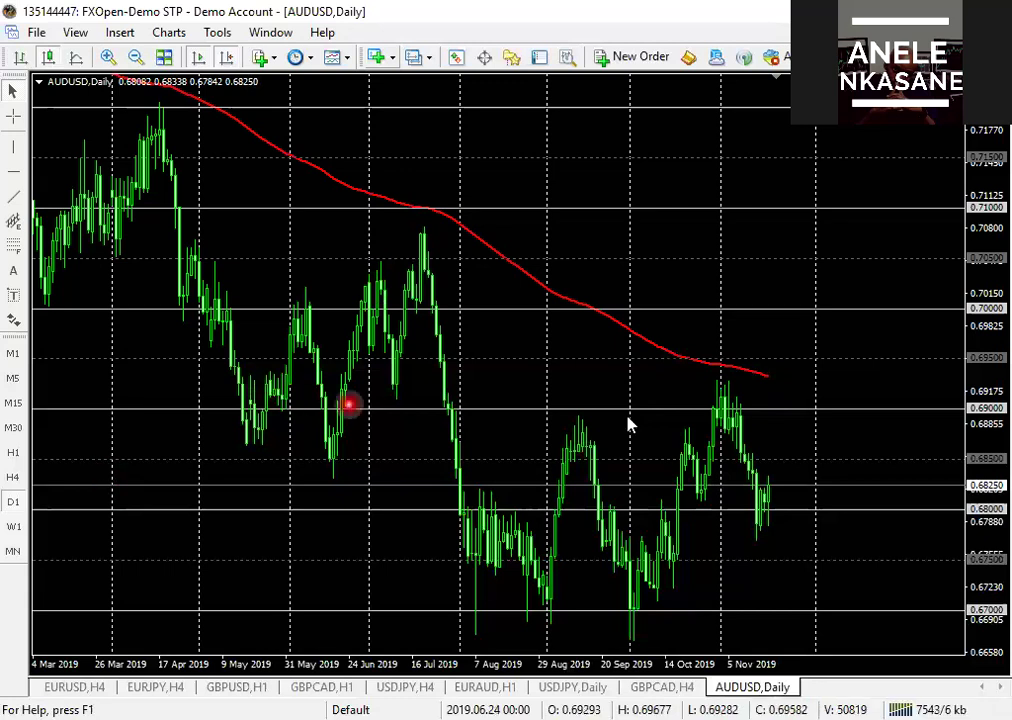
{"action": "left_click", "coordinate": [638, 363]}
{"action": "left_click", "coordinate": [945, 425]}
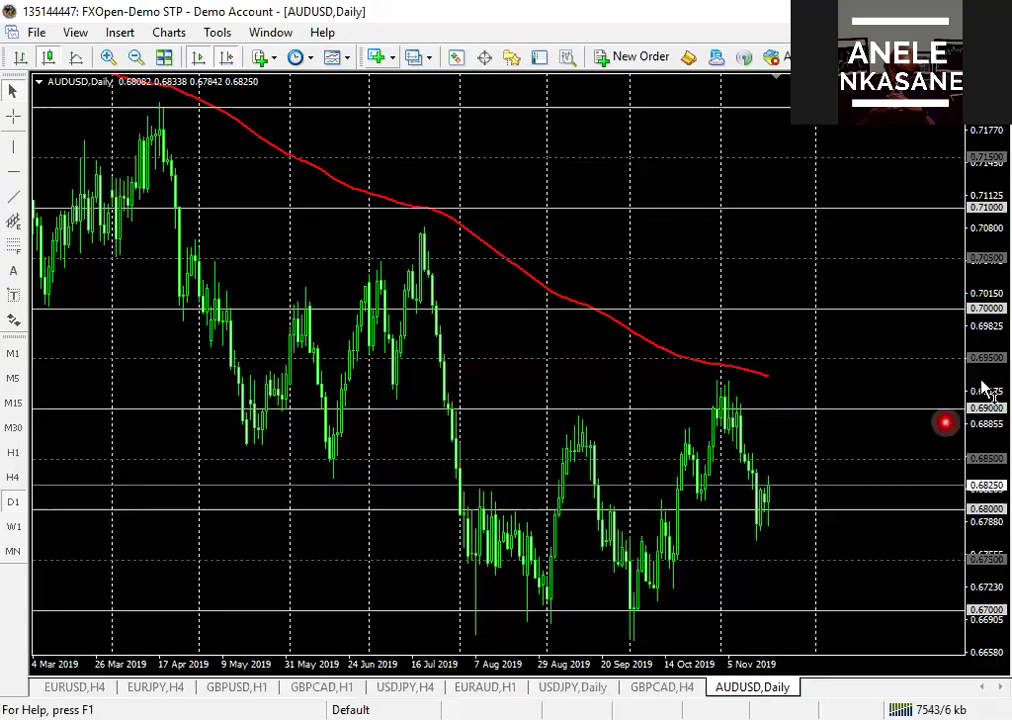
{"action": "left_click", "coordinate": [433, 369]}
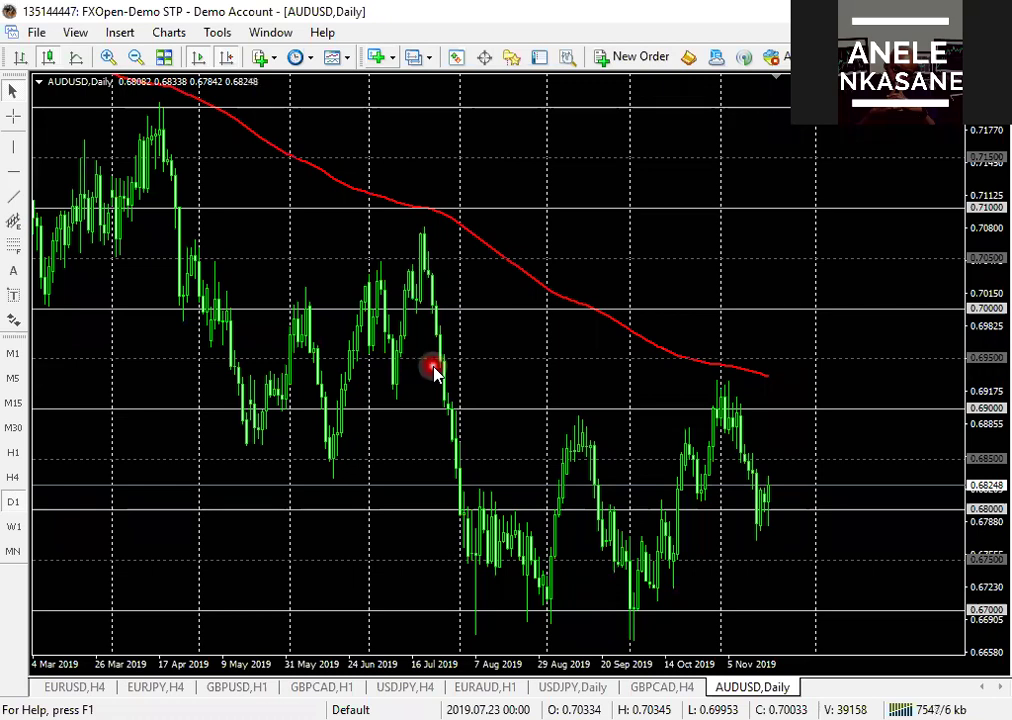
{"action": "left_click", "coordinate": [248, 411]}
{"action": "left_click", "coordinate": [303, 353]}
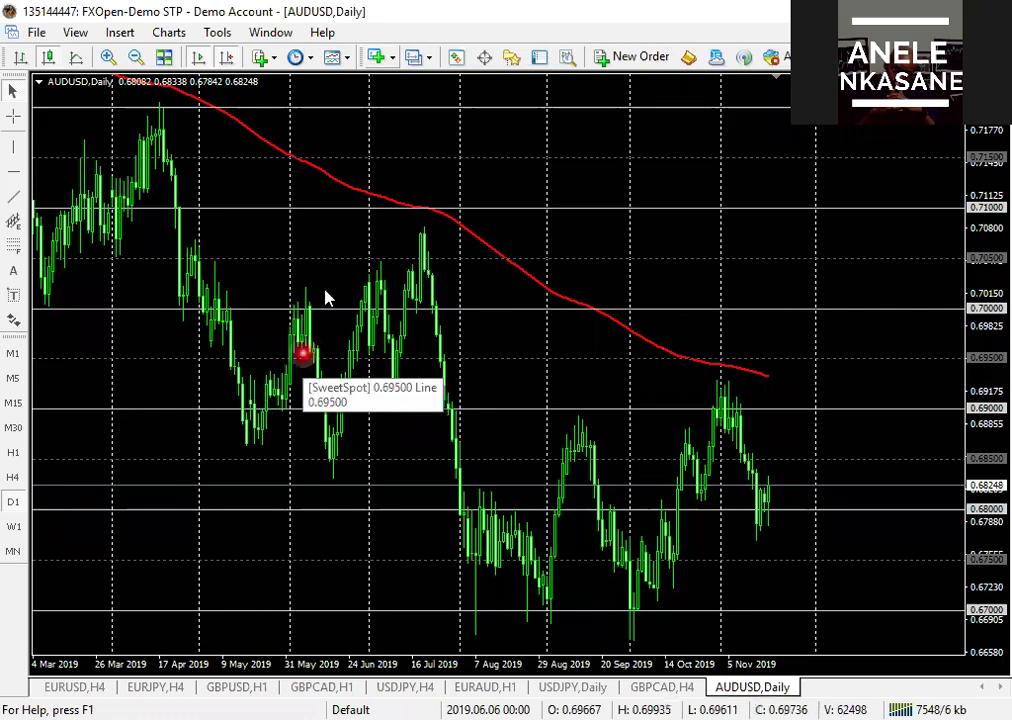
{"action": "left_click", "coordinate": [334, 397]}
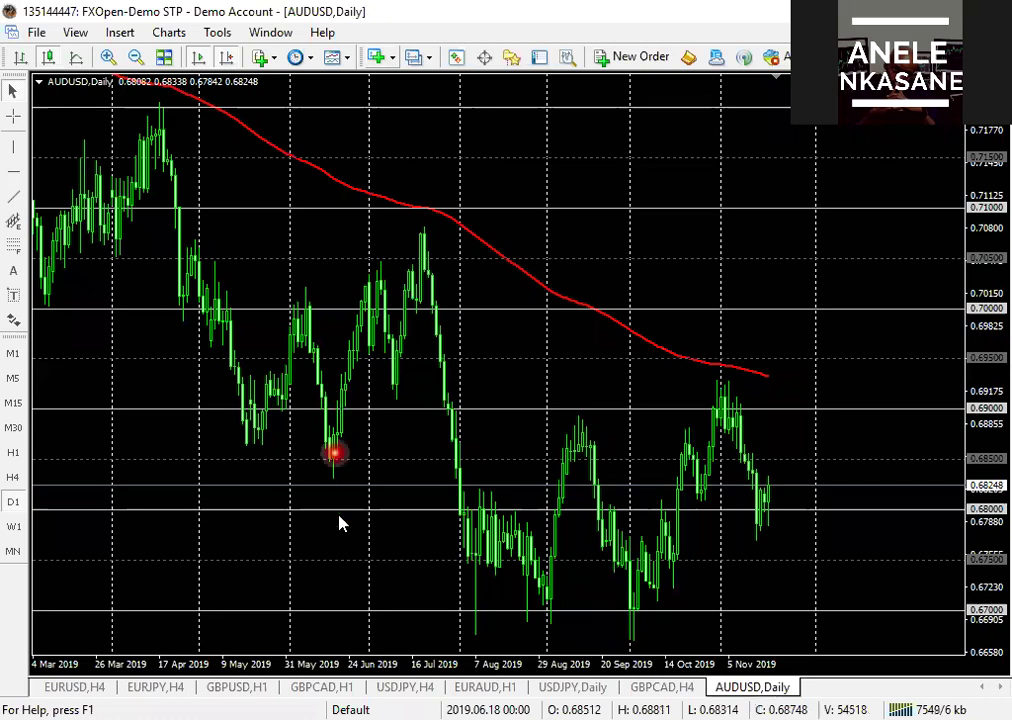
{"action": "left_click", "coordinate": [369, 433]}
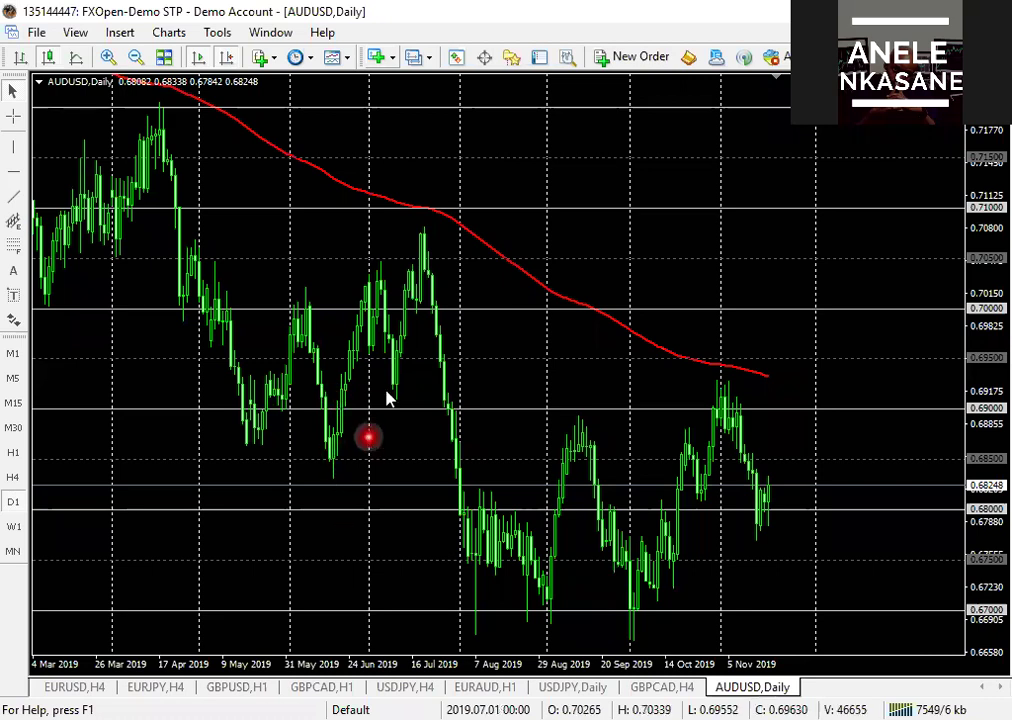
{"action": "left_click", "coordinate": [415, 339]}
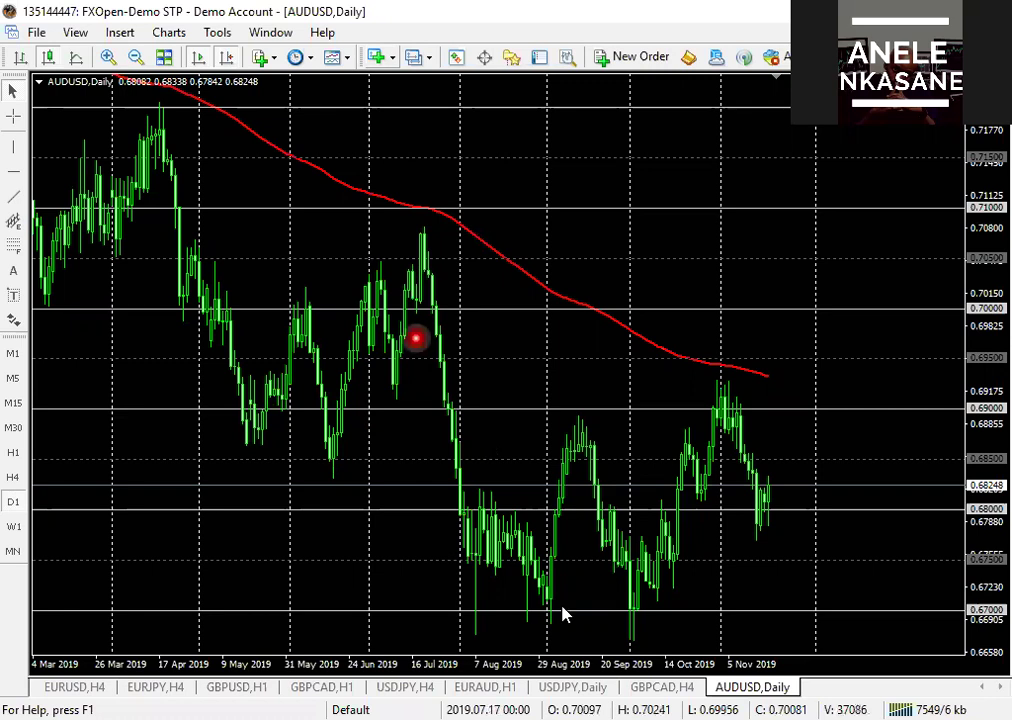
Step: Examine the September to November swing highs where price retests the 0.69000 level below the moving average
{"action": "left_click", "coordinate": [484, 438]}
{"action": "left_click", "coordinate": [662, 423]}
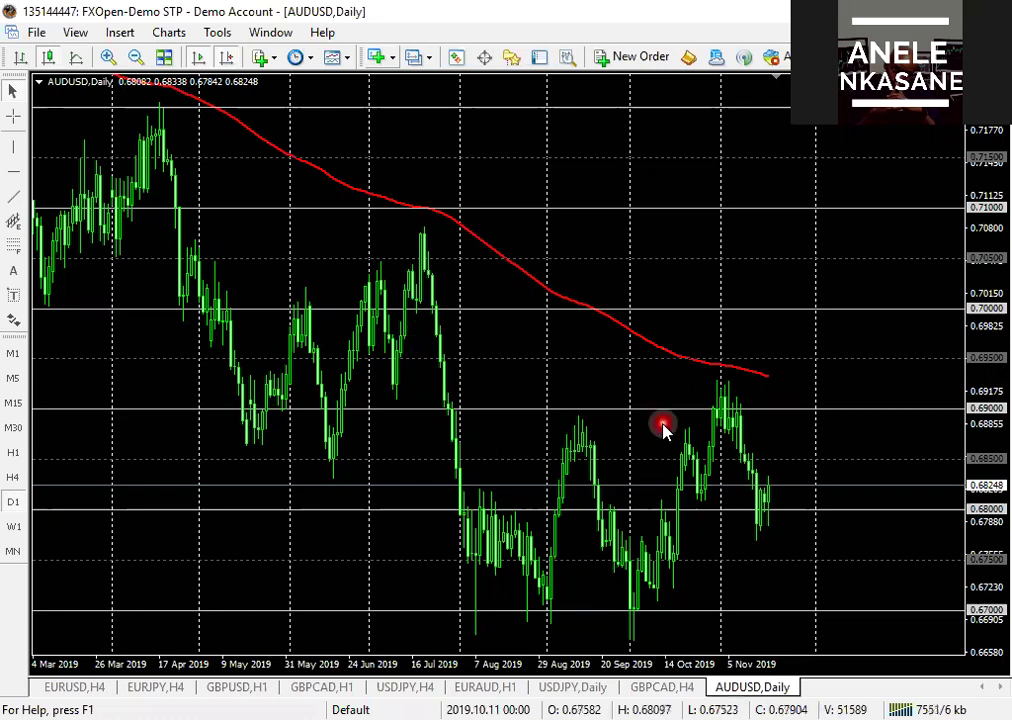
{"action": "left_click", "coordinate": [589, 412]}
{"action": "left_click", "coordinate": [580, 416]}
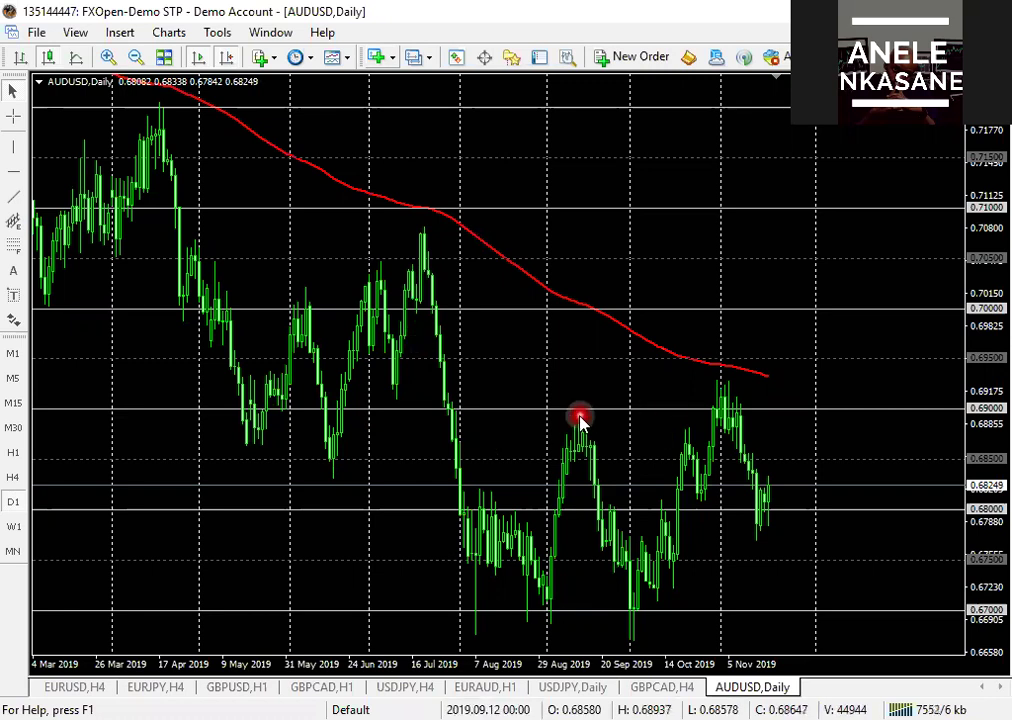
{"action": "left_click", "coordinate": [672, 432]}
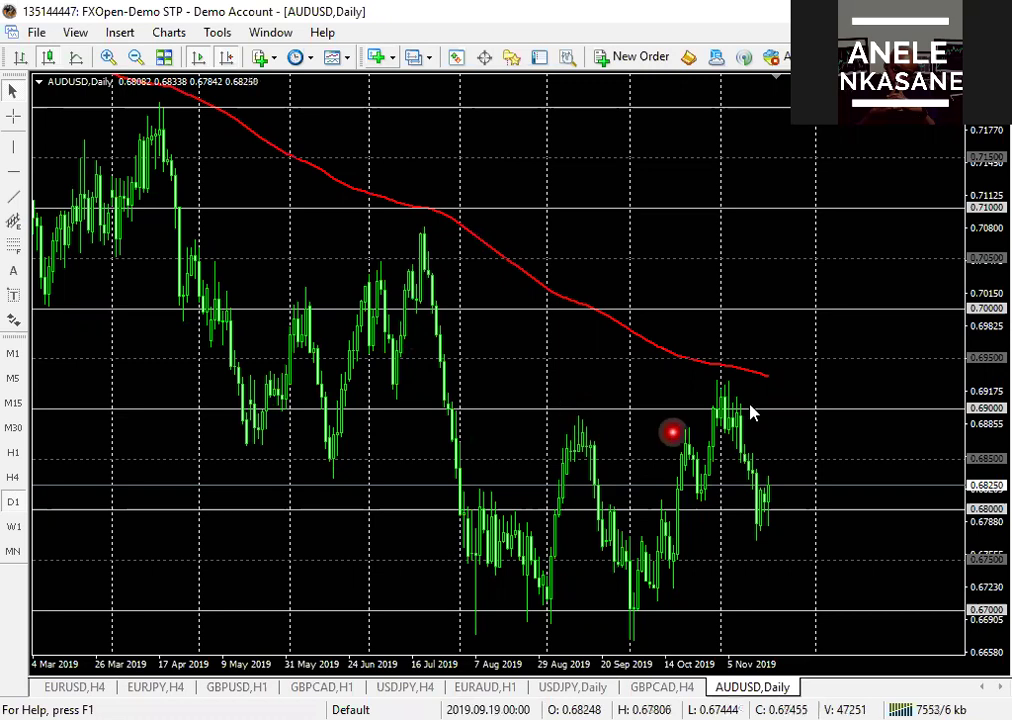
{"action": "left_click", "coordinate": [749, 405]}
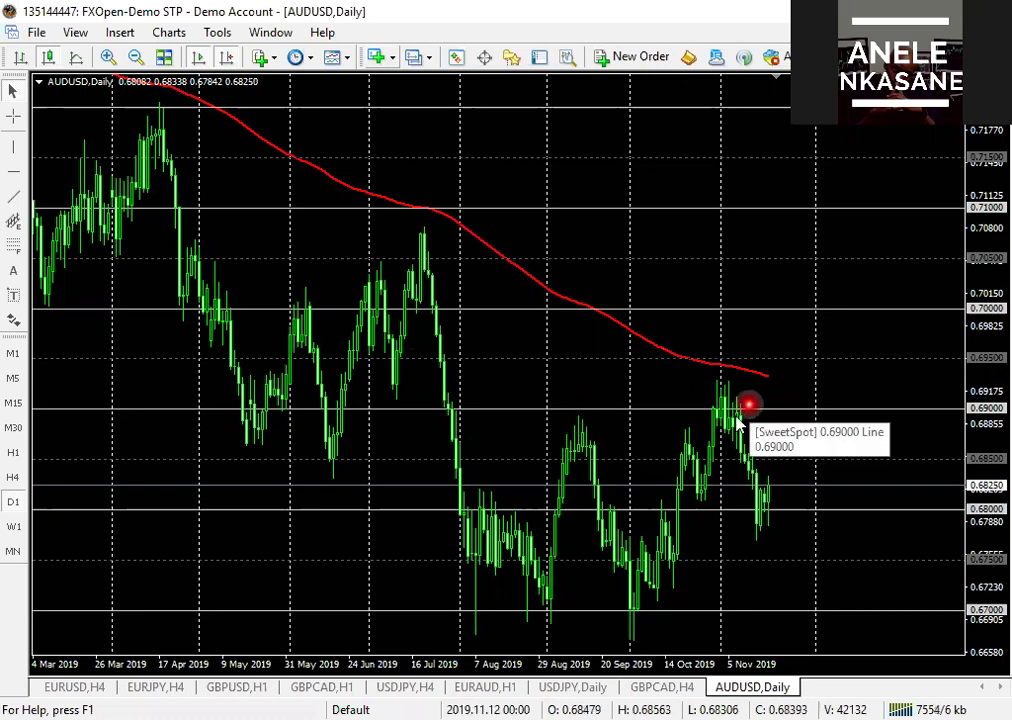
{"action": "left_click", "coordinate": [737, 414]}
{"action": "left_click", "coordinate": [711, 400]}
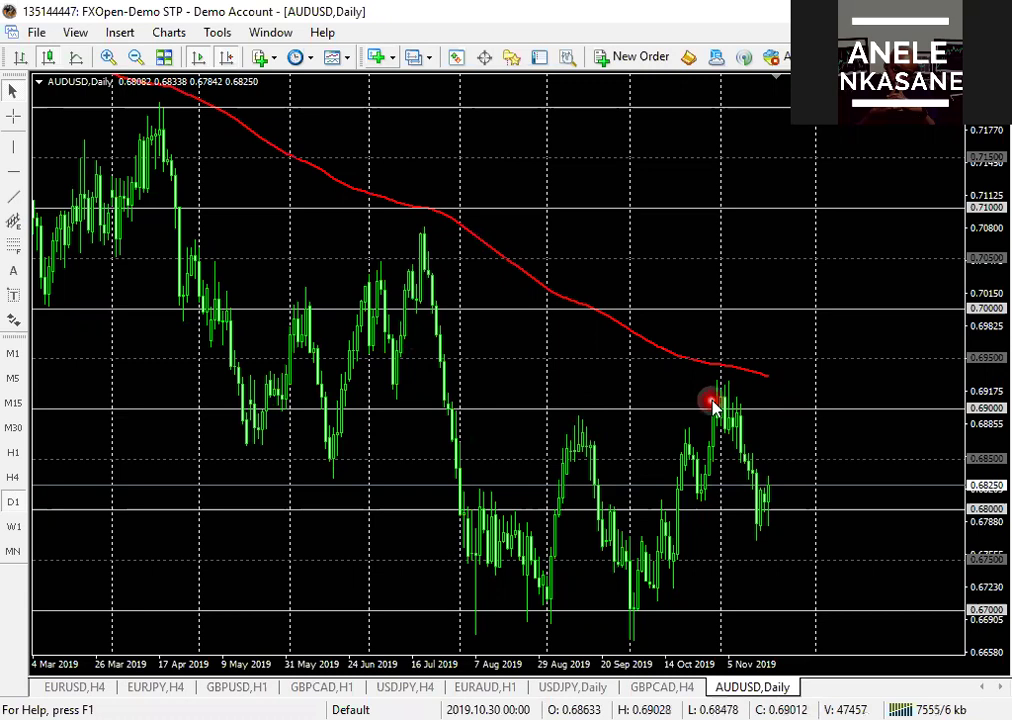
{"action": "left_click", "coordinate": [720, 381]}
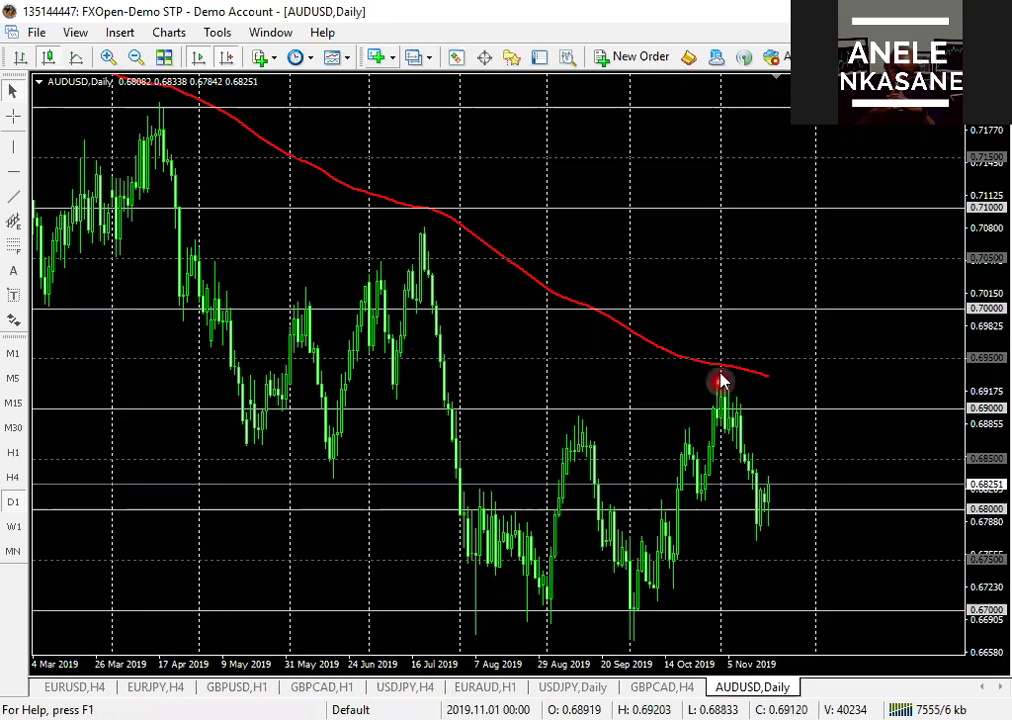
Step: Draw red rectangles around the 0.69000 zone from May to November and around the August consolidation between about 0.67000 and 0.68200
{"action": "left_click", "coordinate": [804, 555]}
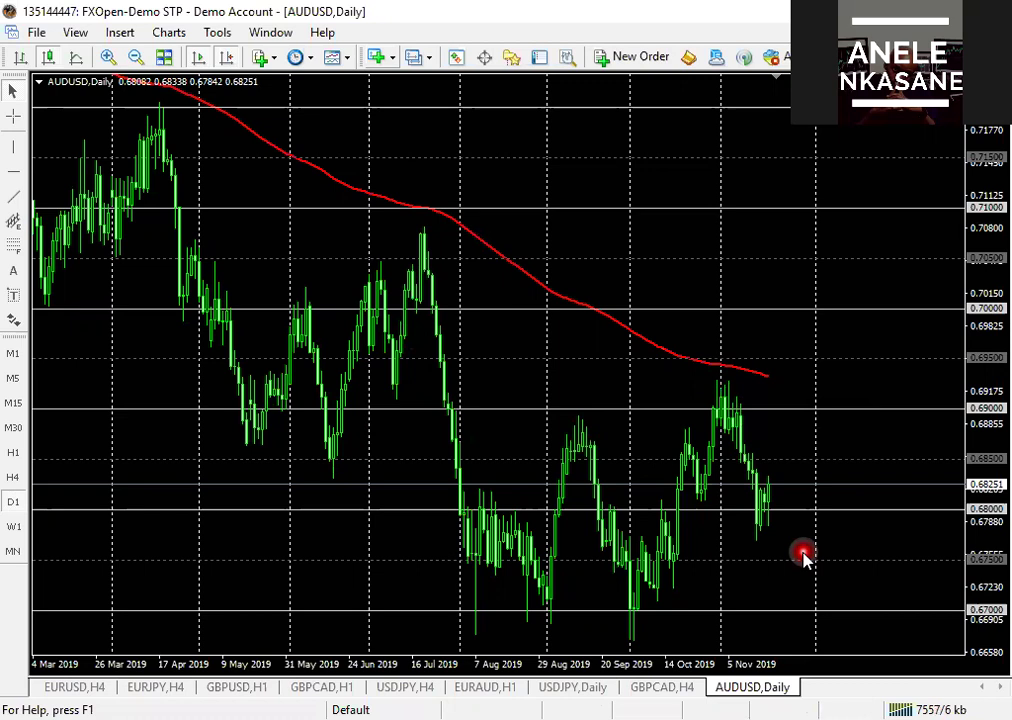
{"action": "left_click", "coordinate": [804, 556]}
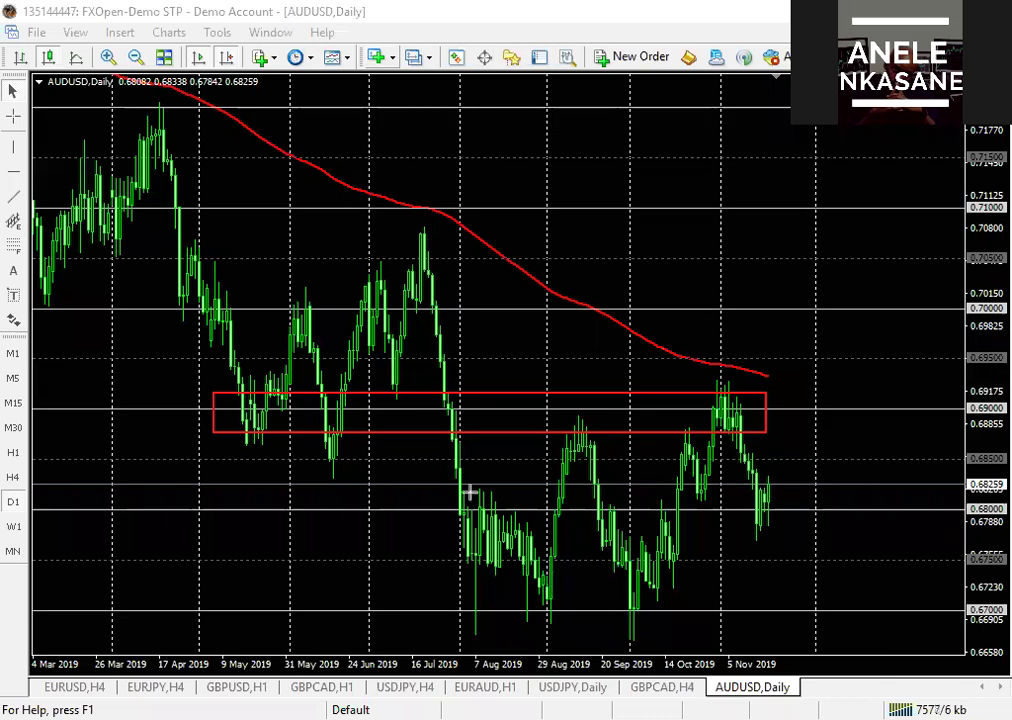
{"action": "left_click_drag", "start_coordinate": [458, 487], "coordinate": [548, 617]}
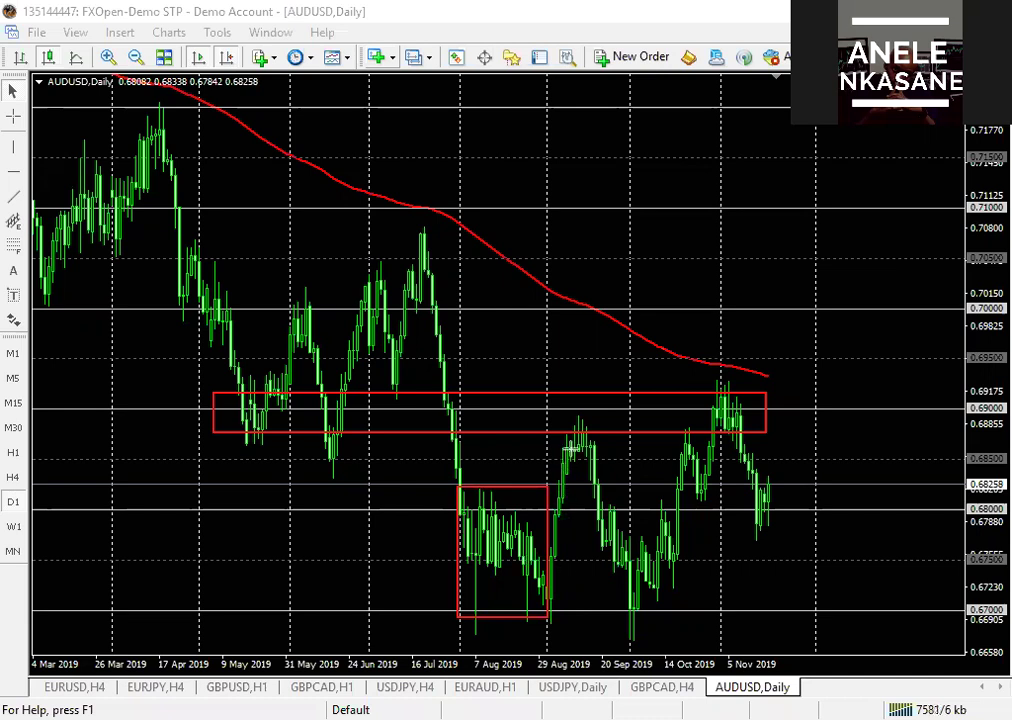
Step: Draw red rectangles around the mid-September peak, the late-September to October consolidation, and the August to October lows below 0.67000
{"action": "mouse_move", "coordinate": [563, 410]}
{"action": "left_mouse_down"}
{"action": "mouse_move", "coordinate": [632, 472]}
{"action": "mouse_move", "coordinate": [609, 455]}
{"action": "left_mouse_up"}
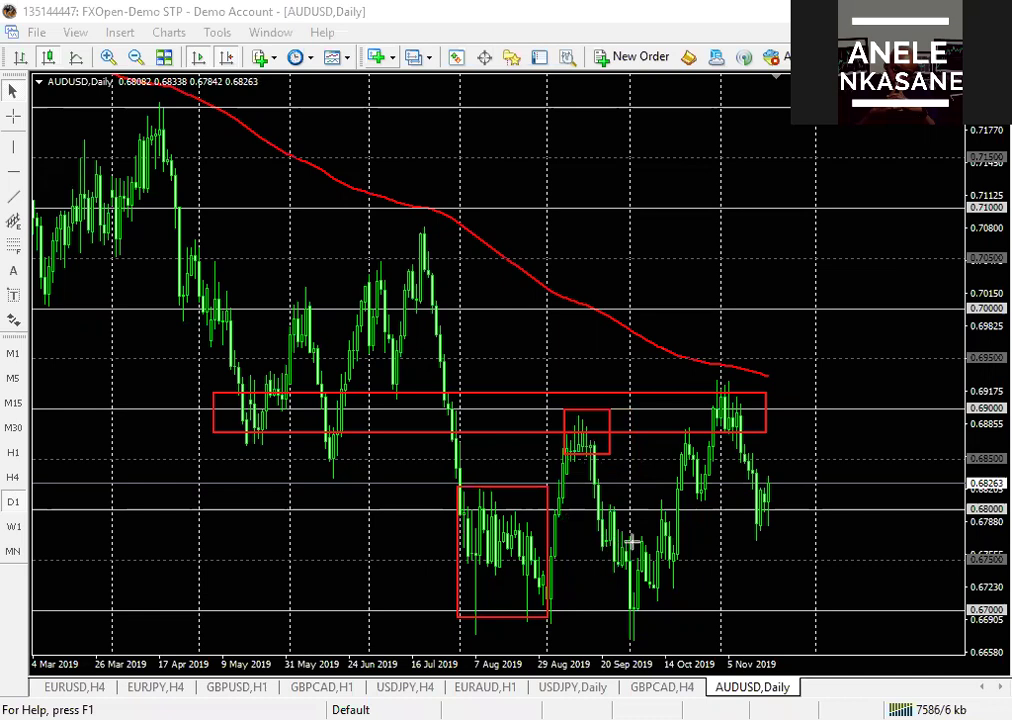
{"action": "left_click_drag", "start_coordinate": [598, 519], "coordinate": [684, 609]}
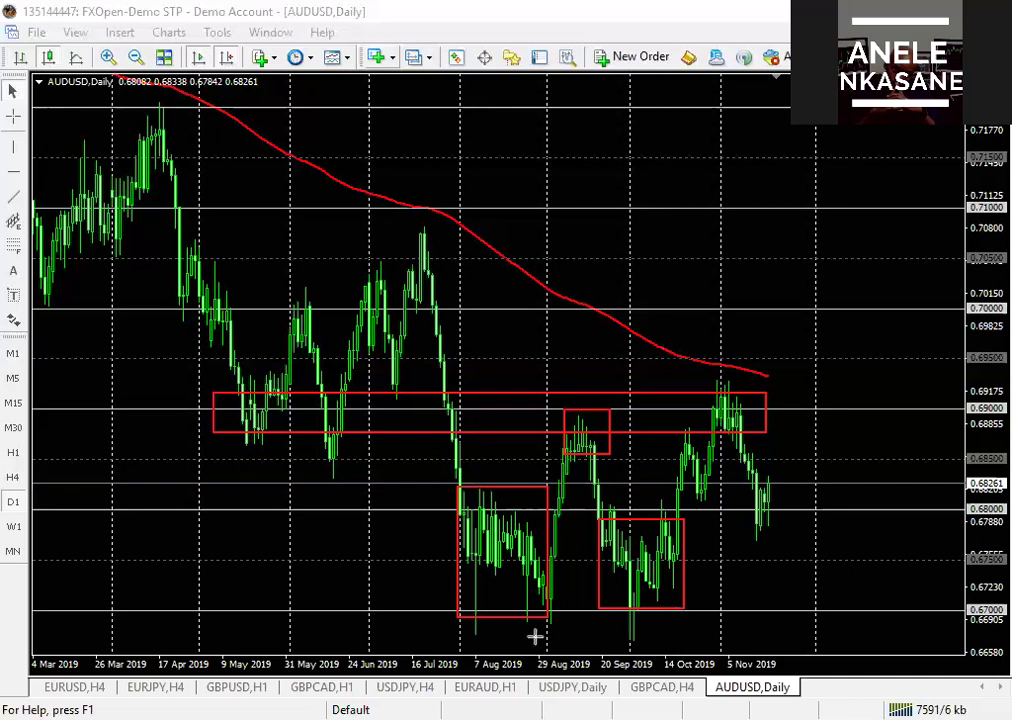
{"action": "mouse_move", "coordinate": [463, 630]}
{"action": "left_mouse_down"}
{"action": "mouse_move", "coordinate": [745, 632]}
{"action": "mouse_move", "coordinate": [745, 643]}
{"action": "left_mouse_up"}
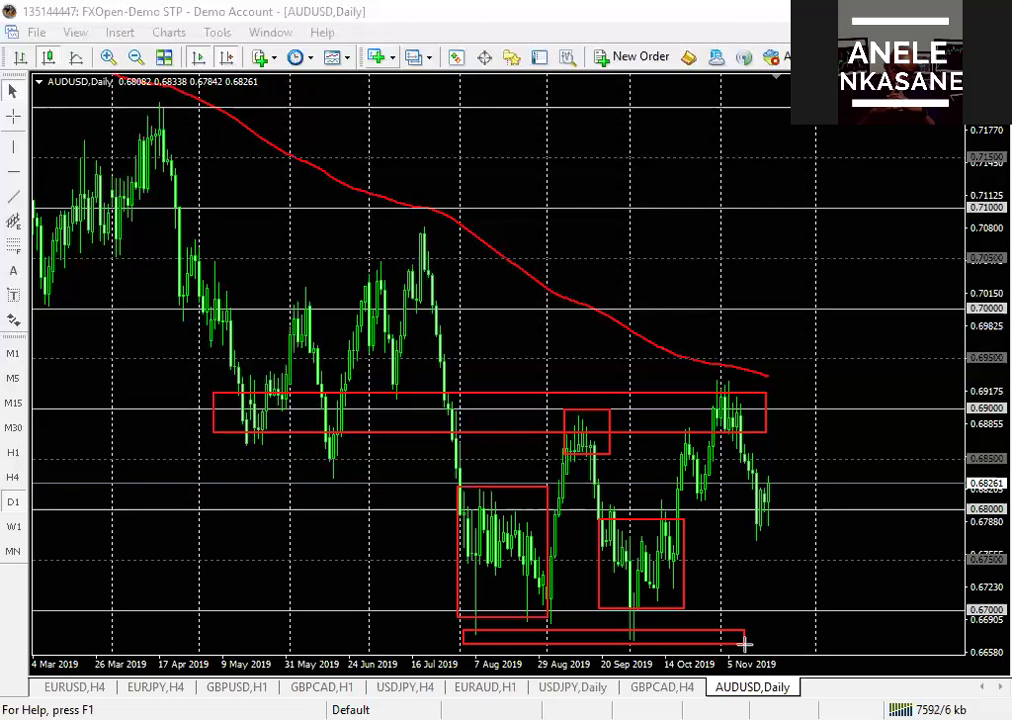
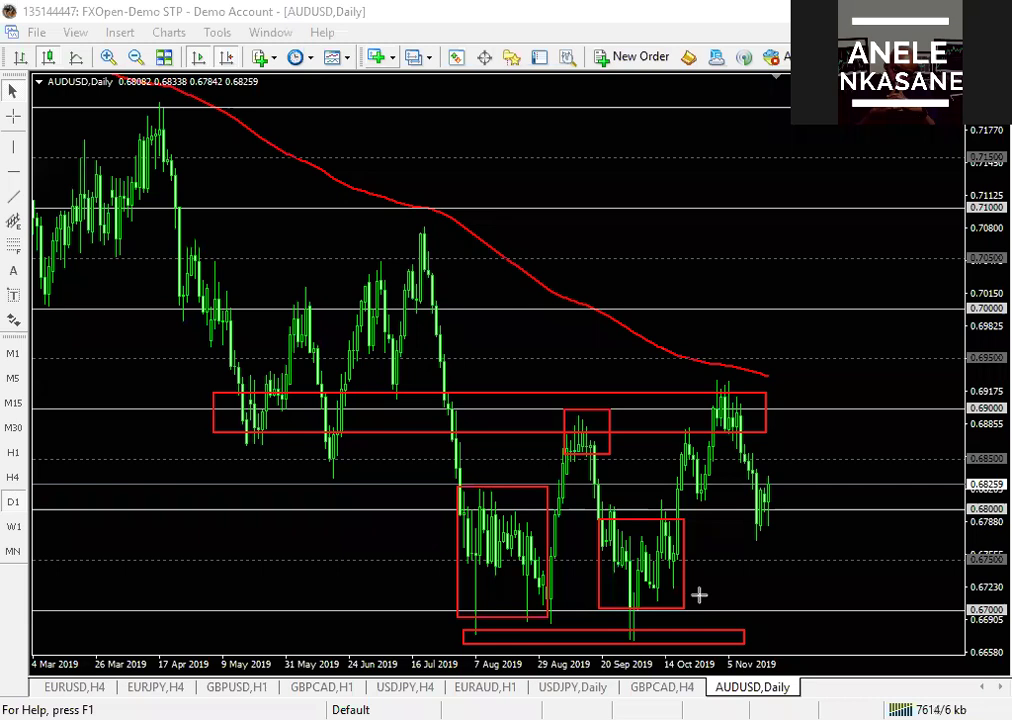
Step: Draw a red arrow to the early-October low below 0.67000 and another from the October consolidation up to the November highs at 0.69000
{"action": "left_click_drag", "start_coordinate": [721, 579], "coordinate": [644, 628]}
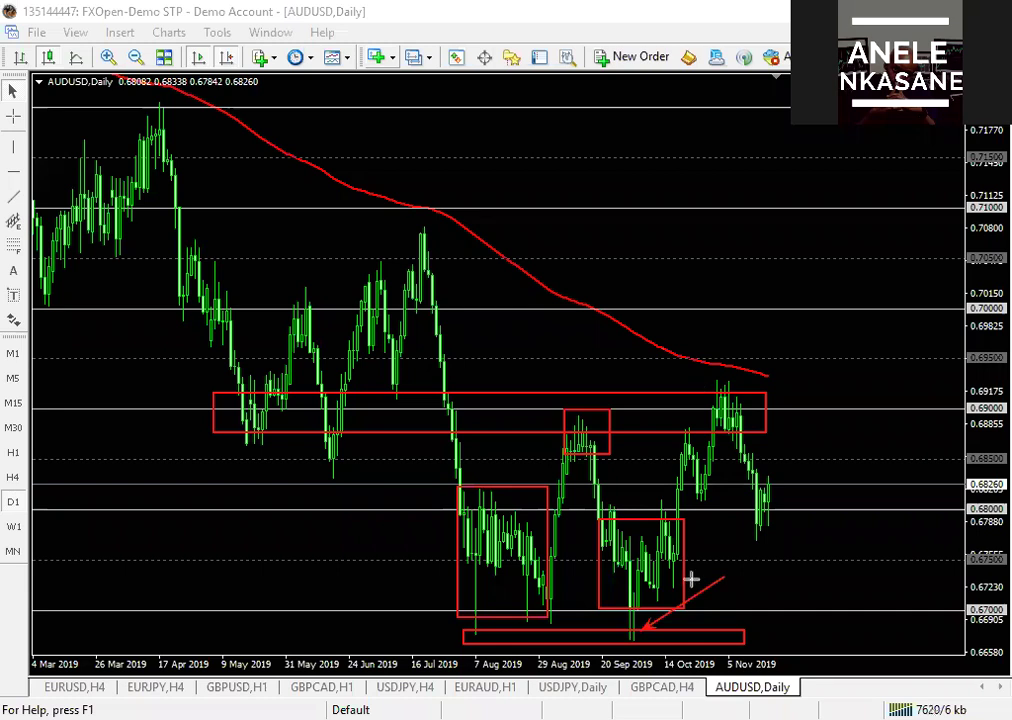
{"action": "left_click_drag", "start_coordinate": [662, 603], "coordinate": [742, 401]}
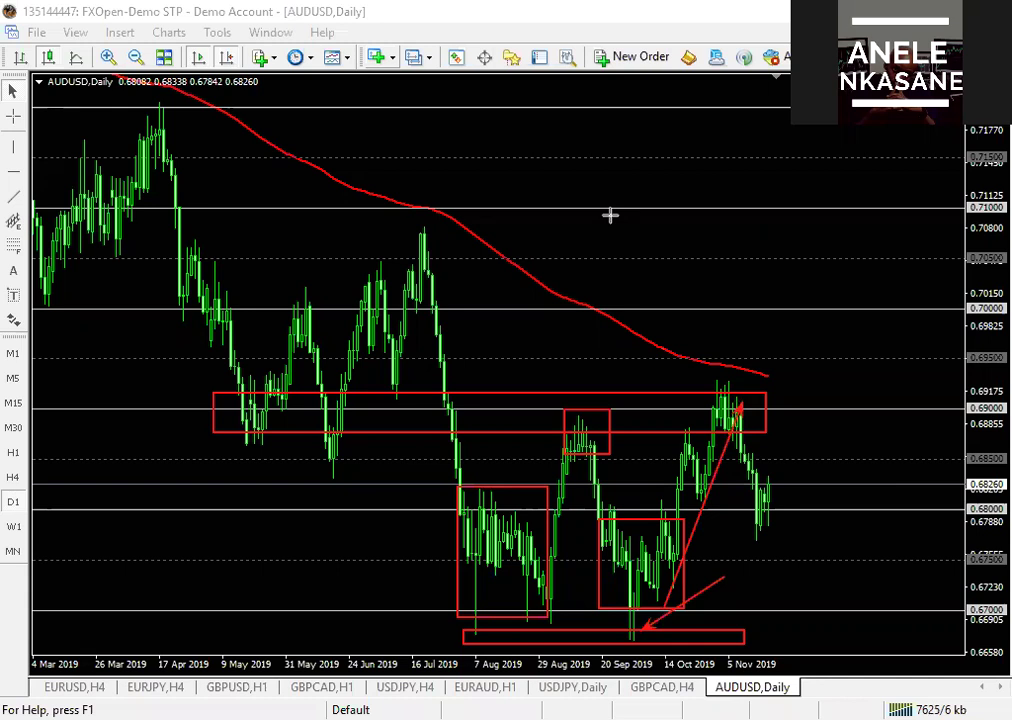
Step: Remove all red arrows and rectangles from the AUDUSD daily chart
{"action": "key", "text": "BackSpace"}
{"action": "key", "text": "BackSpace"}
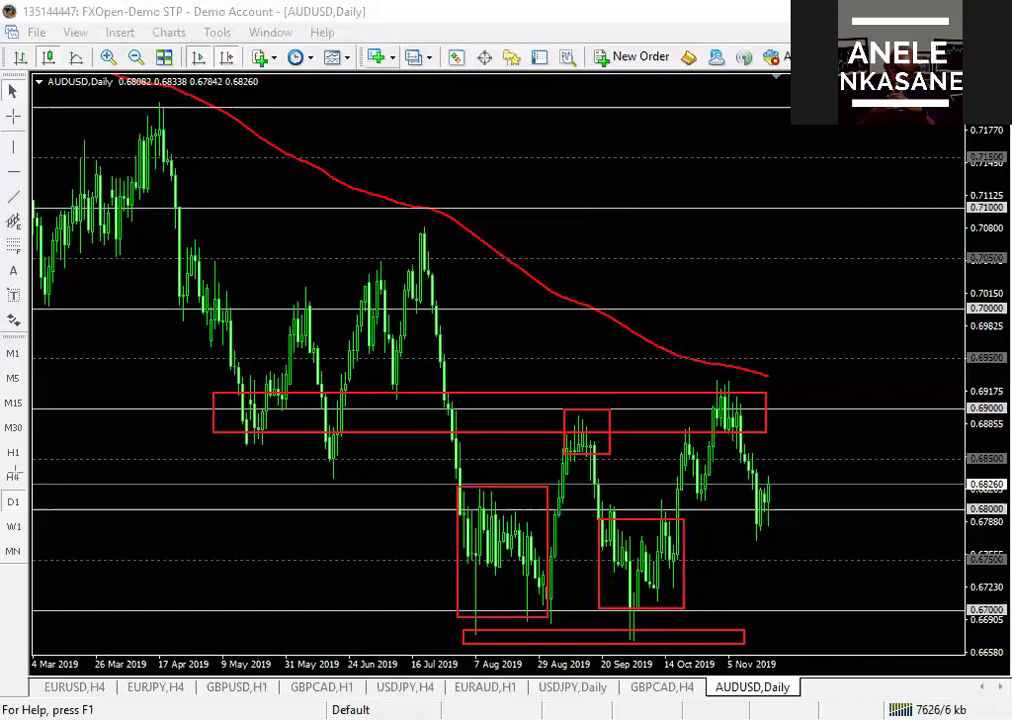
{"action": "key", "text": "BackSpace"}
{"action": "key", "text": "BackSpace"}
{"action": "key", "text": "BackSpace"}
{"action": "key", "text": "BackSpace"}
{"action": "key", "text": "BackSpace"}
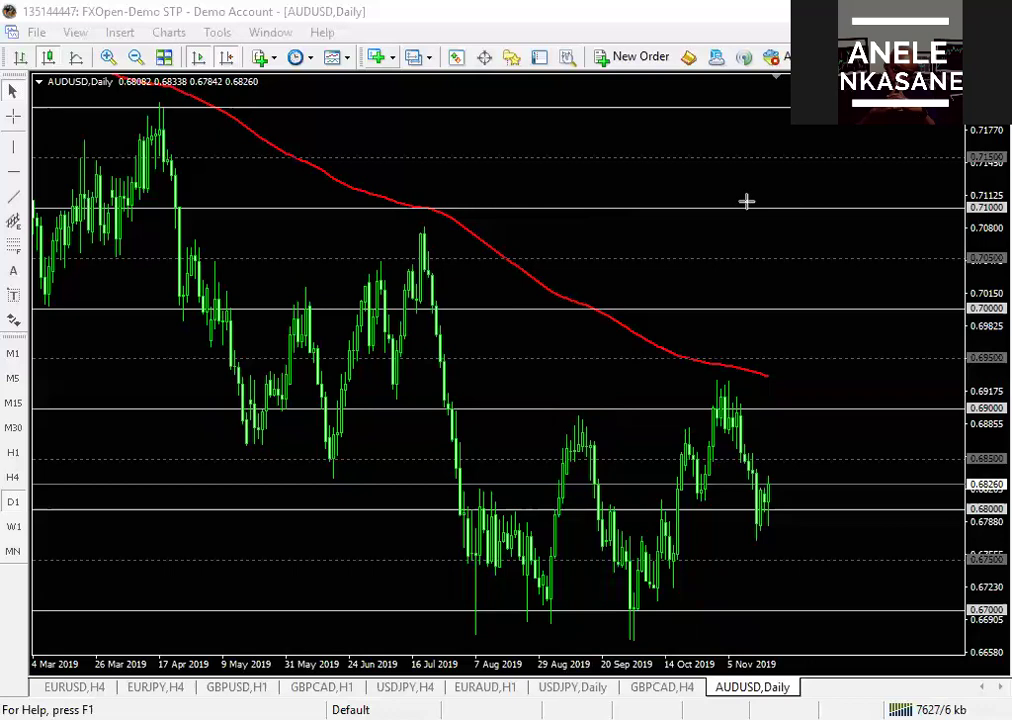
Step: Switch the AUDUSD chart to the H4 timeframe and show the vertical period separators
{"action": "left_click", "coordinate": [8, 480]}
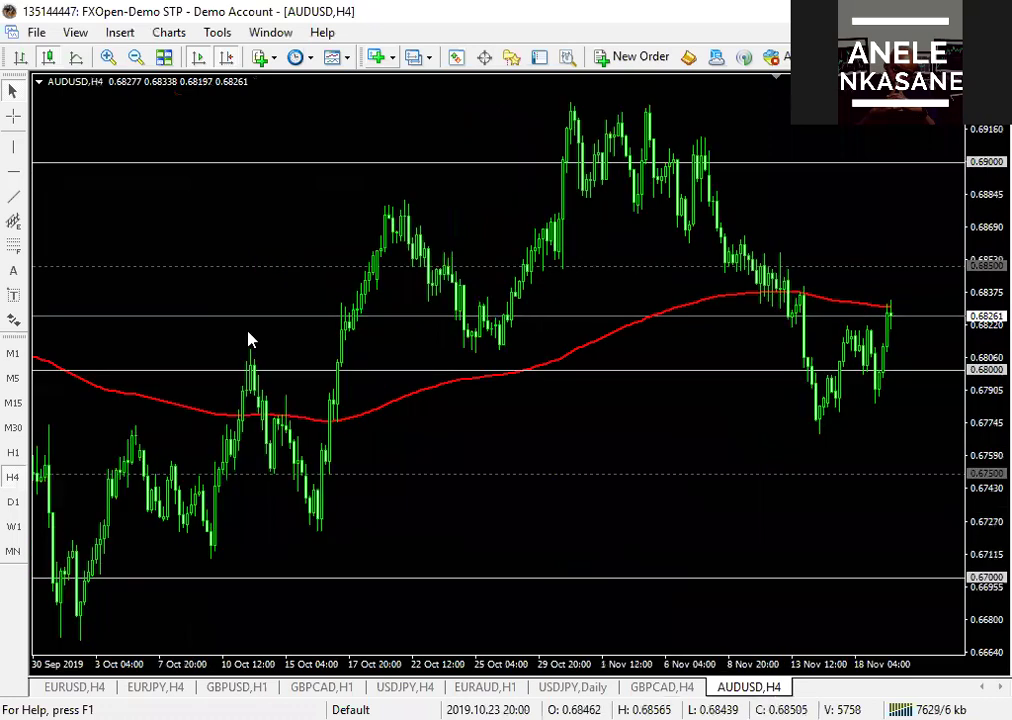
{"action": "scroll", "coordinate": [250, 340], "scroll_direction": "down", "scroll_amount": 3}
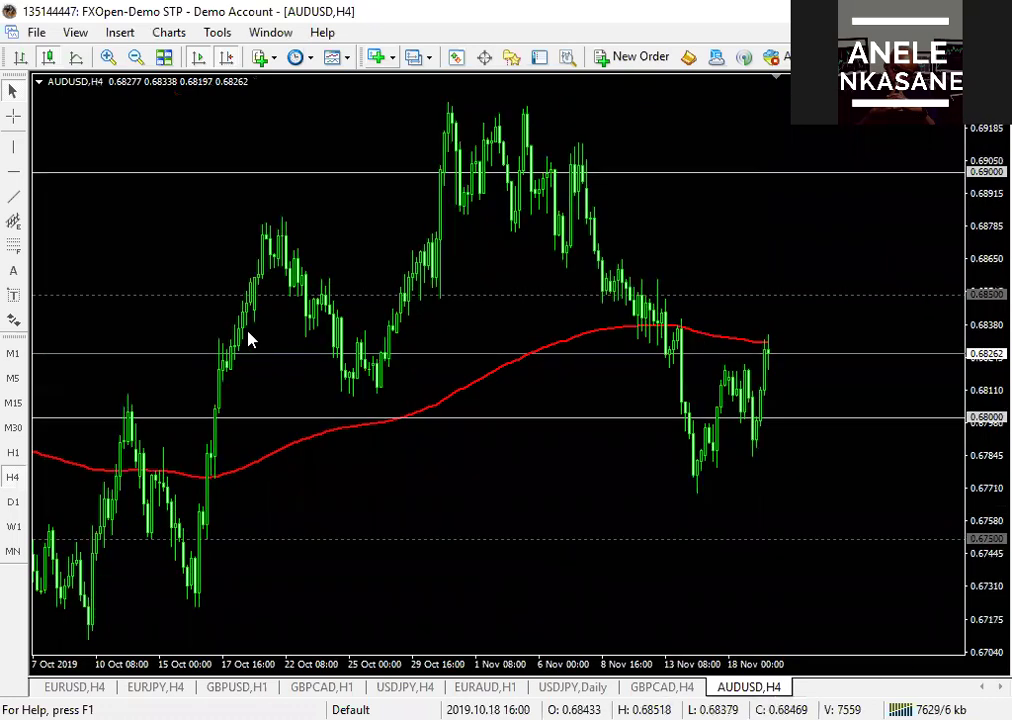
{"action": "key", "text": "ctrl+g"}
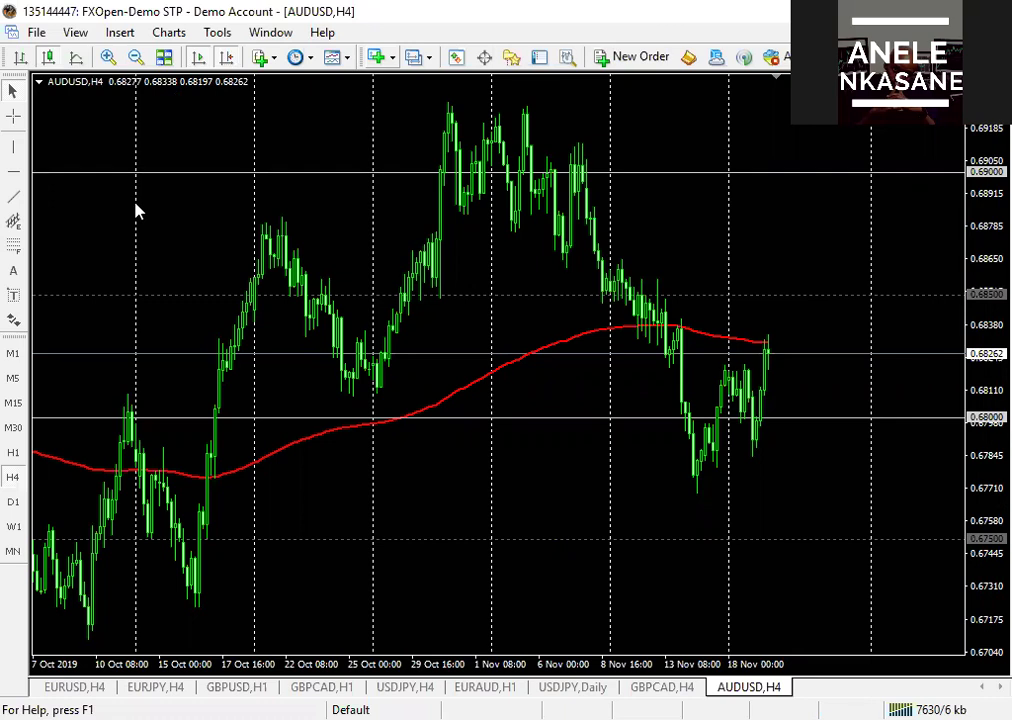
Step: Draw a red rectangle from the 11 October high to about 30 October, between about 0.68040 and 0.68090
{"action": "left_click_drag", "start_coordinate": [128, 396], "coordinate": [423, 408]}
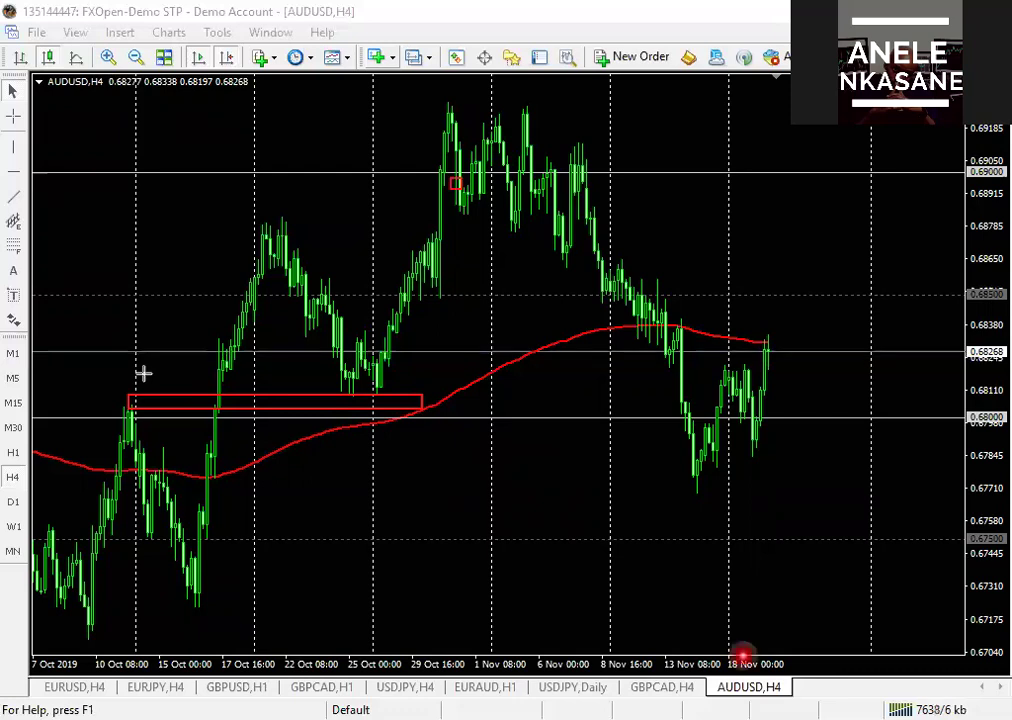
Step: Examine the late-October and mid-November lows against the marked zone just above the 0.68000 level
{"action": "left_click", "coordinate": [753, 544]}
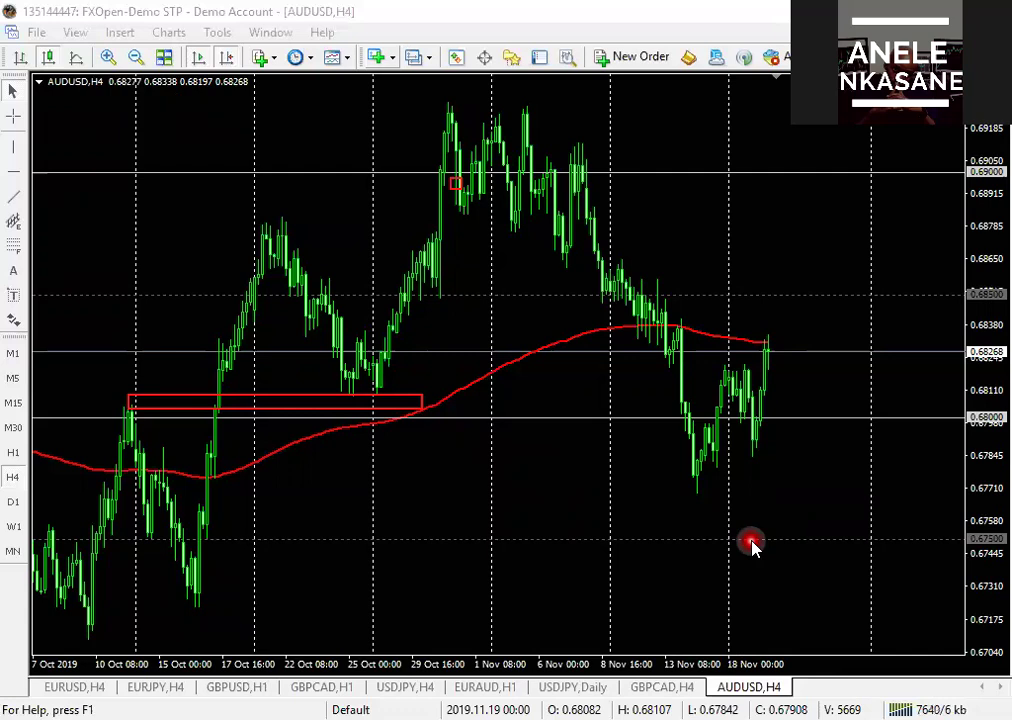
{"action": "left_click", "coordinate": [458, 428]}
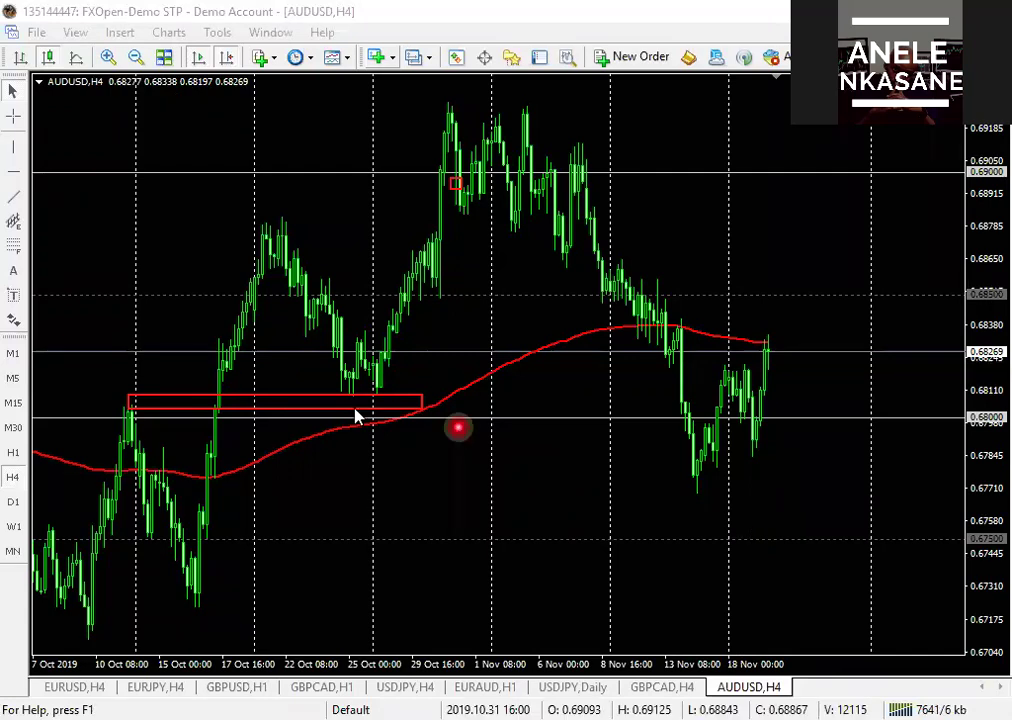
{"action": "left_click", "coordinate": [181, 408]}
{"action": "left_click", "coordinate": [703, 462]}
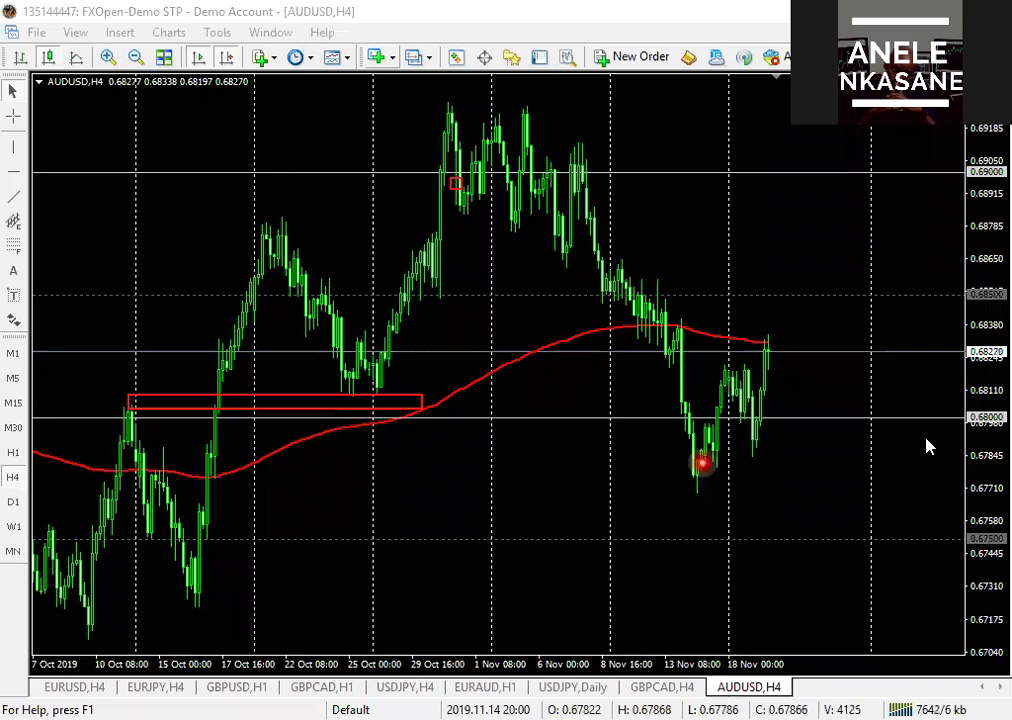
{"action": "left_click", "coordinate": [969, 435]}
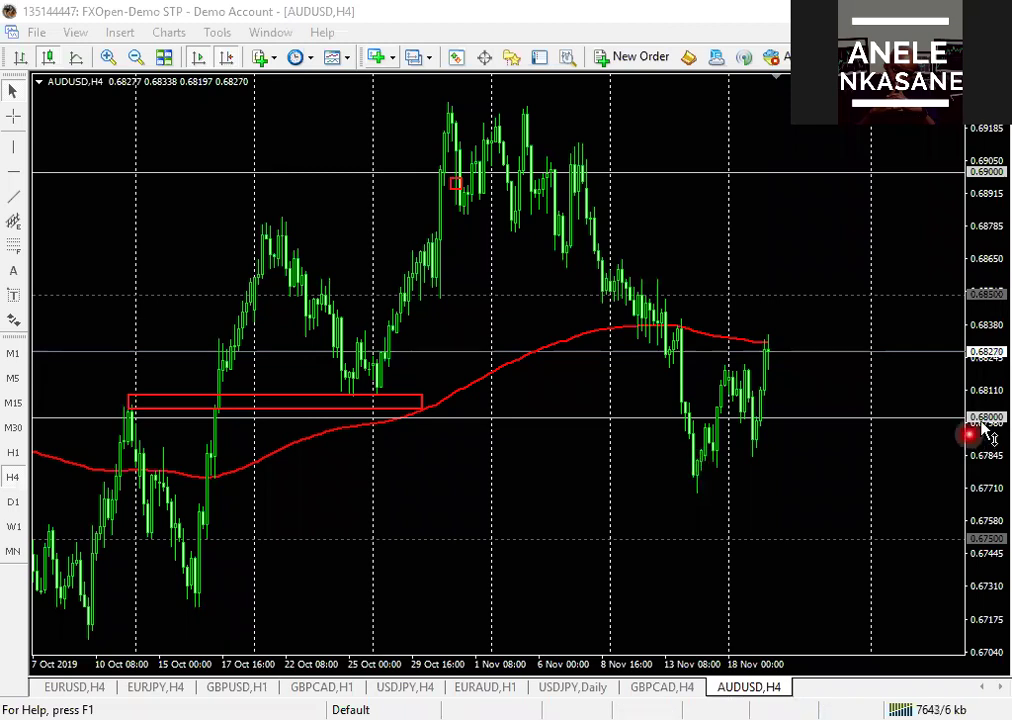
{"action": "left_click", "coordinate": [890, 462]}
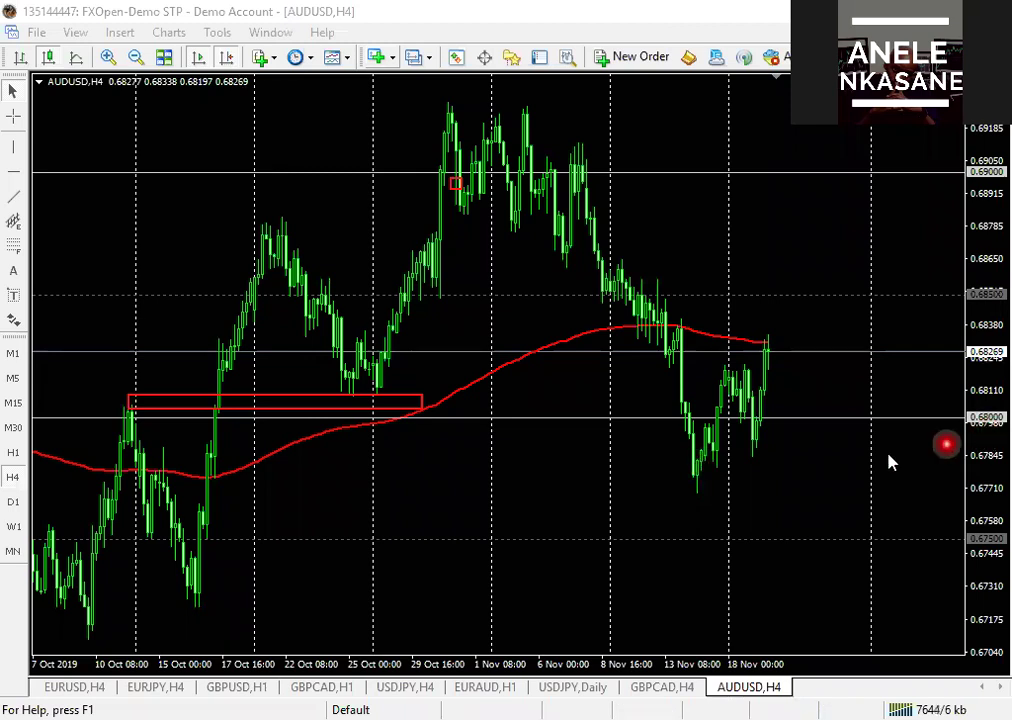
{"action": "left_click", "coordinate": [203, 404]}
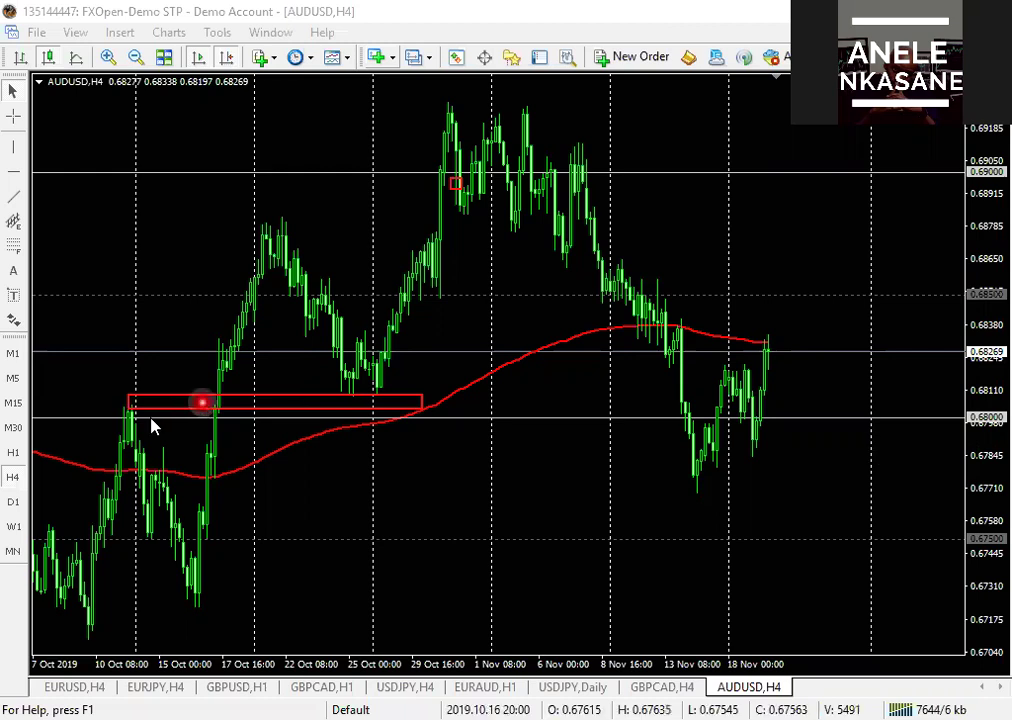
Step: Examine the 11 October swing high near 0.68000 and the mid-October decline from it through the moving average
{"action": "left_click", "coordinate": [132, 421]}
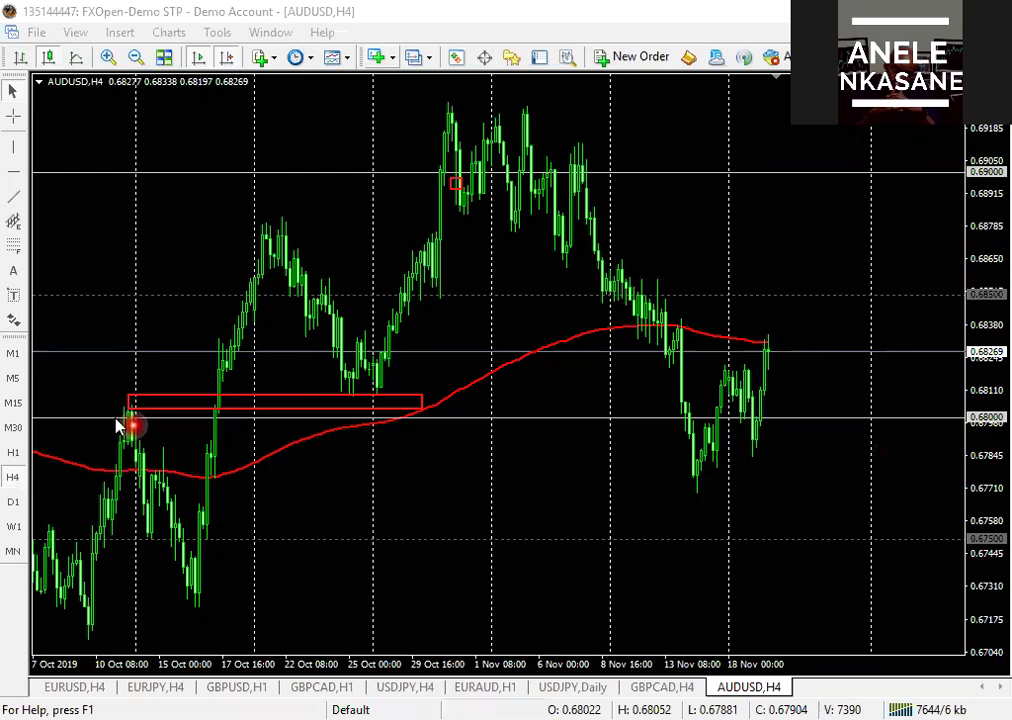
{"action": "left_click", "coordinate": [137, 394]}
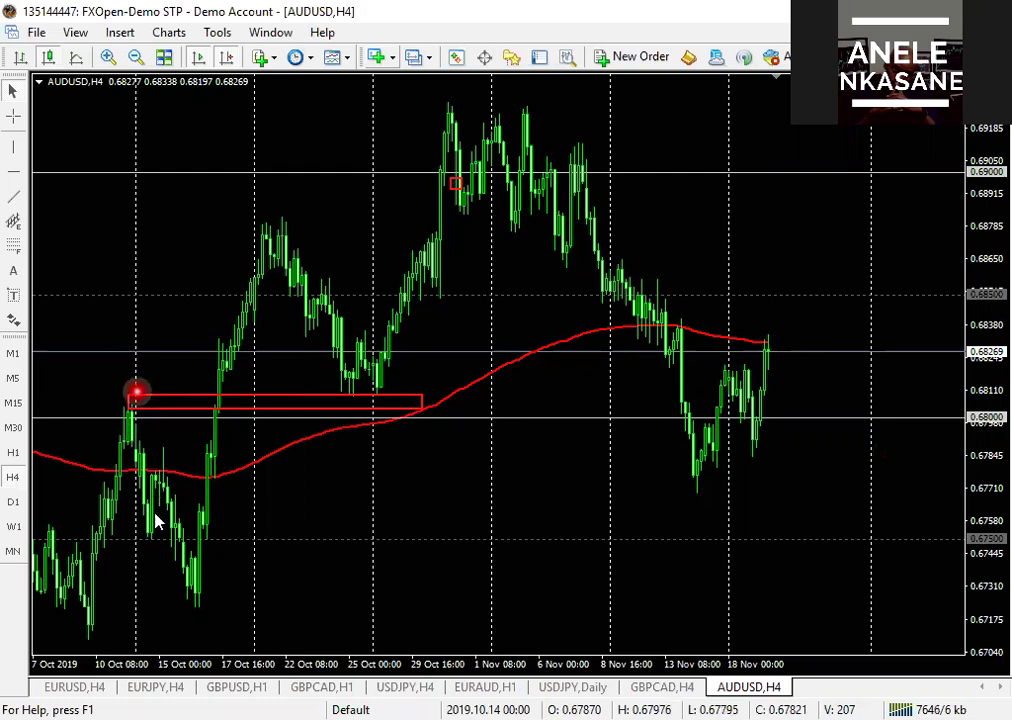
{"action": "left_click", "coordinate": [163, 558]}
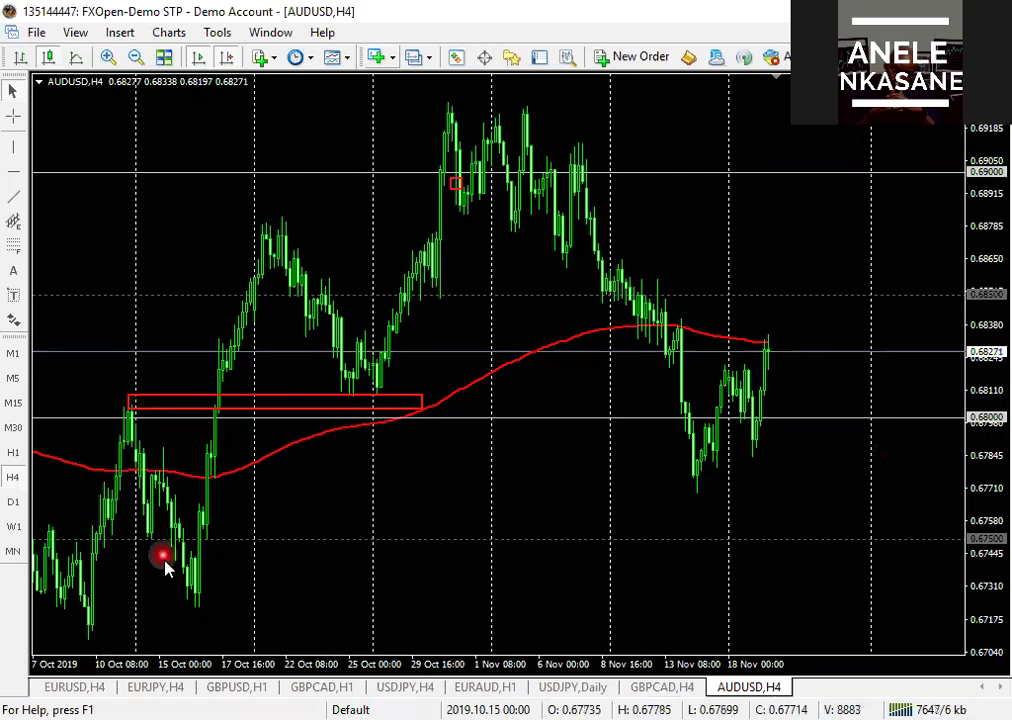
{"action": "left_click", "coordinate": [161, 455]}
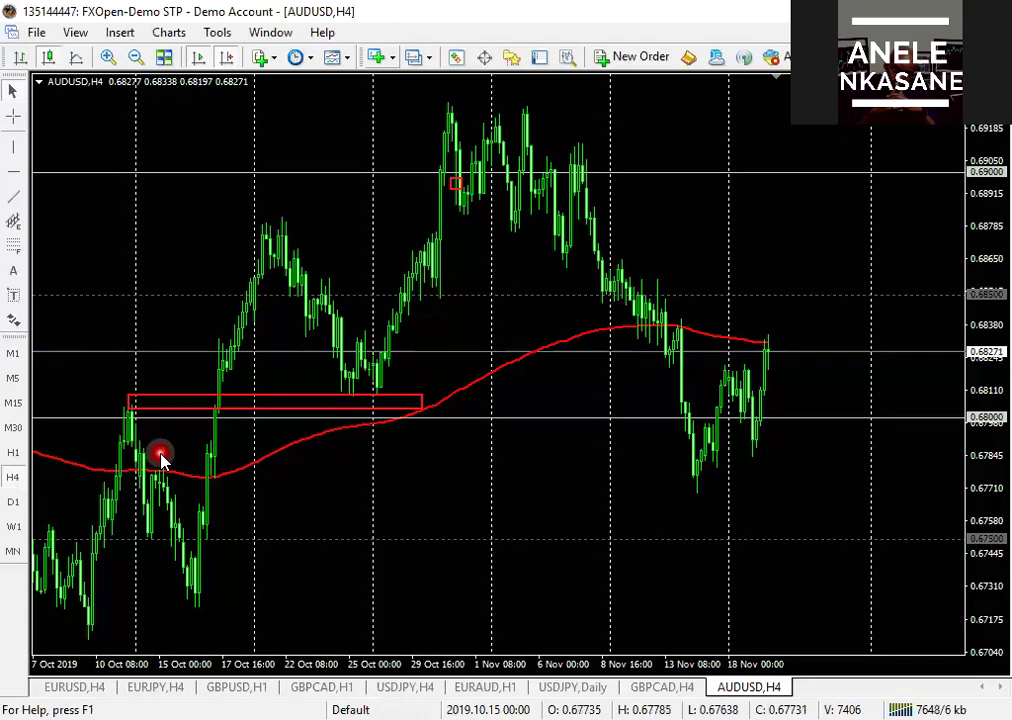
{"action": "left_click", "coordinate": [144, 400]}
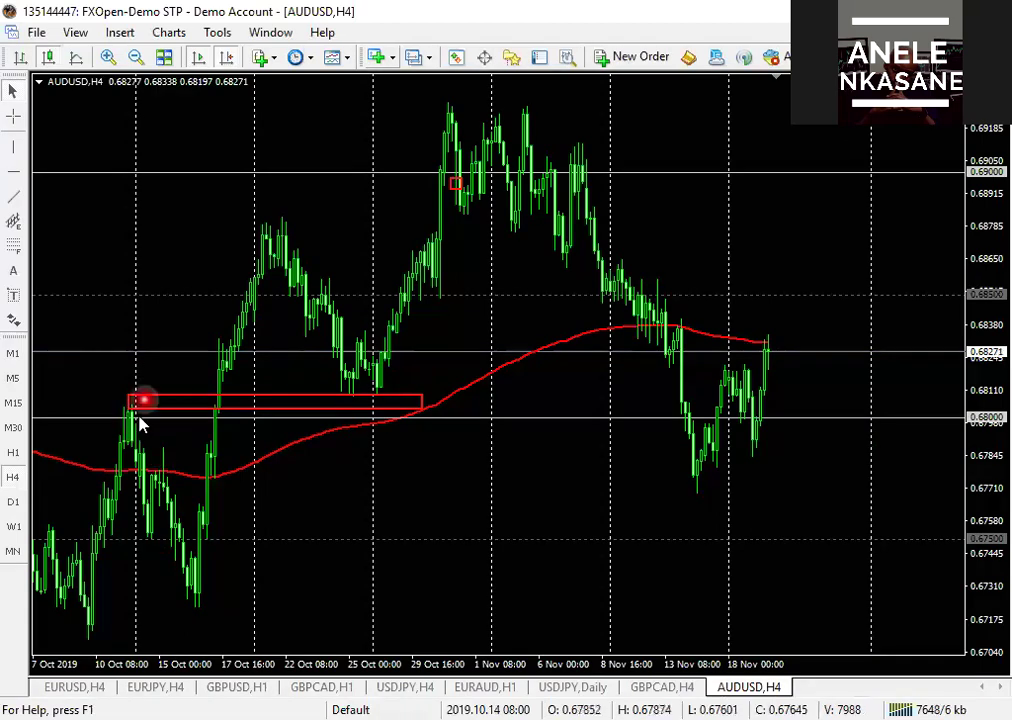
{"action": "left_click", "coordinate": [139, 414]}
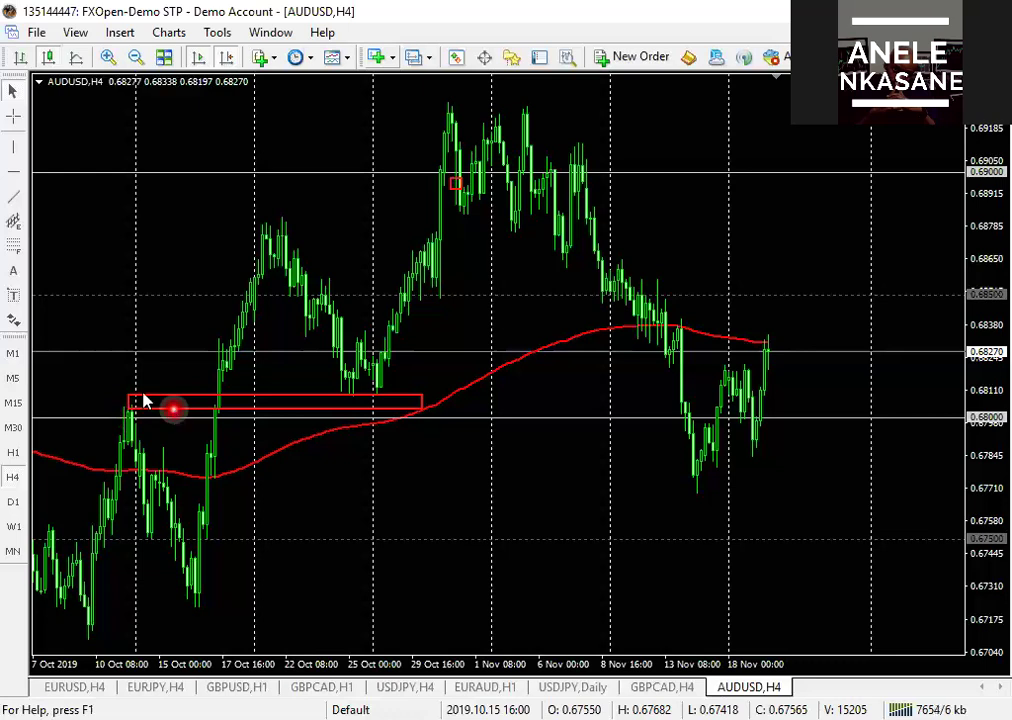
{"action": "left_click", "coordinate": [143, 454]}
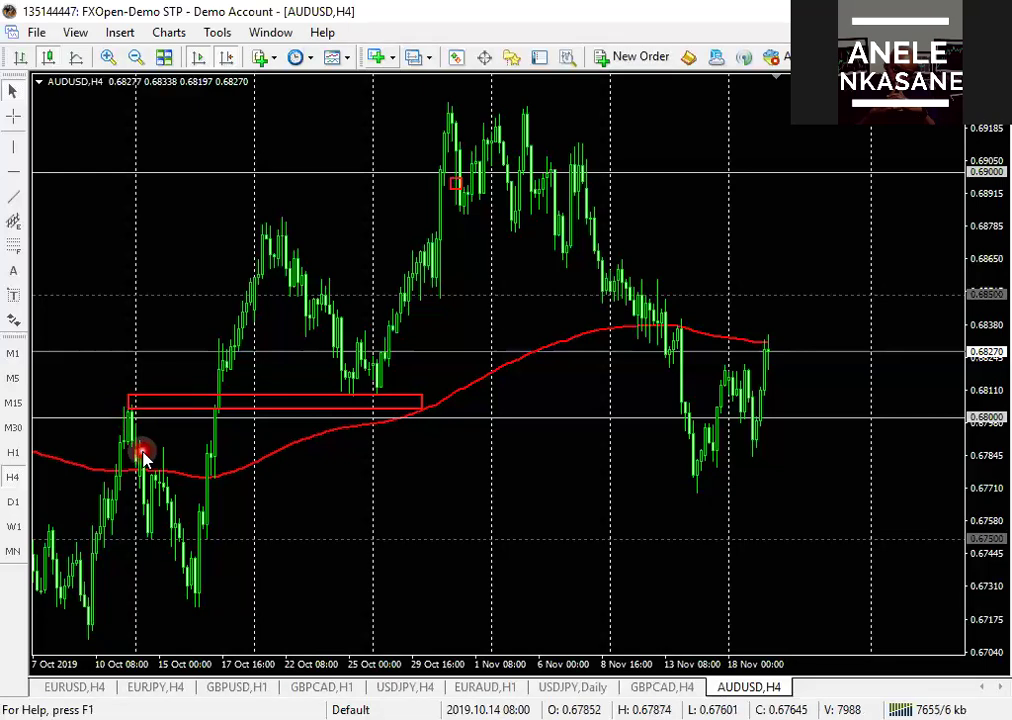
{"action": "left_click", "coordinate": [148, 461]}
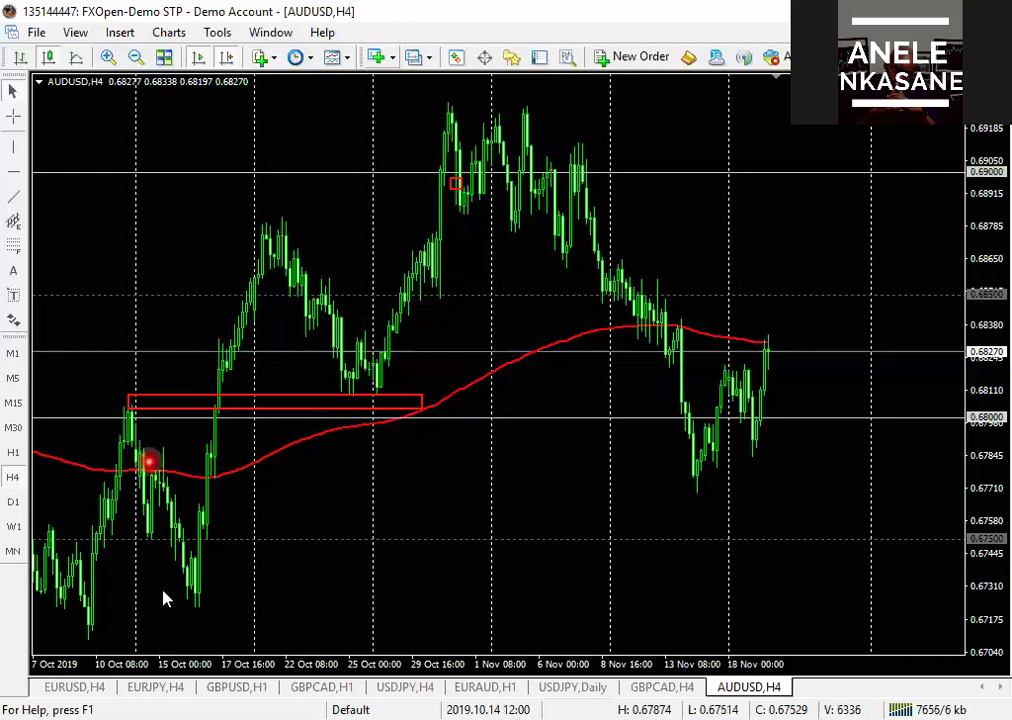
{"action": "left_click", "coordinate": [175, 554]}
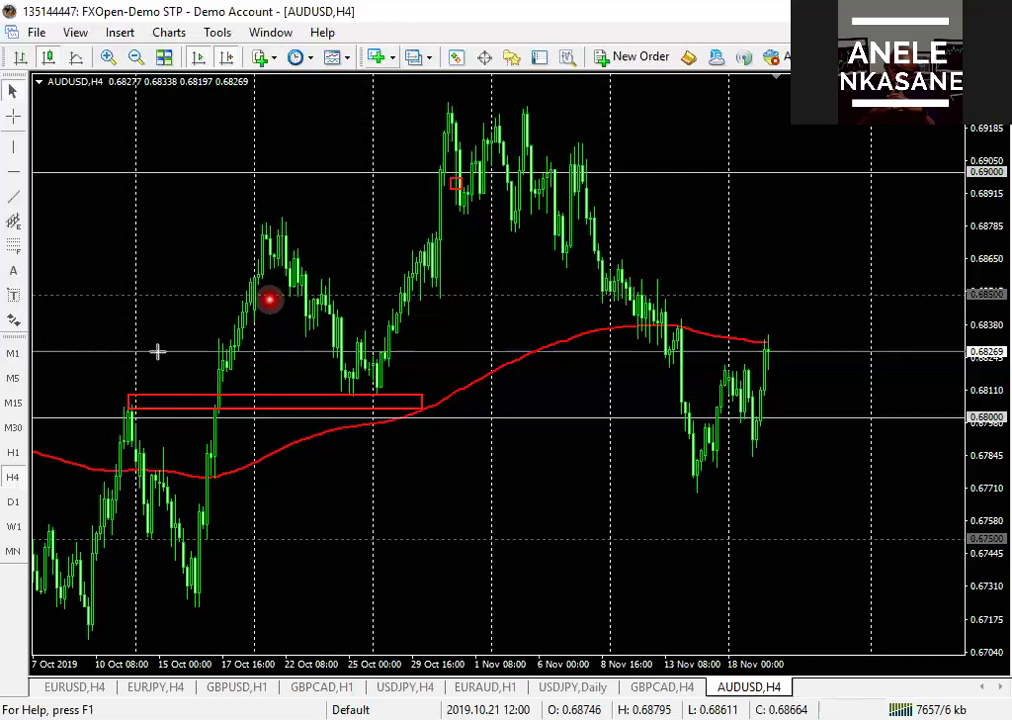
Step: Replace the red rectangles with a near-horizontal red line at about 0.68100, from the 11 October high to about 31 October
{"action": "left_click_drag", "start_coordinate": [126, 395], "coordinate": [454, 392]}
{"action": "key", "text": "Delete"}
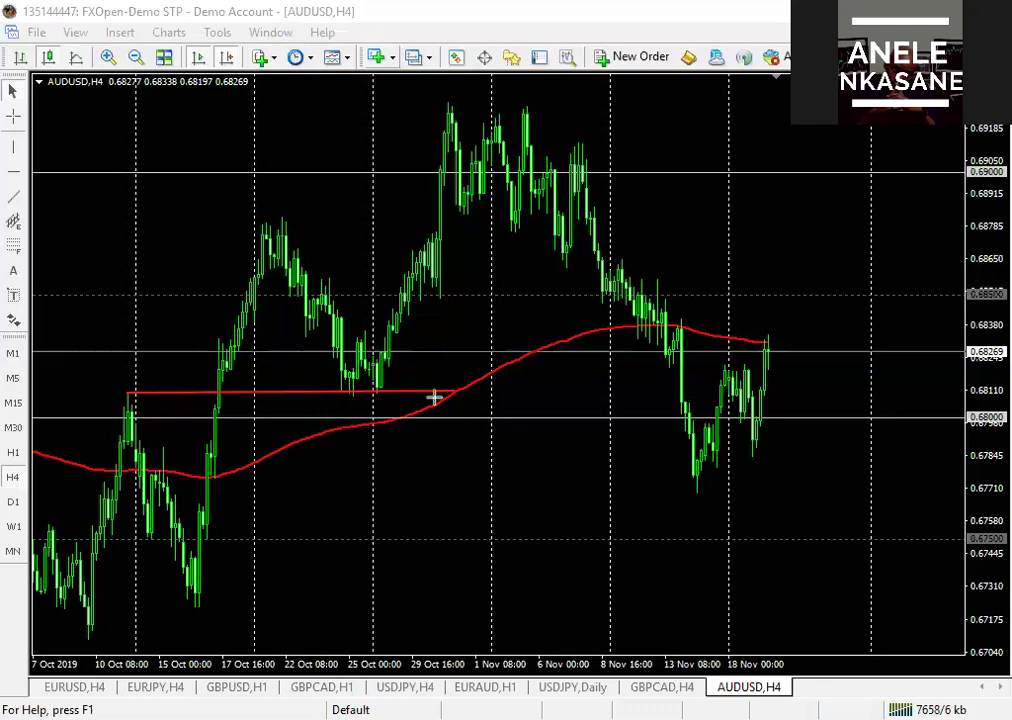
Step: Examine the 17 October price move across the red line and the rise to the 21–22 October highs
{"action": "left_click", "coordinate": [130, 394]}
{"action": "left_click", "coordinate": [217, 403]}
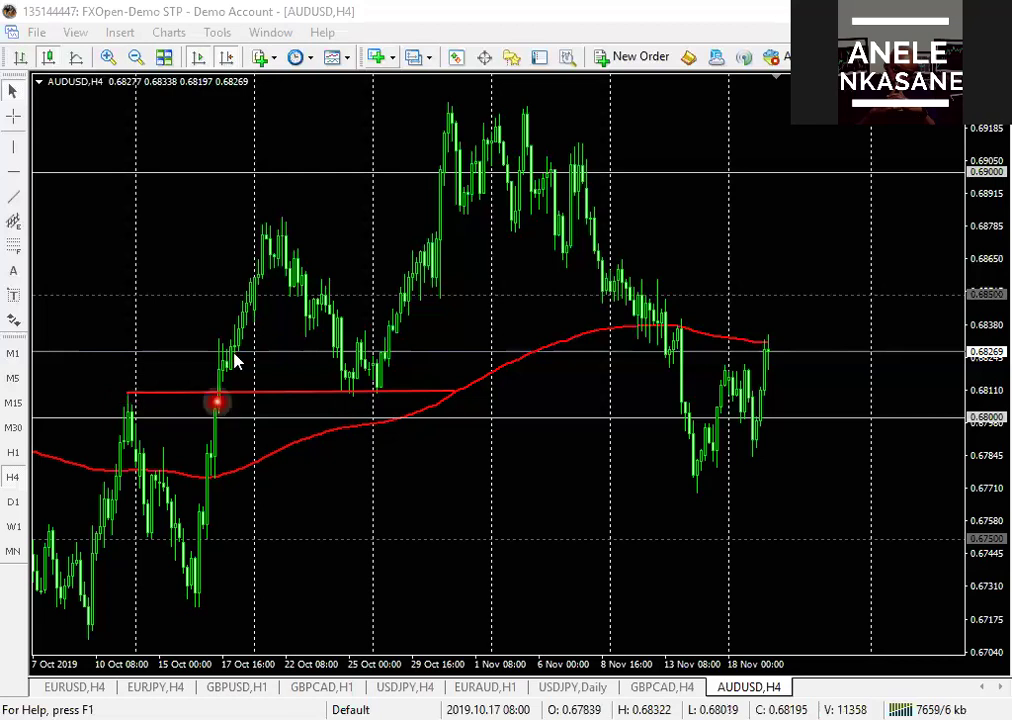
{"action": "left_click", "coordinate": [257, 268]}
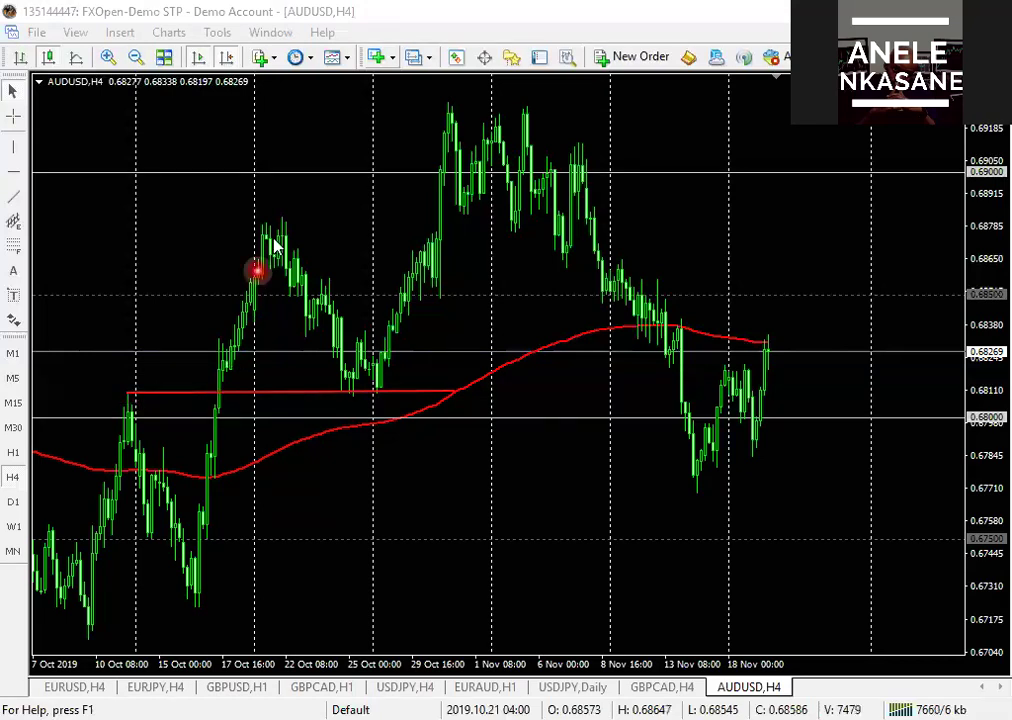
{"action": "left_click", "coordinate": [222, 407]}
{"action": "left_click", "coordinate": [299, 238]}
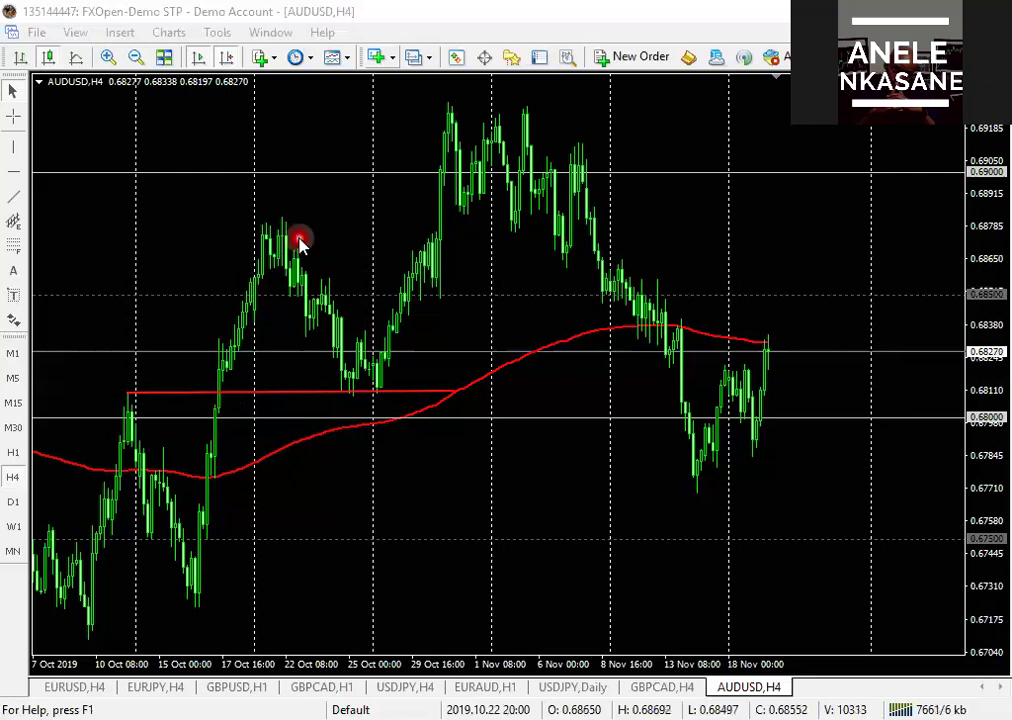
{"action": "left_click", "coordinate": [238, 268]}
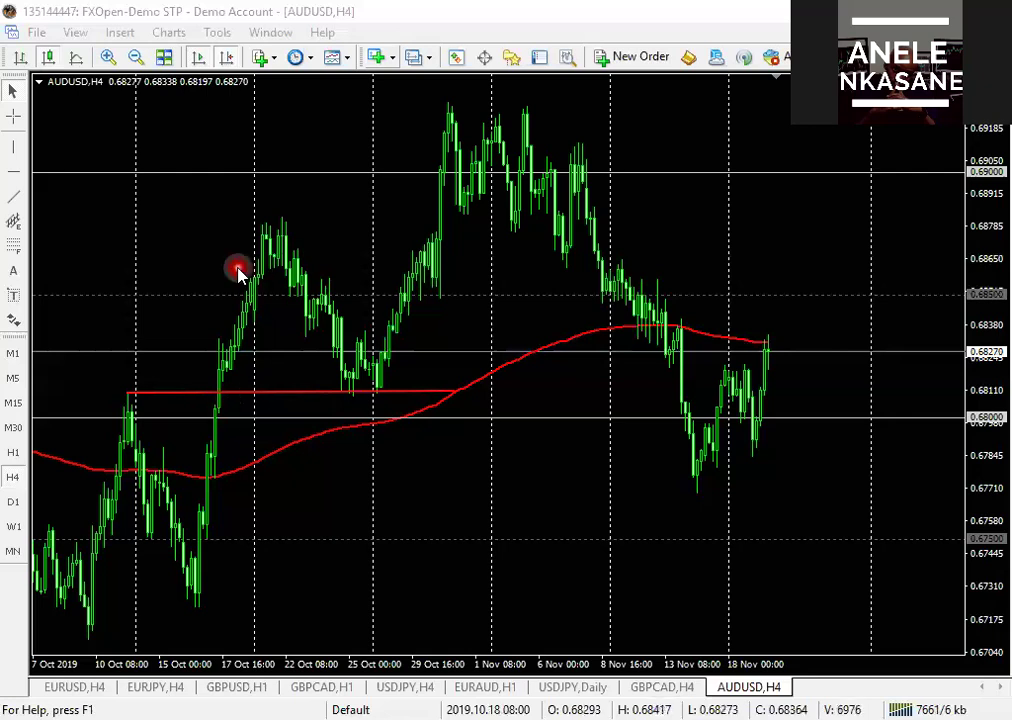
{"action": "left_click", "coordinate": [133, 376]}
{"action": "left_click", "coordinate": [205, 367]}
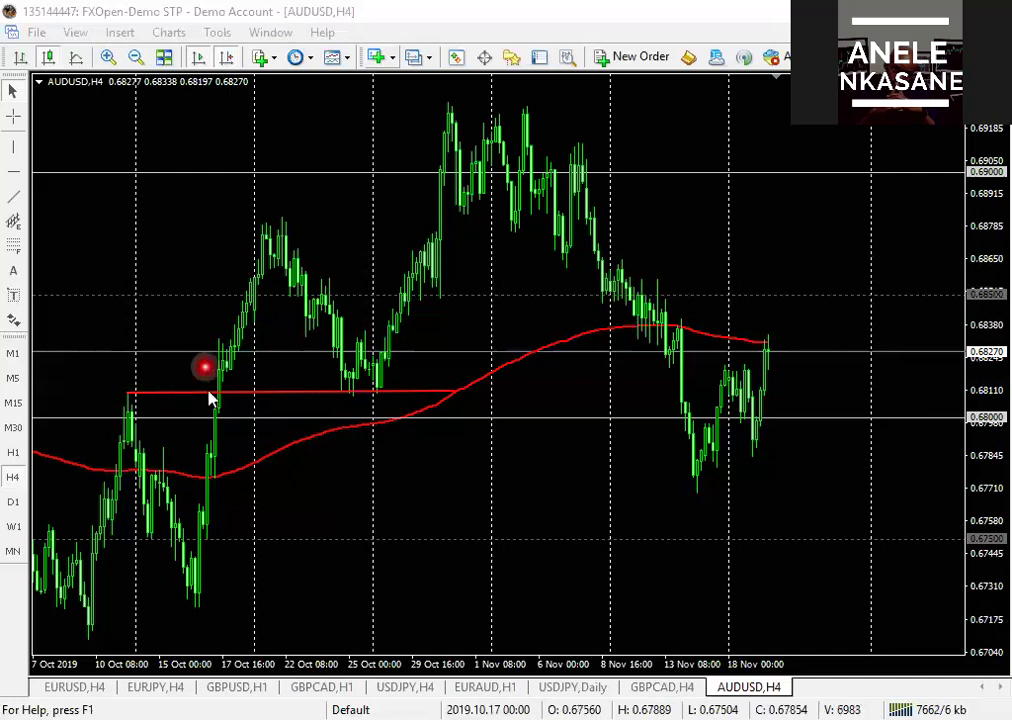
Step: Examine how price approaches the red line at the 24–25 October lows compared with the 17 October crossing
{"action": "left_click", "coordinate": [254, 390]}
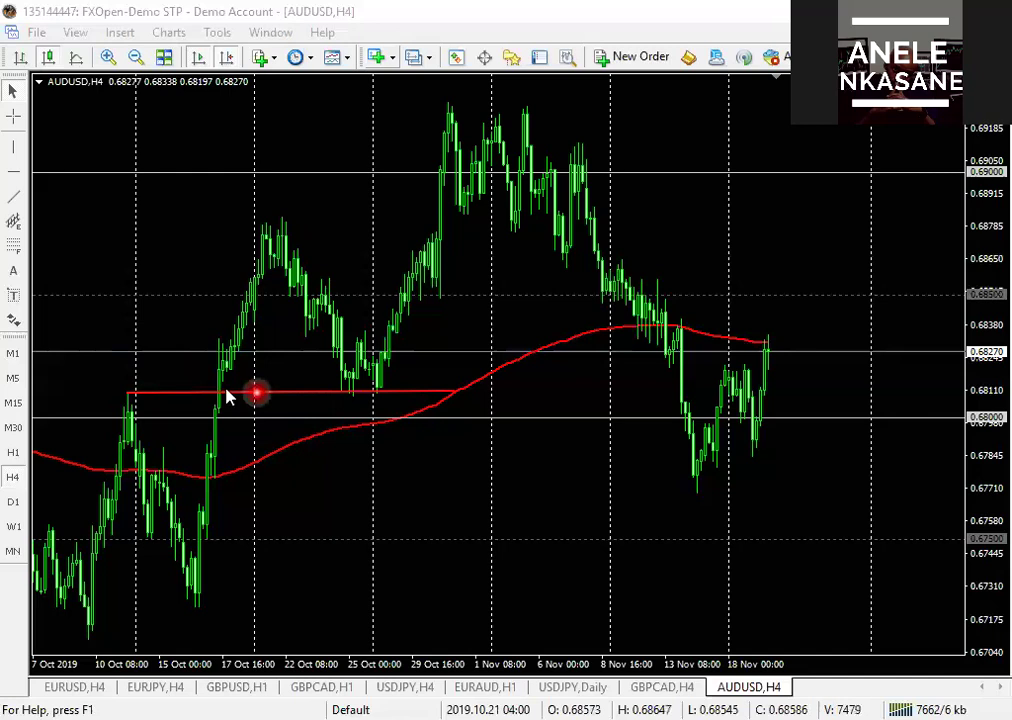
{"action": "left_click", "coordinate": [225, 388]}
{"action": "left_click", "coordinate": [137, 383]}
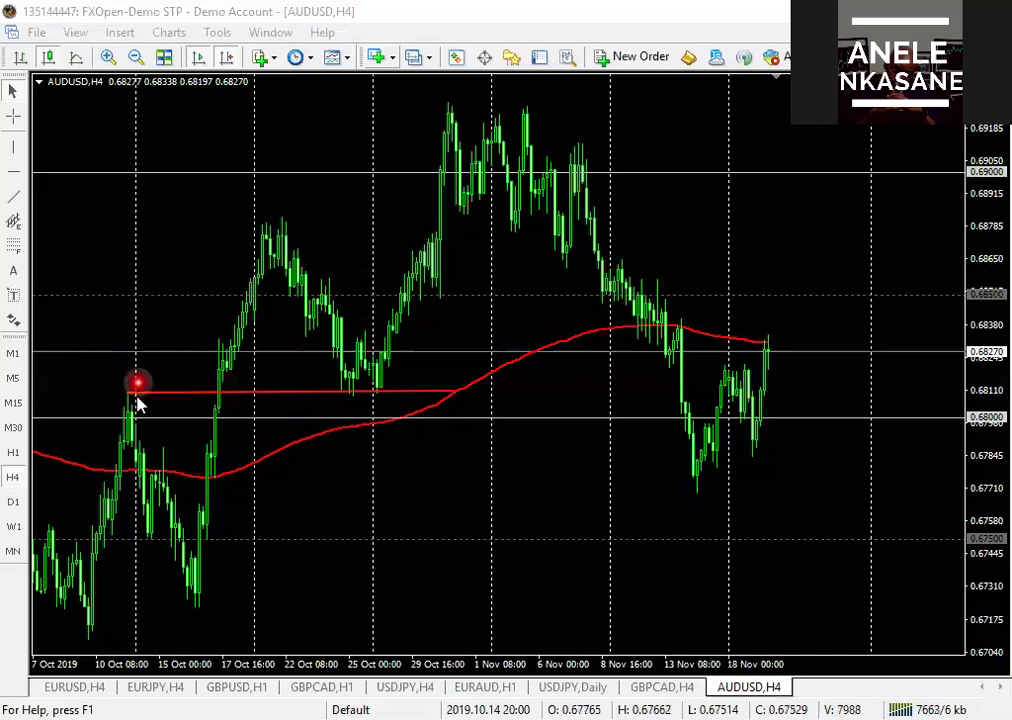
{"action": "left_click", "coordinate": [216, 377]}
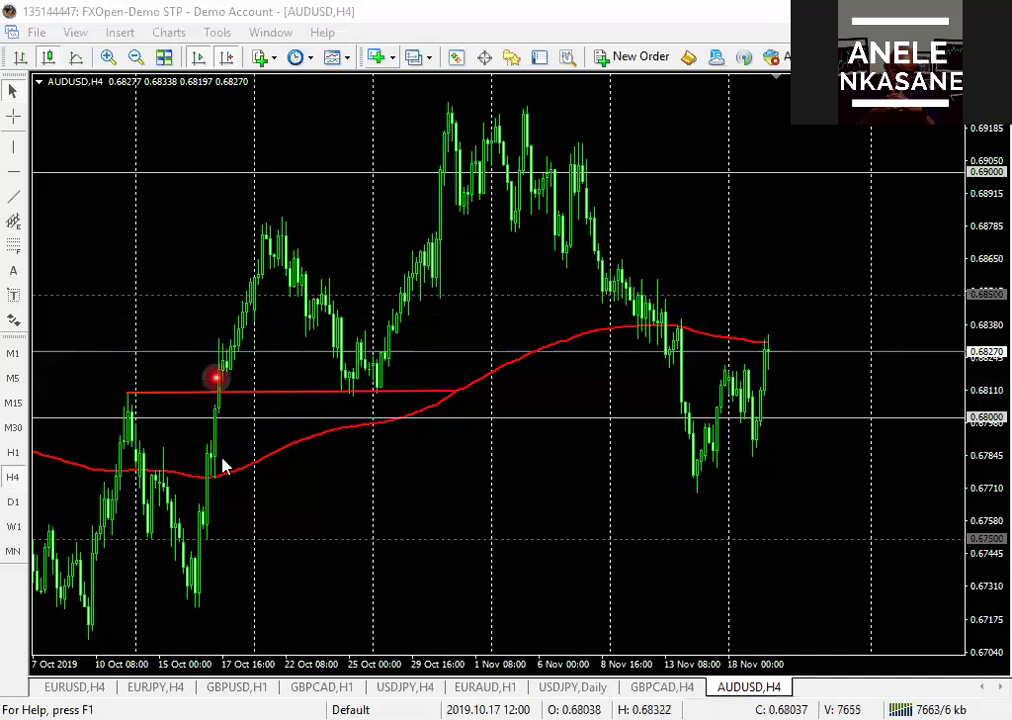
{"action": "left_click", "coordinate": [224, 460]}
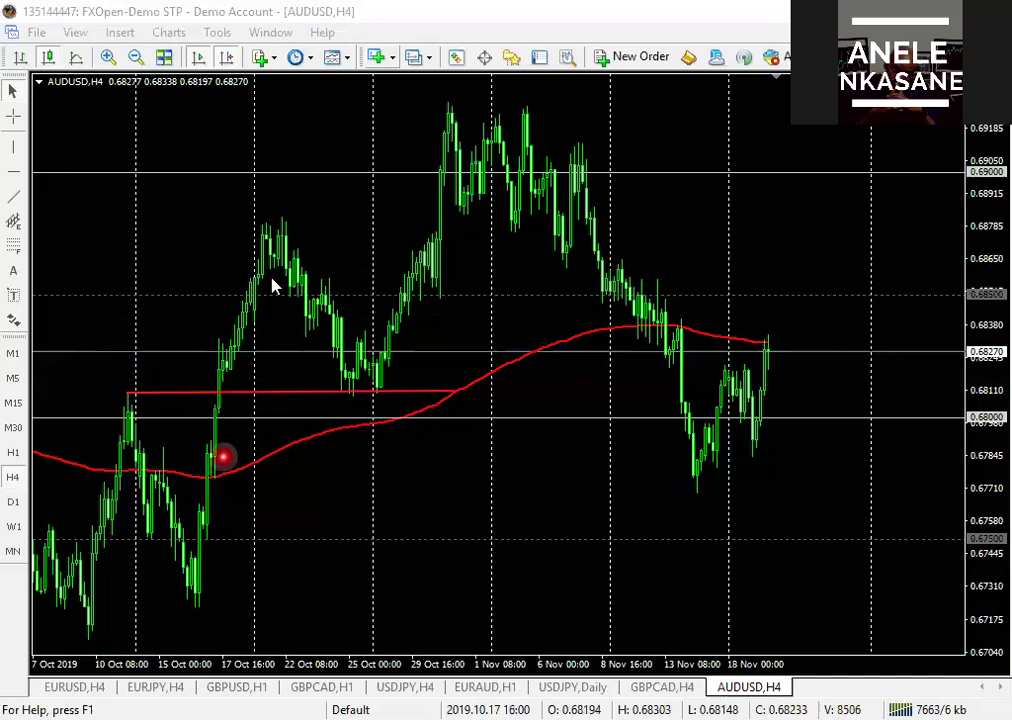
{"action": "left_click", "coordinate": [272, 283]}
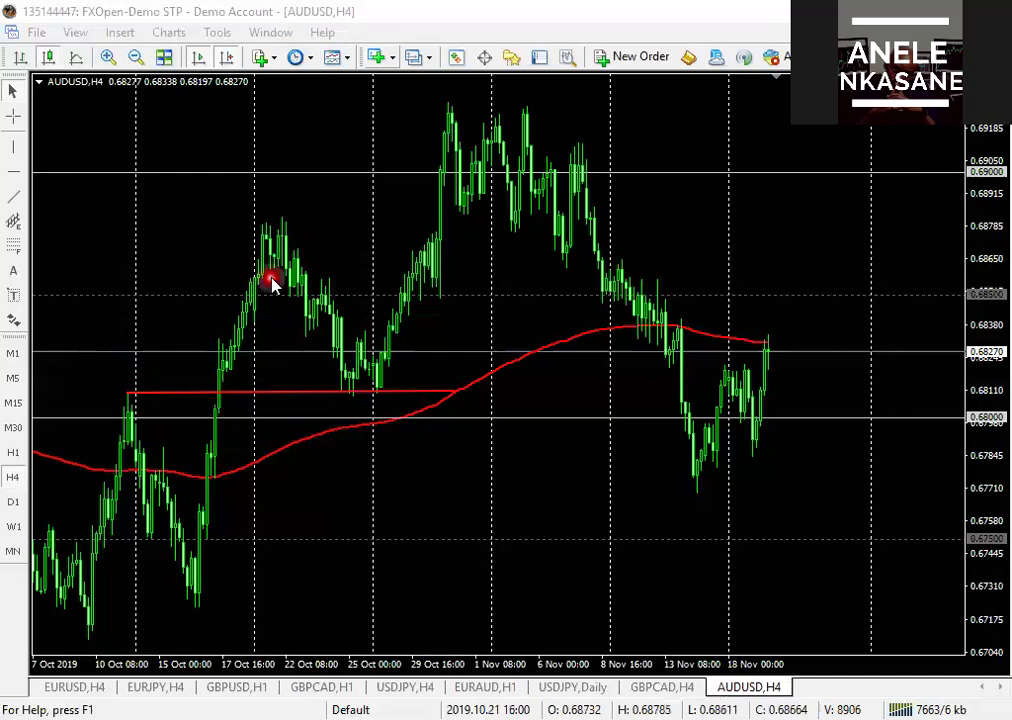
{"action": "left_click", "coordinate": [350, 395]}
{"action": "left_click", "coordinate": [345, 383]}
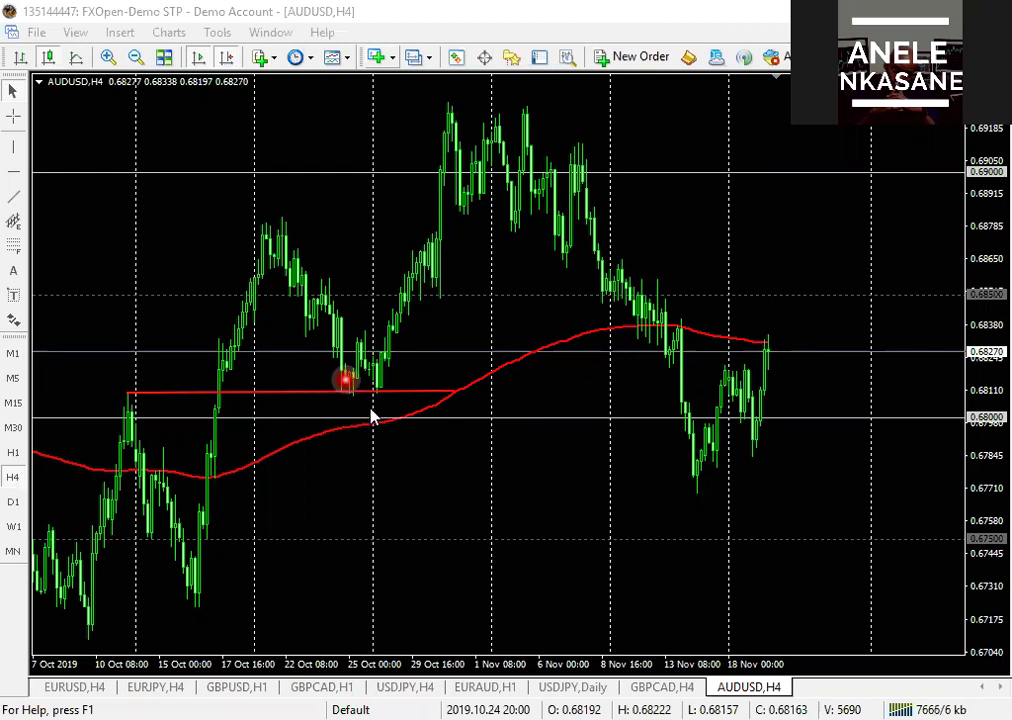
{"action": "left_click", "coordinate": [405, 387]}
{"action": "left_click", "coordinate": [216, 390]}
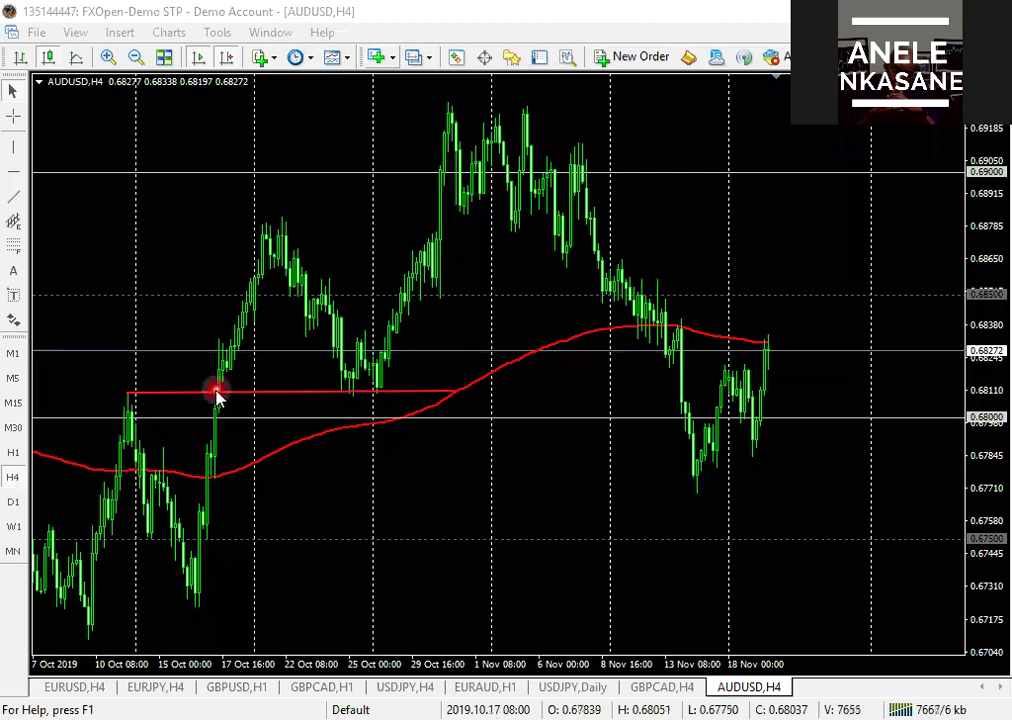
{"action": "left_click", "coordinate": [43, 387]}
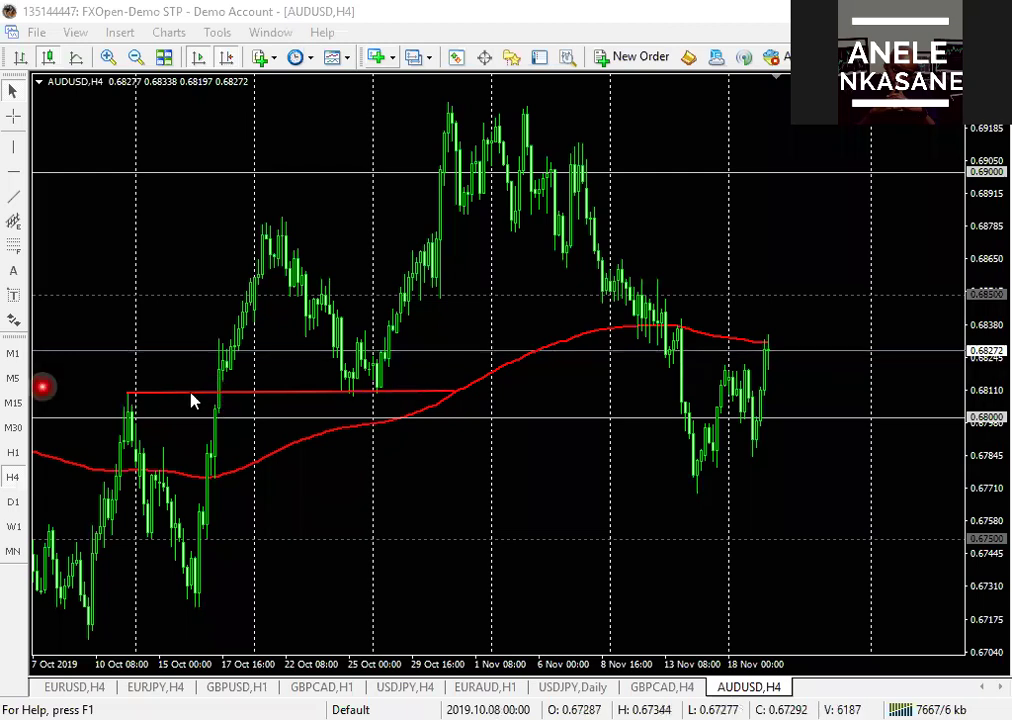
Step: Compare the 11 October high, the 17 October crossing and the 24–25 October lows along the red line
{"action": "left_click", "coordinate": [135, 395]}
{"action": "left_click", "coordinate": [213, 395]}
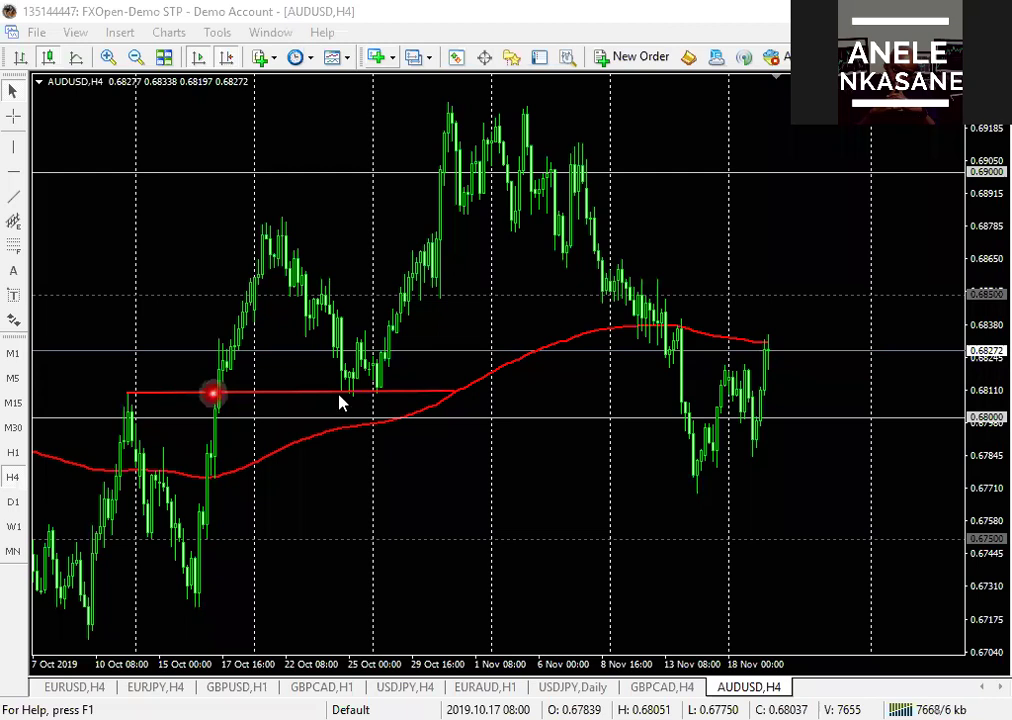
{"action": "left_click", "coordinate": [323, 397]}
{"action": "left_click", "coordinate": [398, 405]}
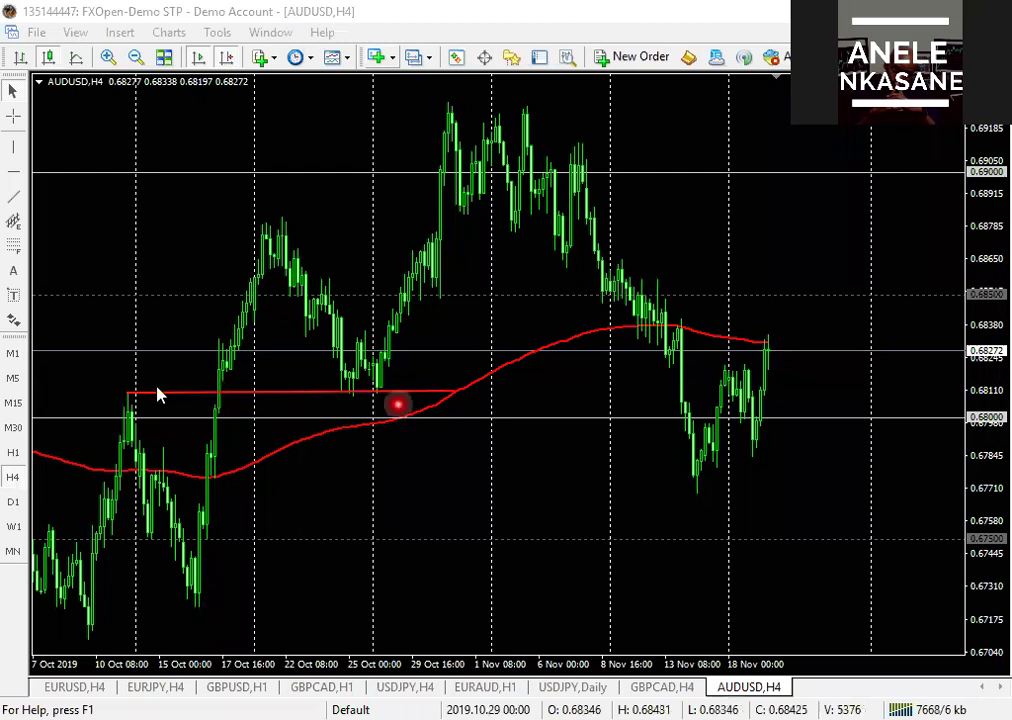
{"action": "left_click", "coordinate": [208, 378]}
{"action": "left_click", "coordinate": [45, 443]}
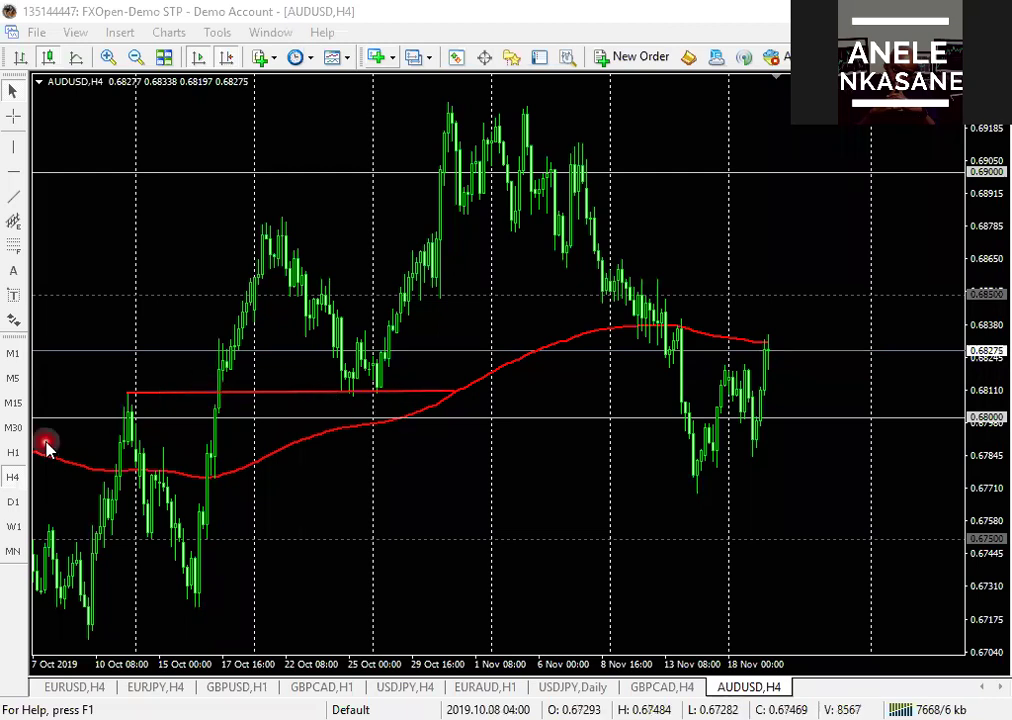
Step: Replace the red annotation with a horizontal yellow trendline at about 0.68110 on the H4 chart, from the 11 October high to about 28 October
{"action": "left_click", "coordinate": [13, 454]}
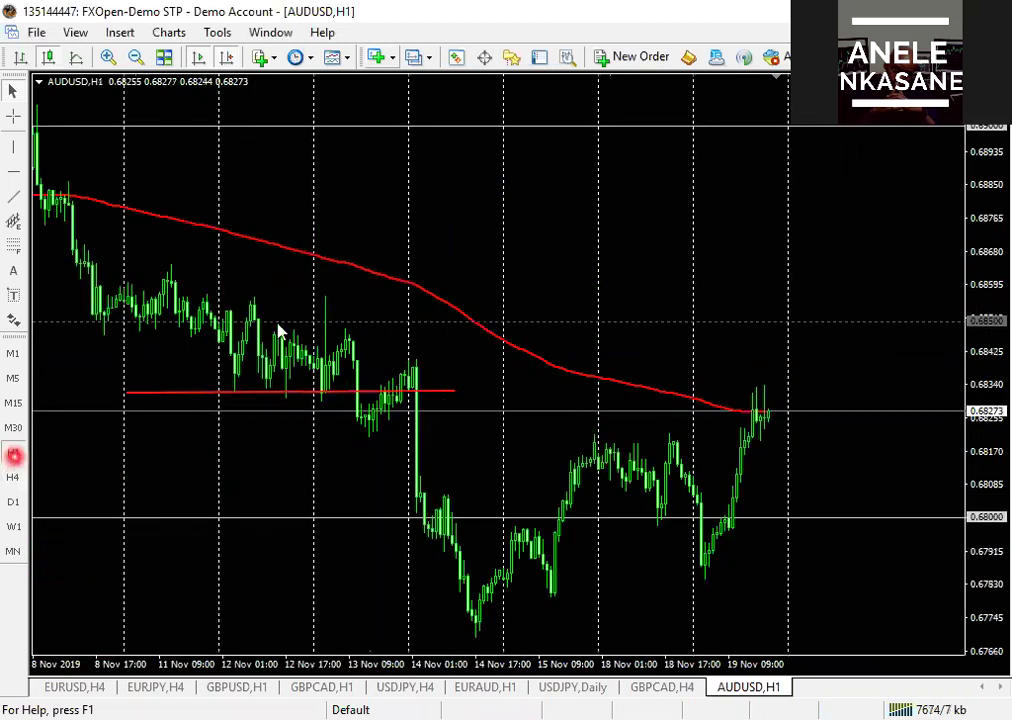
{"action": "left_click", "coordinate": [489, 160]}
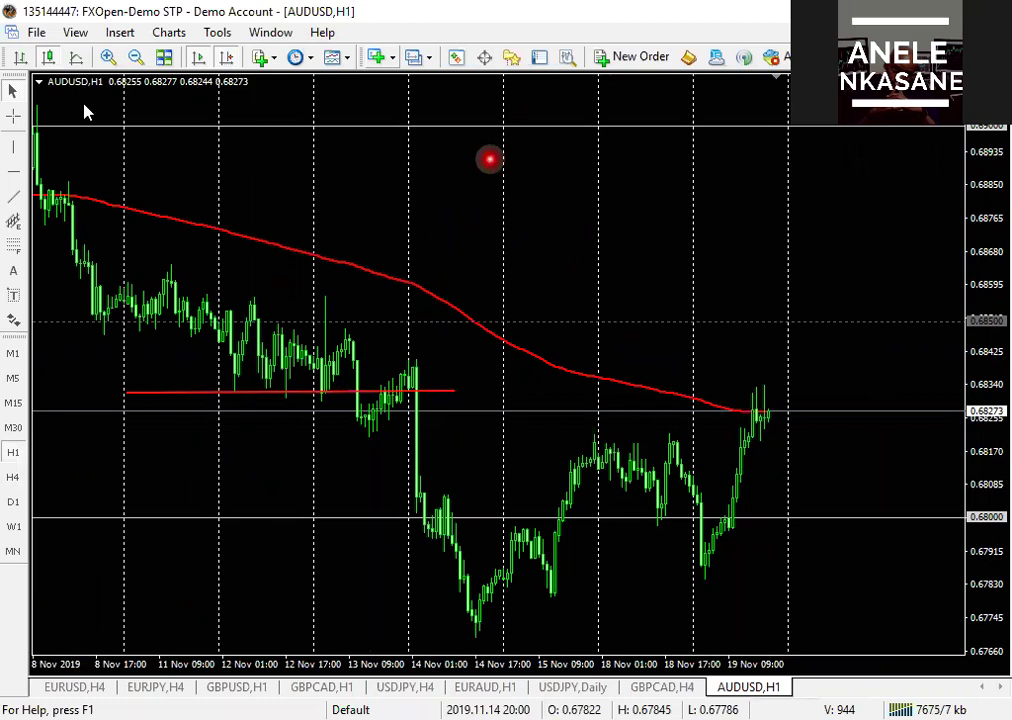
{"action": "left_click", "coordinate": [14, 199]}
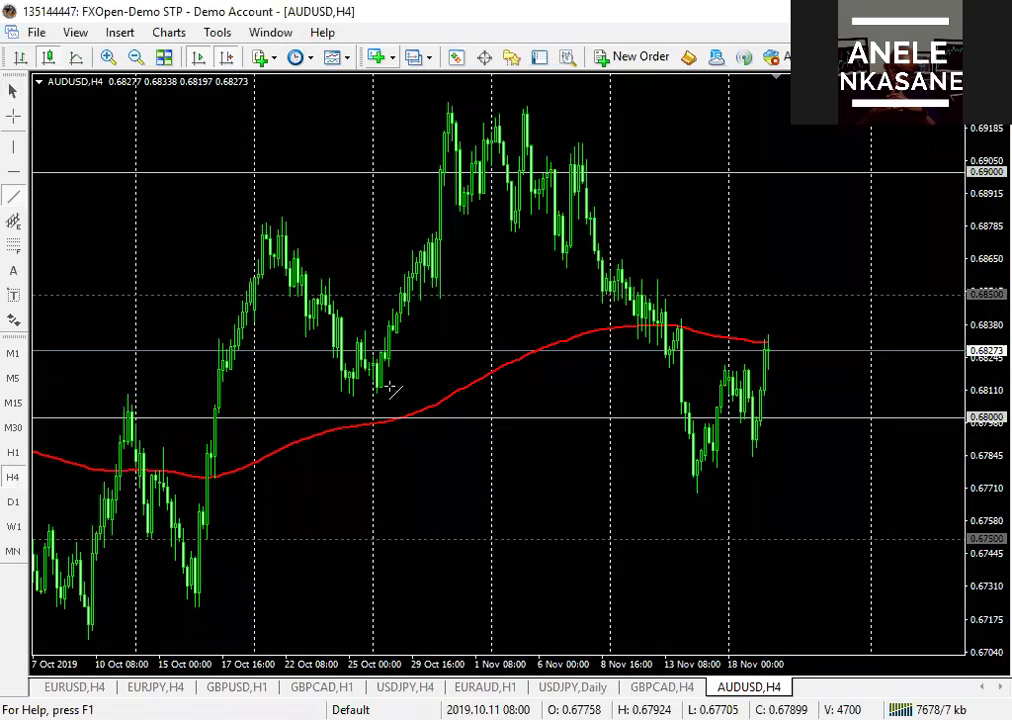
{"action": "left_click_drag", "start_coordinate": [120, 391], "coordinate": [390, 391]}
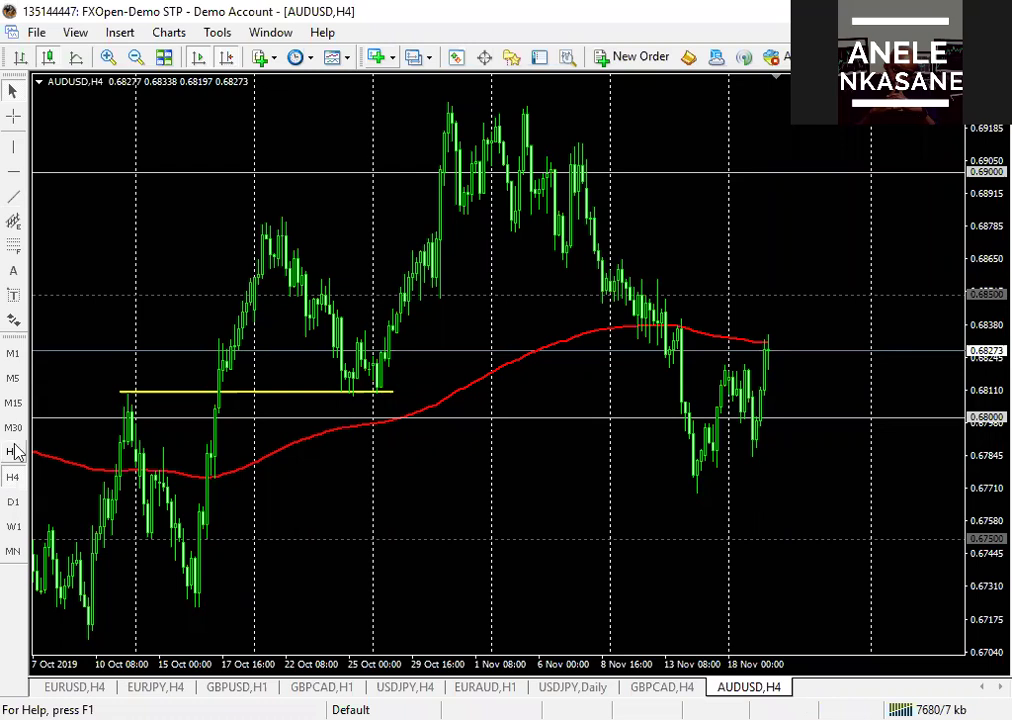
Step: Switch the chart to H1 and examine the yellow line from the late-October retest back to the 11 October high
{"action": "type", "text": "H1"}
{"action": "key", "text": "Return"}
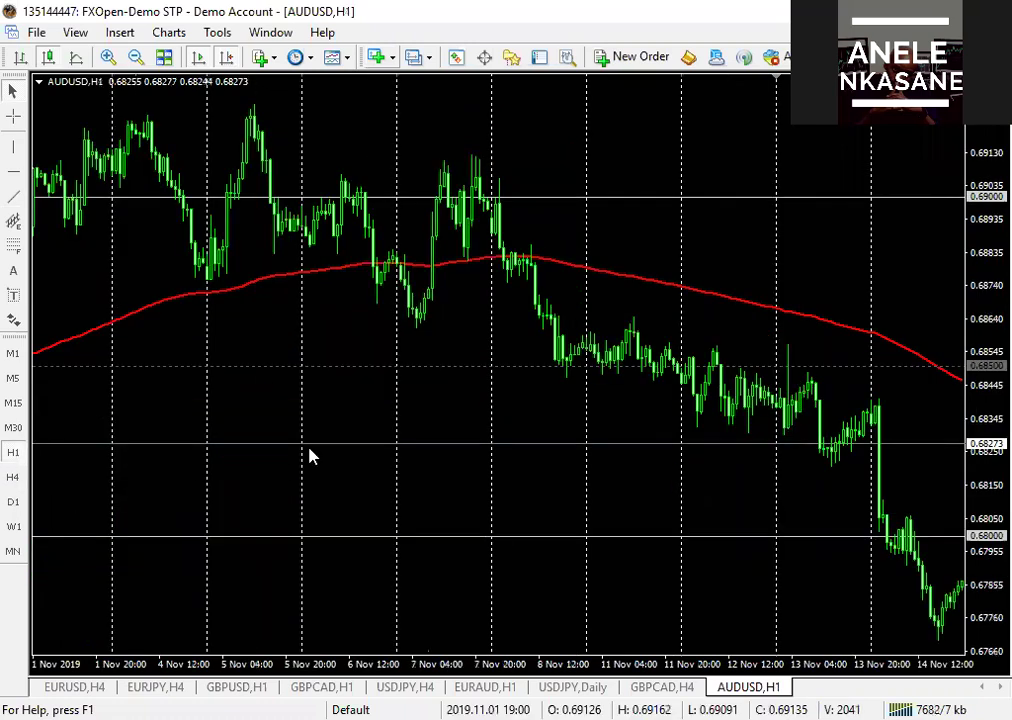
{"action": "left_click_drag", "start_coordinate": [140, 535], "coordinate": [335, 490]}
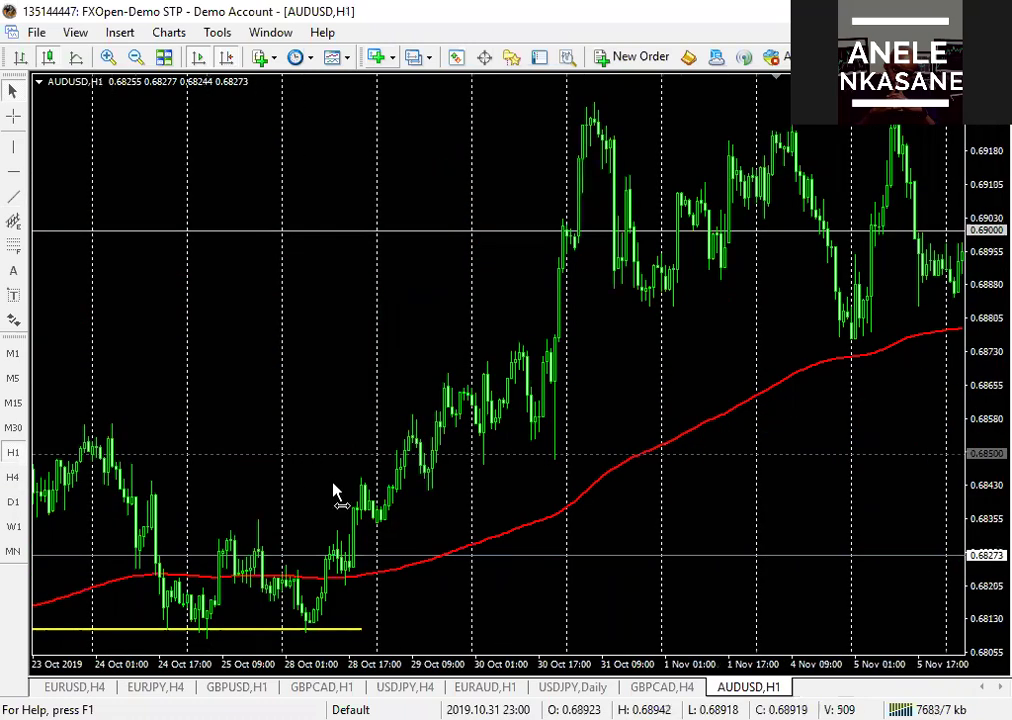
{"action": "scroll", "coordinate": [335, 490], "scroll_direction": "up", "scroll_amount": 10}
{"action": "scroll", "coordinate": [337, 492], "scroll_direction": "up", "scroll_amount": 2}
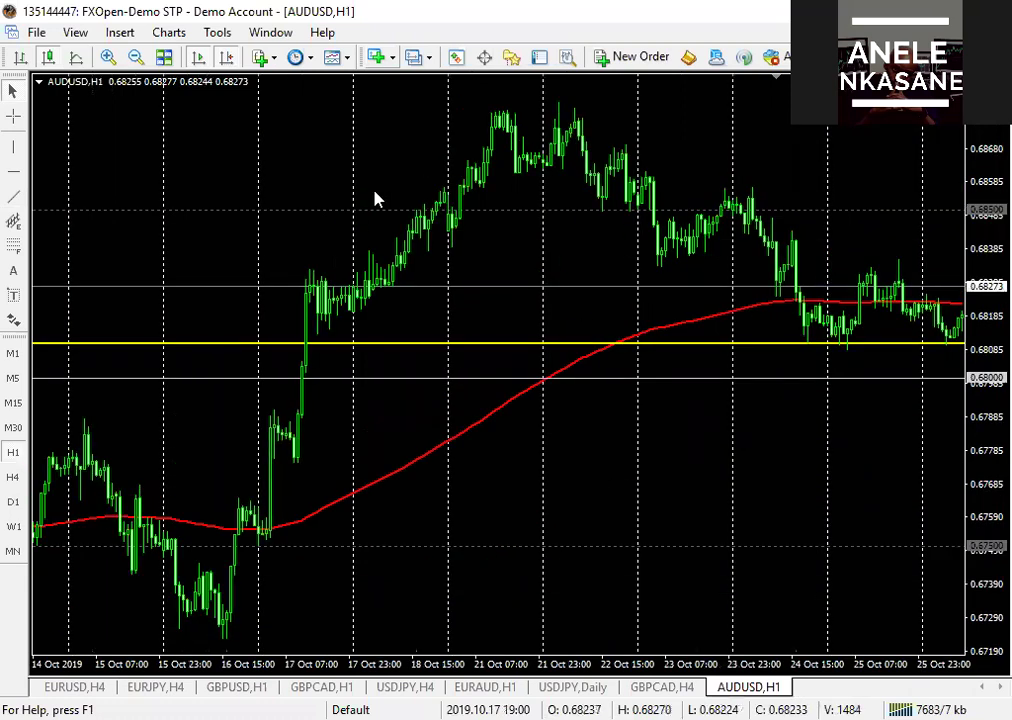
{"action": "scroll", "coordinate": [375, 199], "scroll_direction": "up", "scroll_amount": 5}
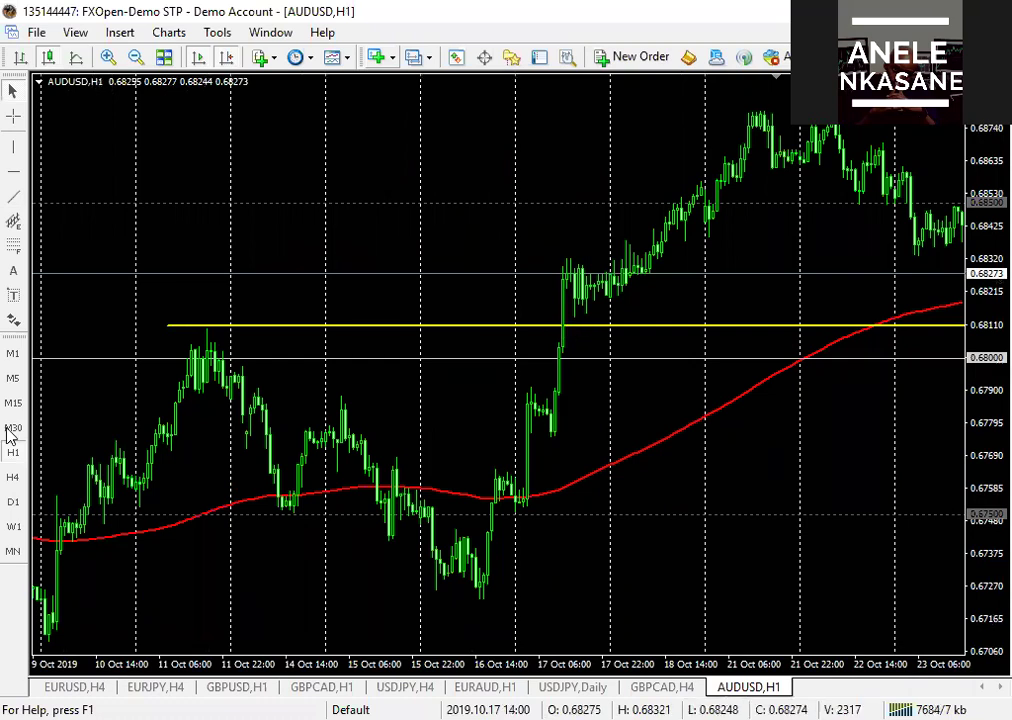
Step: Switch the chart to M30 and examine the 17 October price break through the yellow line
{"action": "left_click_drag", "start_coordinate": [557, 256], "coordinate": [758, 421]}
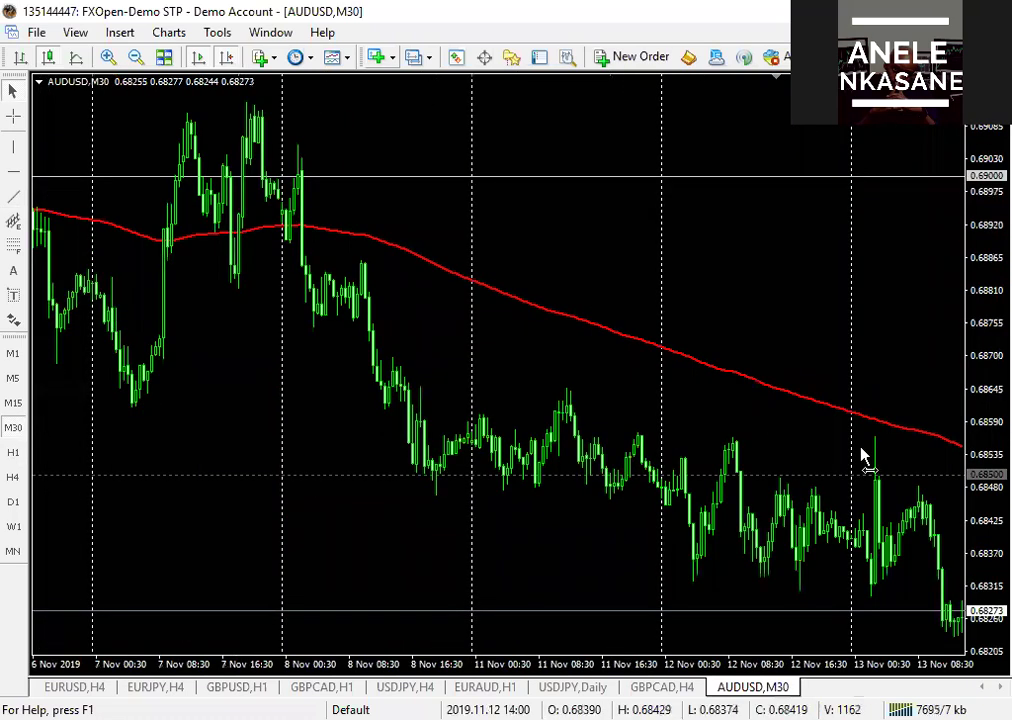
{"action": "left_click_drag", "start_coordinate": [394, 338], "coordinate": [617, 456]}
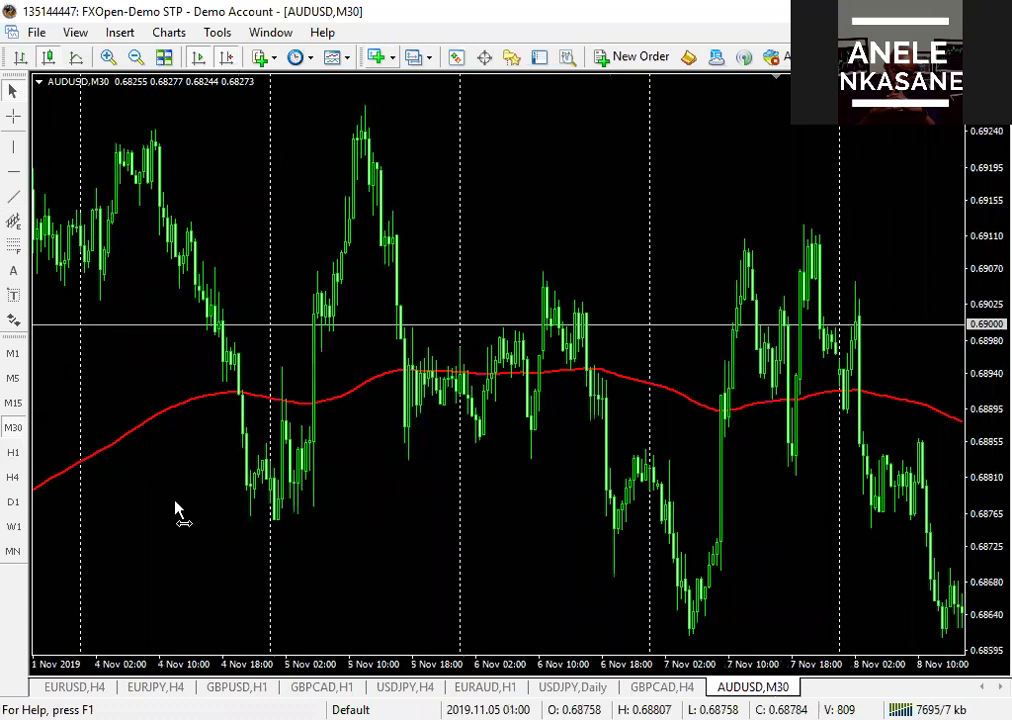
{"action": "left_click_drag", "start_coordinate": [175, 510], "coordinate": [540, 480]}
{"action": "left_click_drag", "start_coordinate": [115, 433], "coordinate": [587, 447]}
{"action": "left_click_drag", "start_coordinate": [222, 450], "coordinate": [818, 402]}
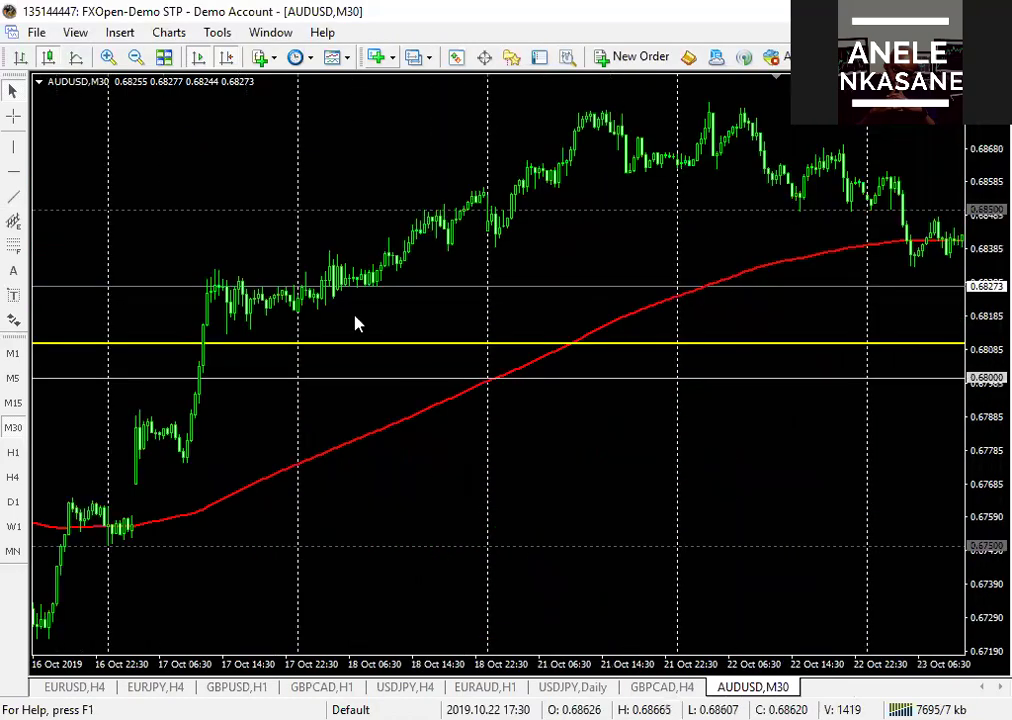
{"action": "scroll", "coordinate": [355, 323], "scroll_direction": "up", "scroll_amount": 3}
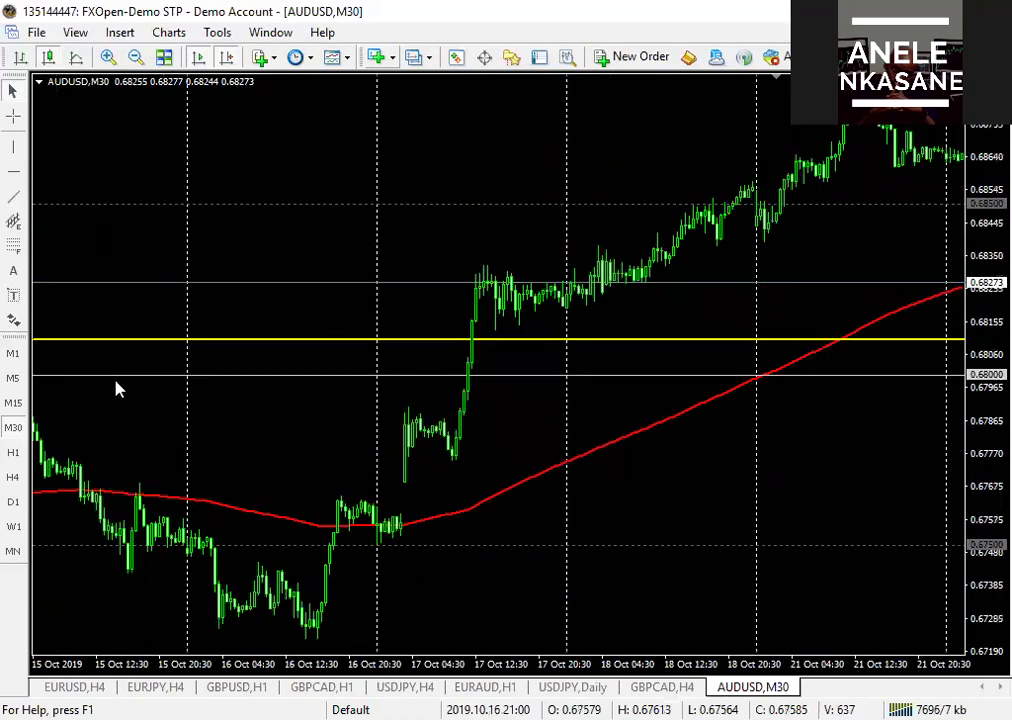
Step: Switch the chart to the M15 timeframe and look back through the 12–15 November price action
{"action": "left_click", "coordinate": [16, 412]}
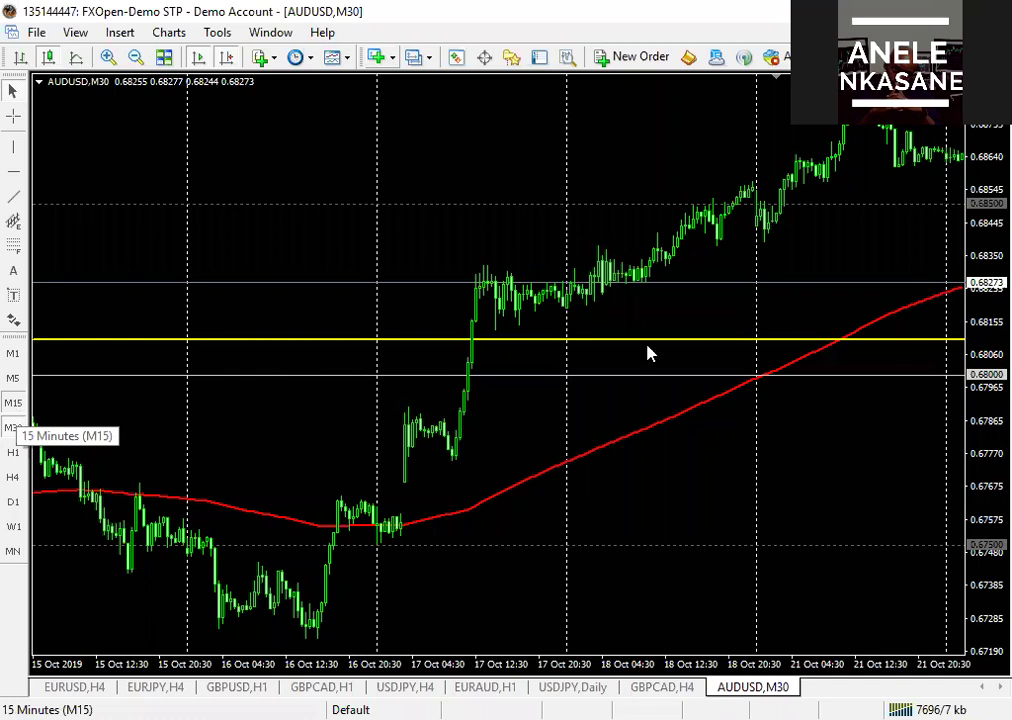
{"action": "scroll", "coordinate": [680, 512], "scroll_direction": "up", "scroll_amount": 3}
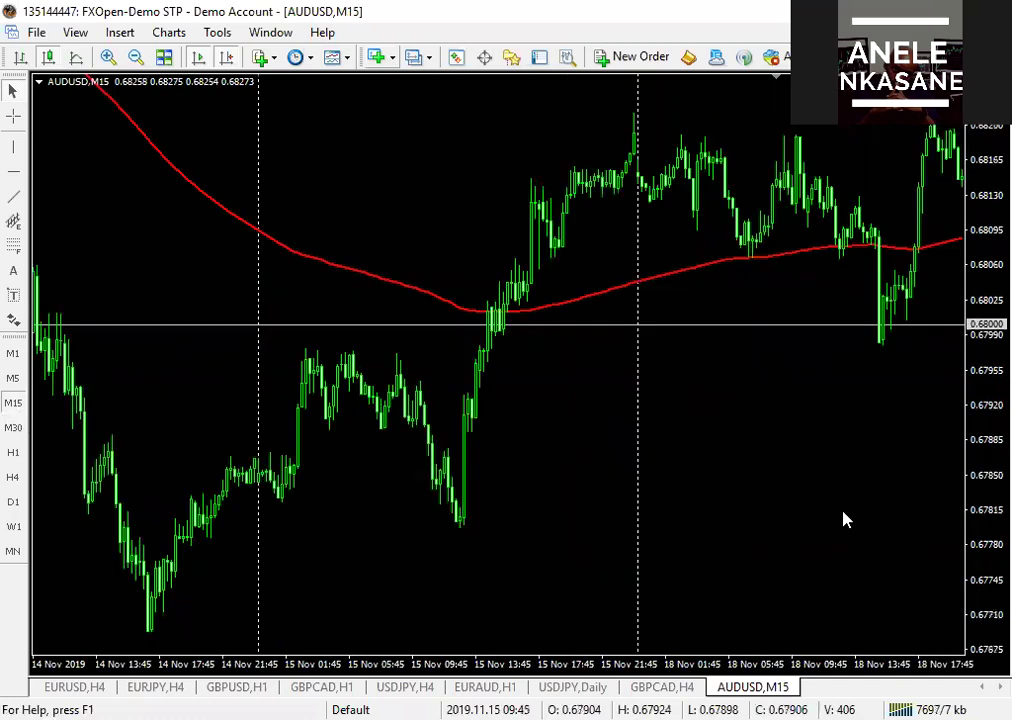
{"action": "scroll", "coordinate": [843, 520], "scroll_direction": "up", "scroll_amount": 10}
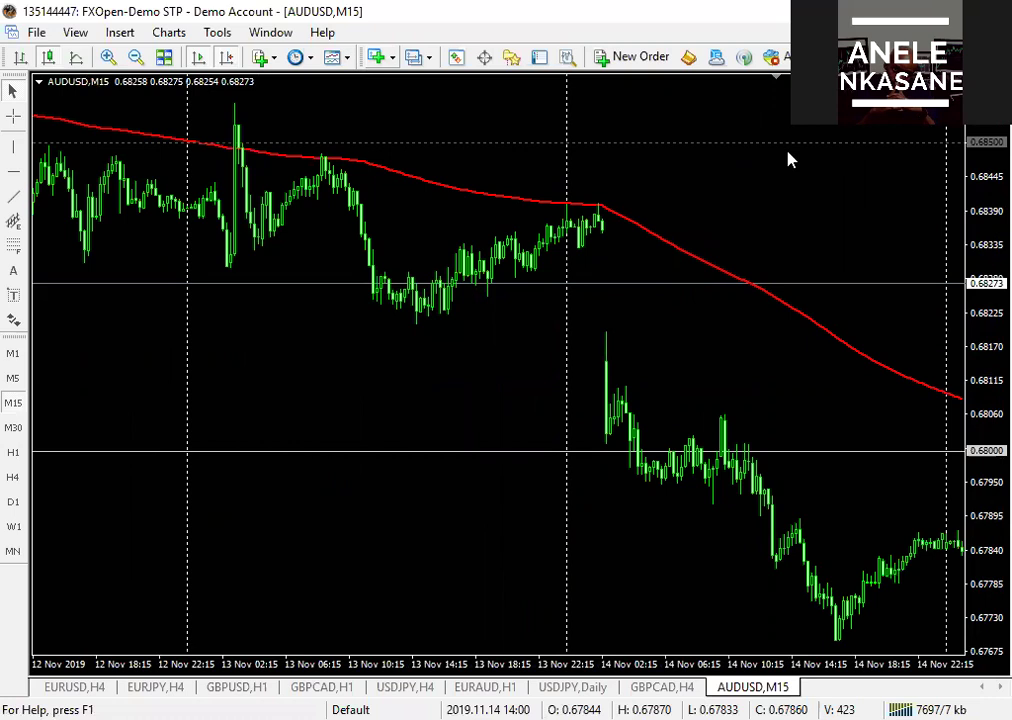
{"action": "key", "text": "End"}
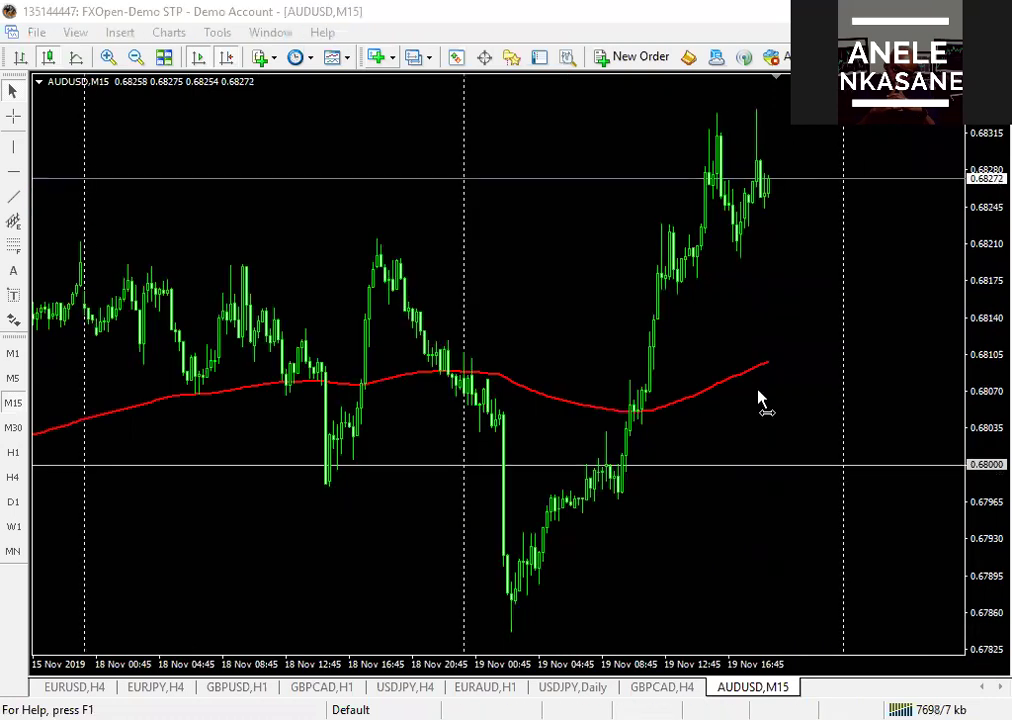
Step: Try to move the M15 chart back from mid-November towards the October price action around the yellow line
{"action": "scroll", "coordinate": [759, 397], "scroll_direction": "up", "scroll_amount": 1}
{"action": "key", "text": "Page_Up"}
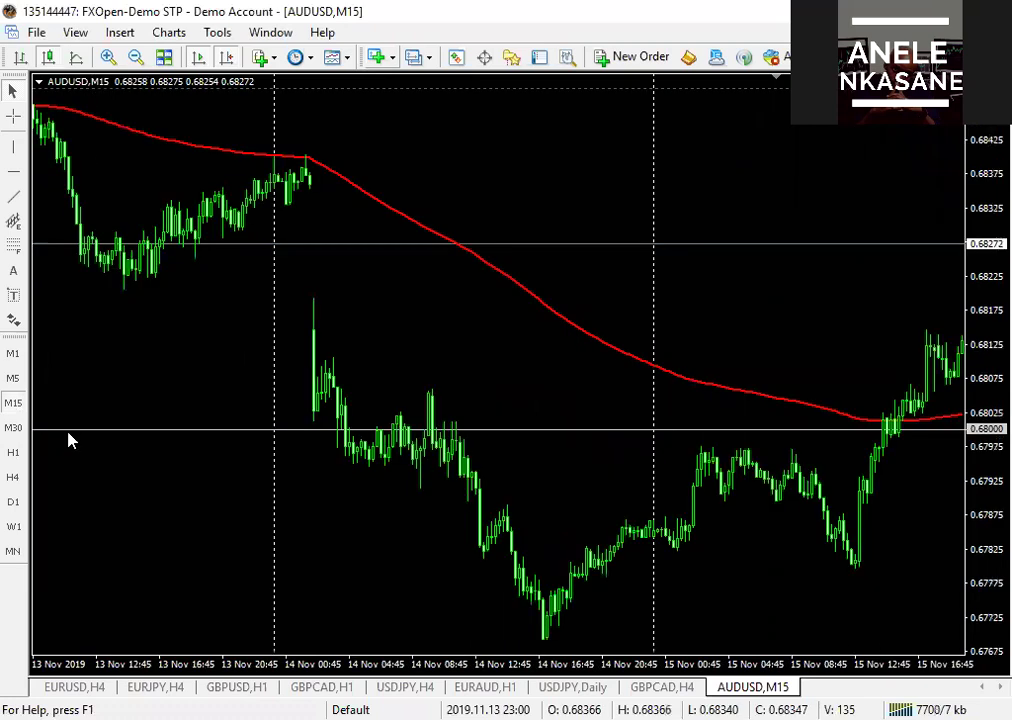
{"action": "left_click_drag", "start_coordinate": [590, 400], "coordinate": [97, 343]}
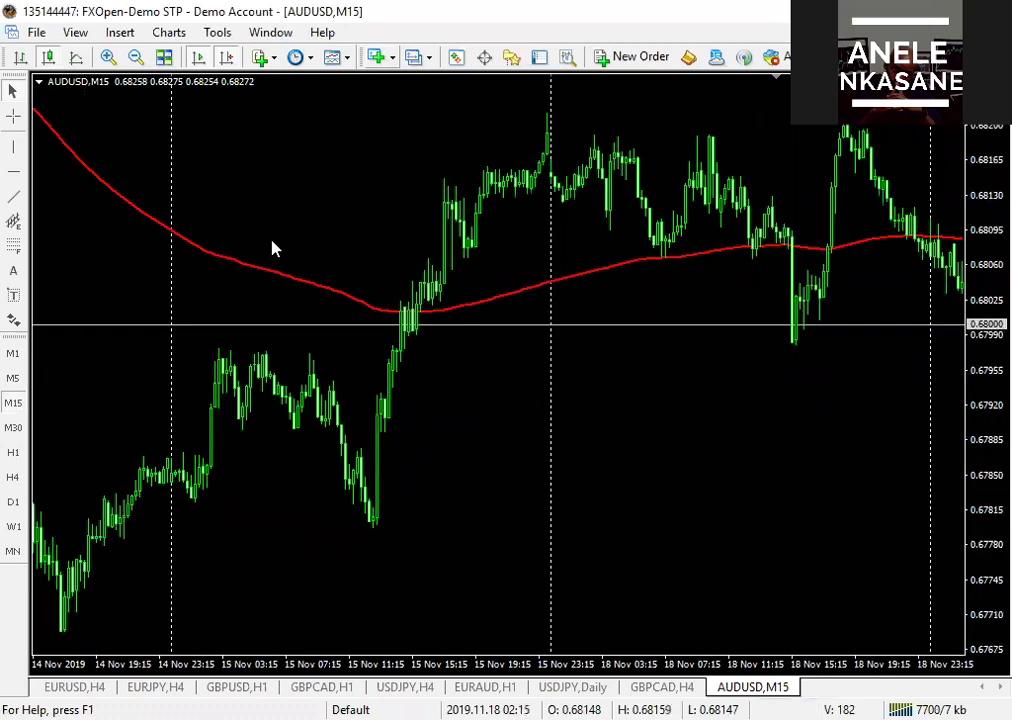
{"action": "key", "text": "Page_Up"}
{"action": "left_click_drag", "start_coordinate": [289, 334], "coordinate": [786, 309]}
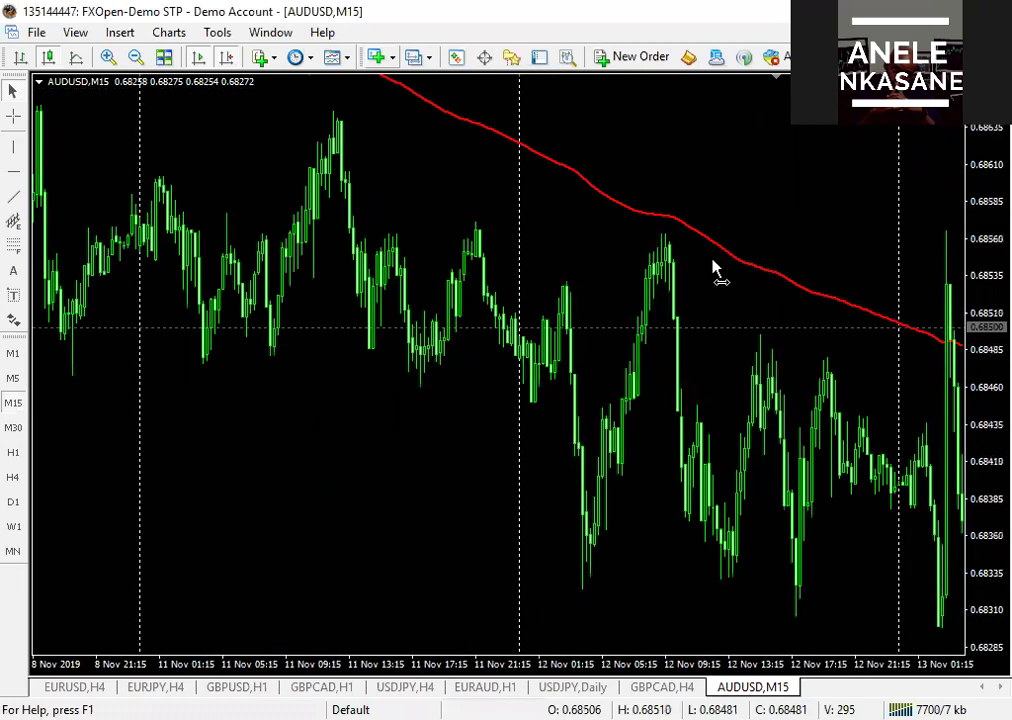
{"action": "key", "text": "Page_Up"}
{"action": "left_click_drag", "start_coordinate": [237, 248], "coordinate": [786, 237]}
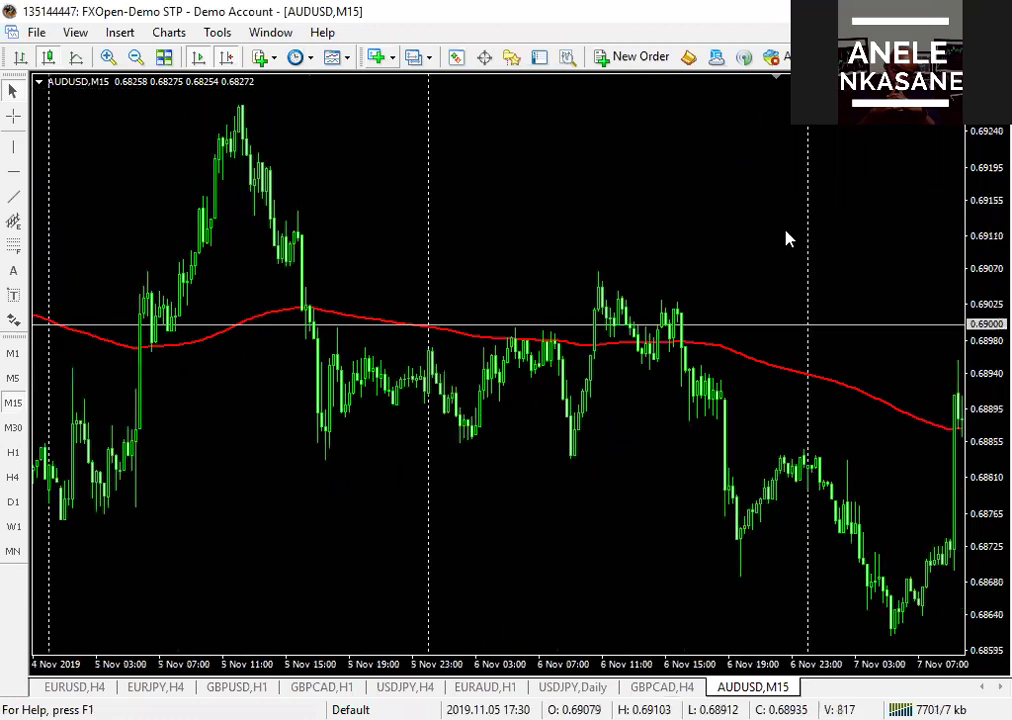
{"action": "key", "text": "Page_Up"}
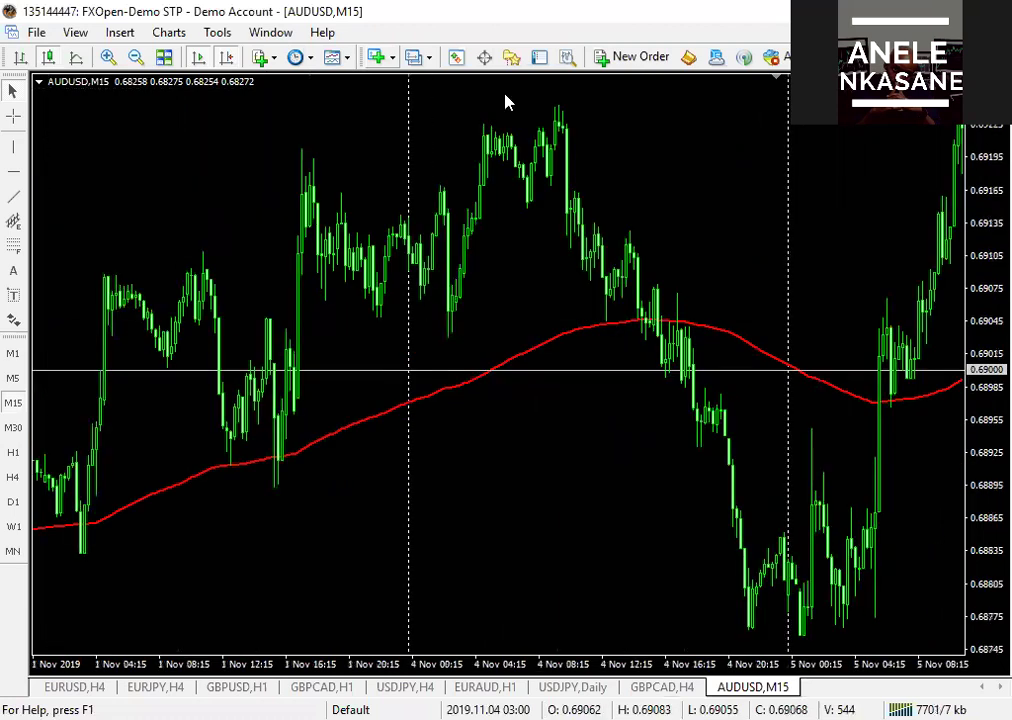
{"action": "key", "text": "Page_Up"}
{"action": "key", "text": "End"}
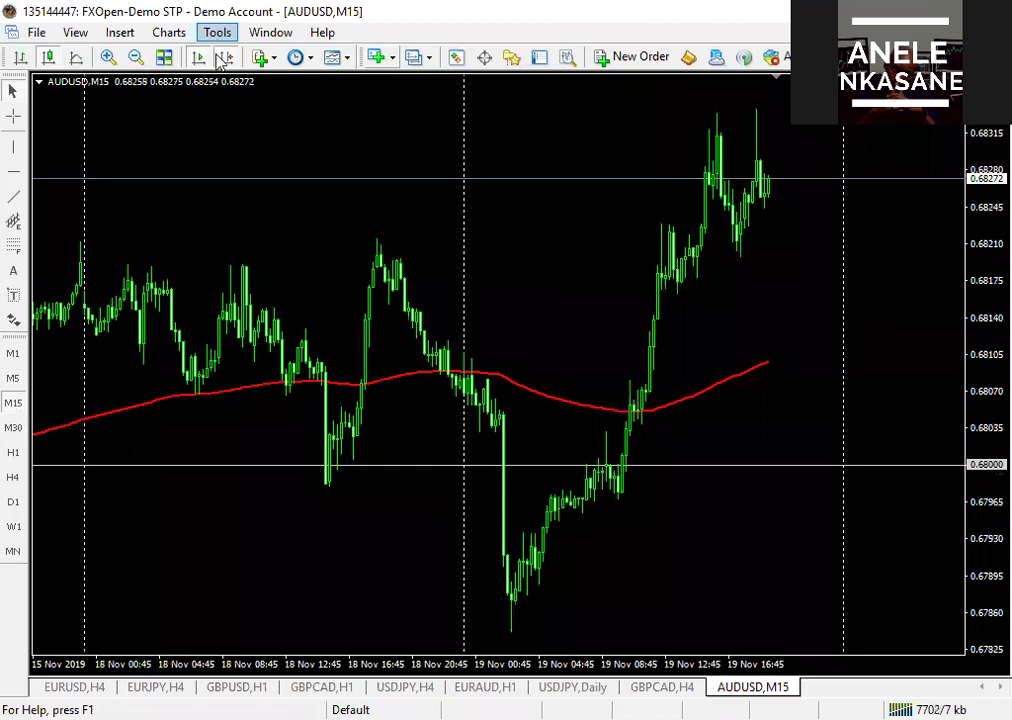
Step: Turn off auto scroll and chart shift, and bring the 24–25 October retest of the yellow line into view on M15
{"action": "left_click", "coordinate": [198, 58]}
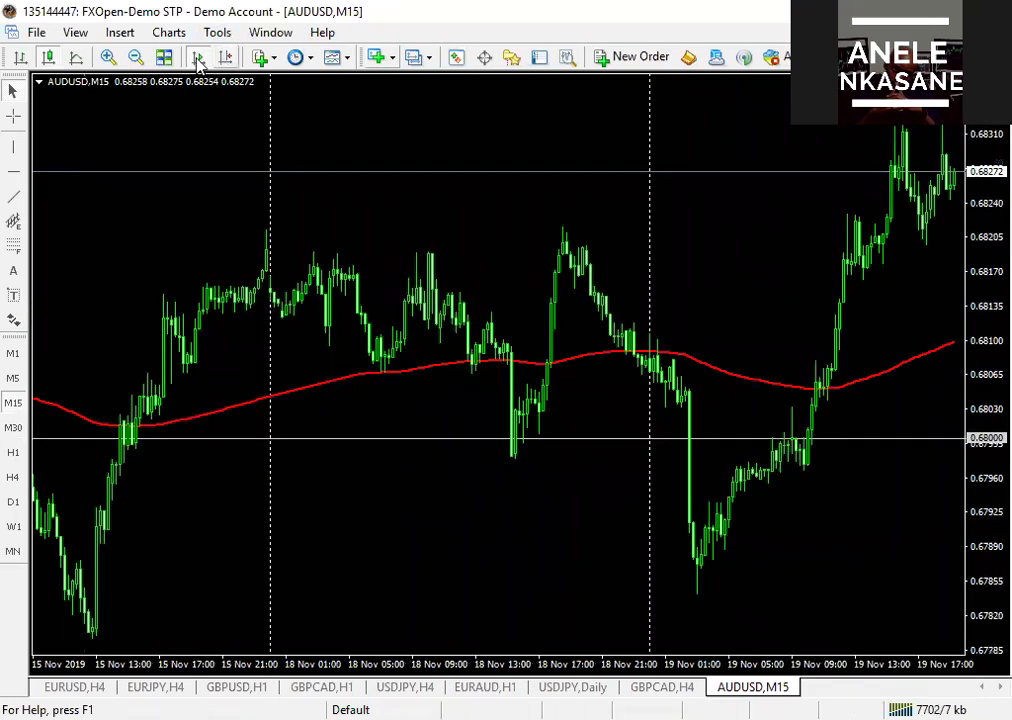
{"action": "key", "text": "Page_Up"}
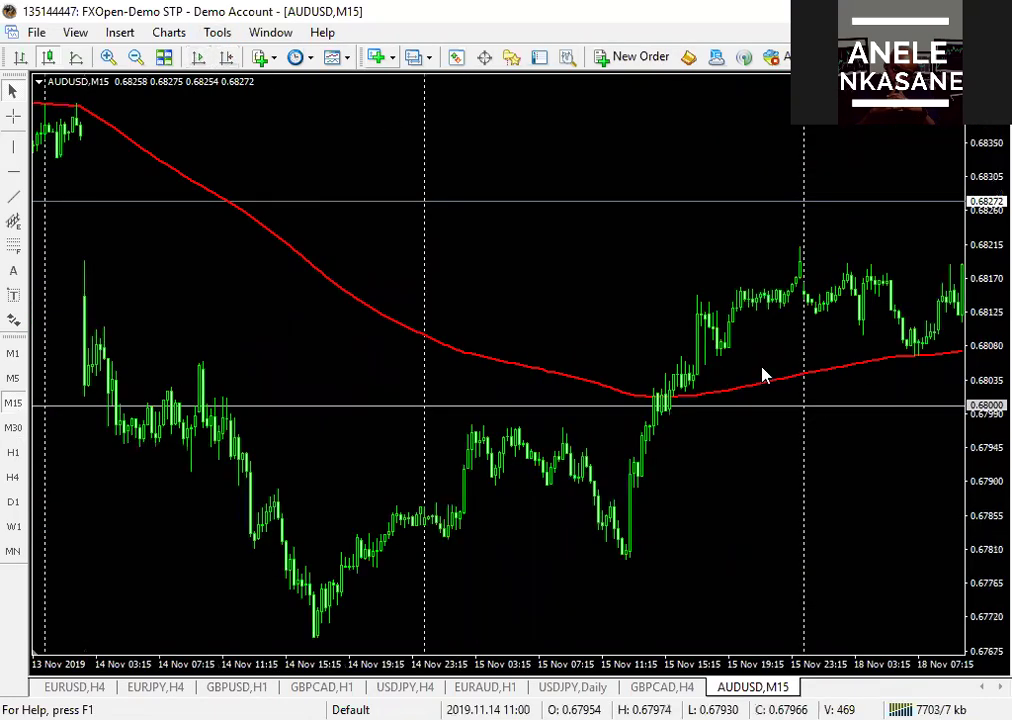
{"action": "key", "text": "Page_Up"}
{"action": "key", "text": "Page_Up"}
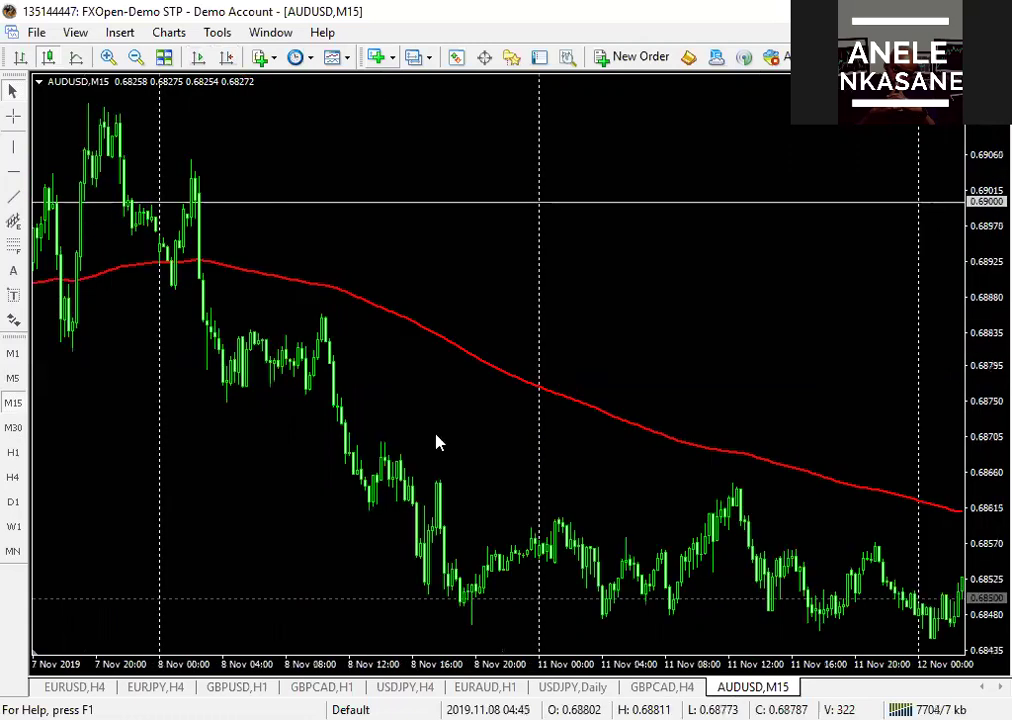
{"action": "key", "text": "Page_Up"}
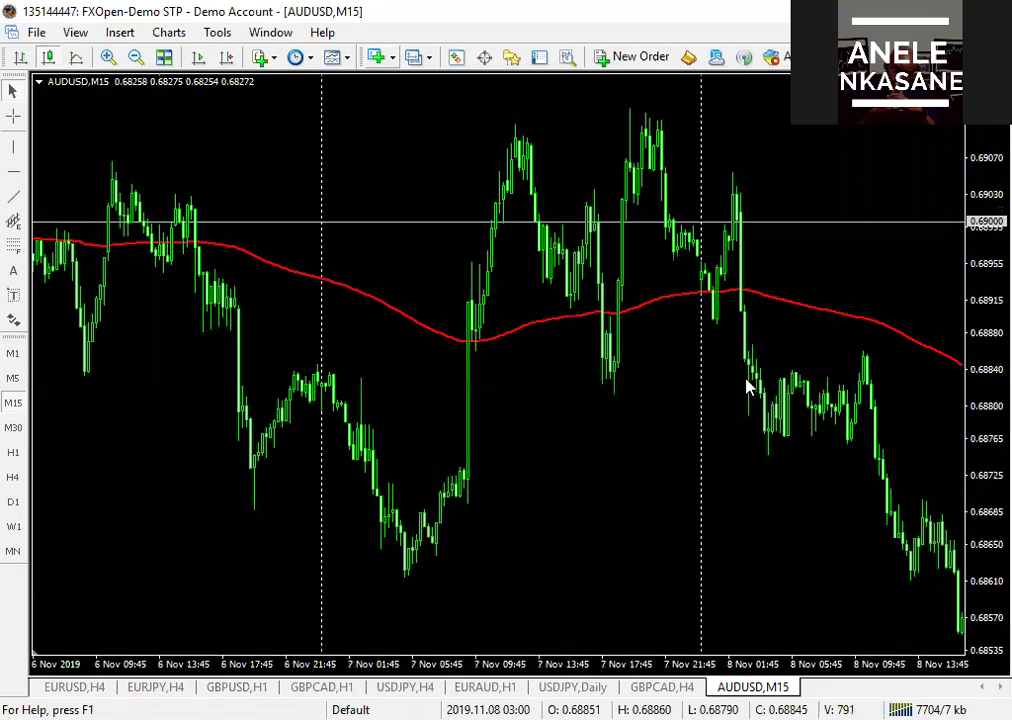
{"action": "key", "text": "Page_Up"}
{"action": "key", "text": "Page_Up"}
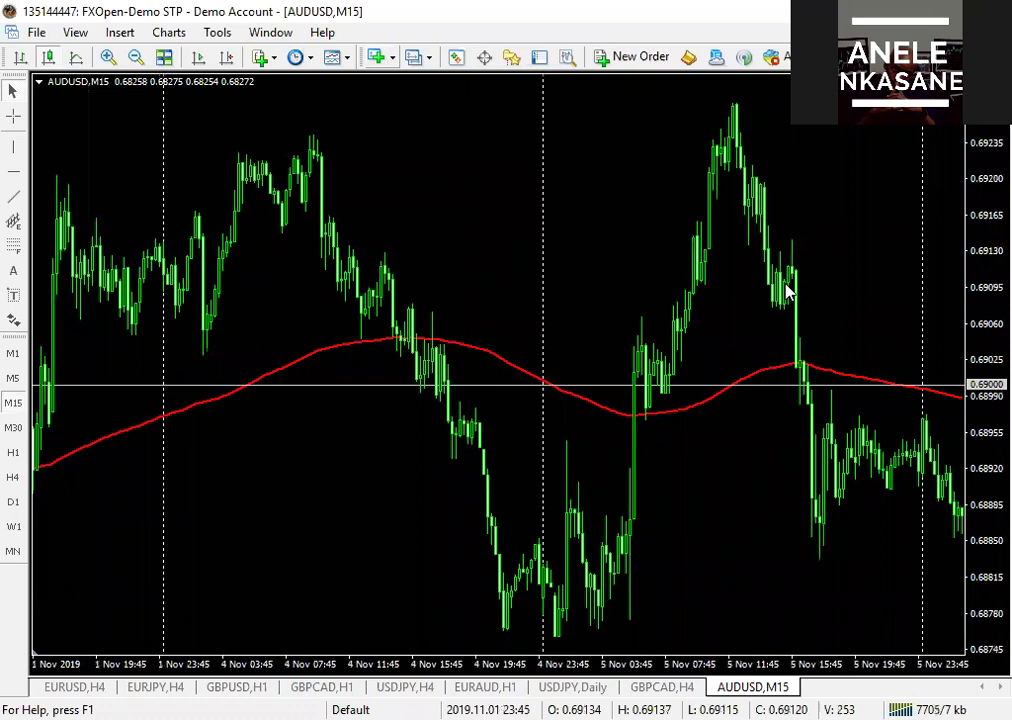
{"action": "key", "text": "Page_Up"}
{"action": "key", "text": "Page_Up"}
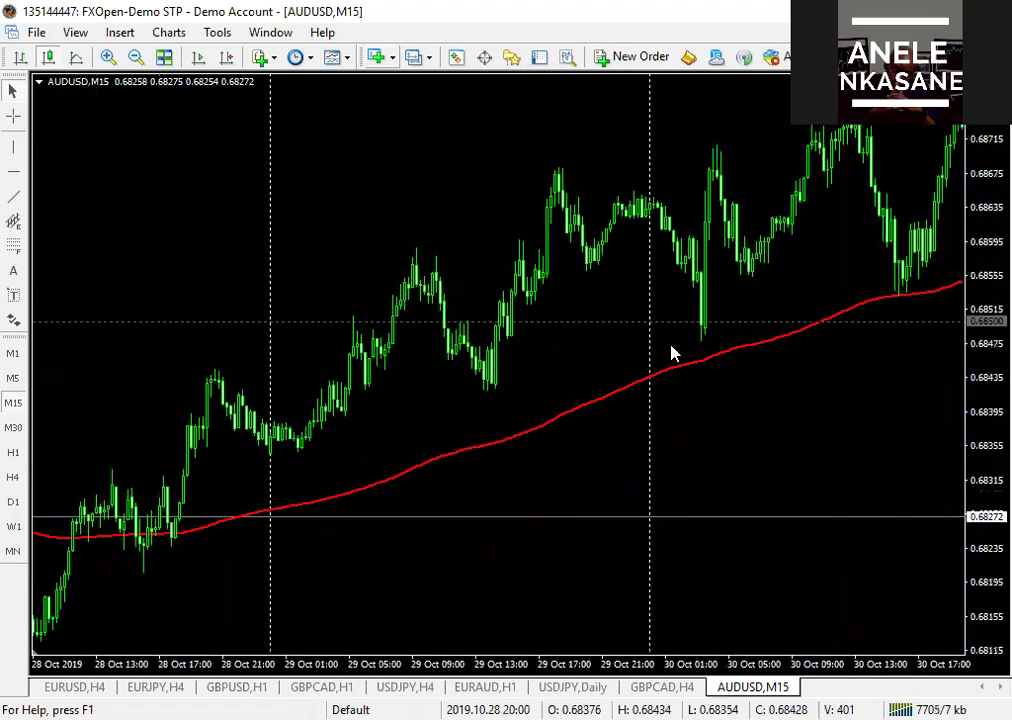
{"action": "key", "text": "Page_Up"}
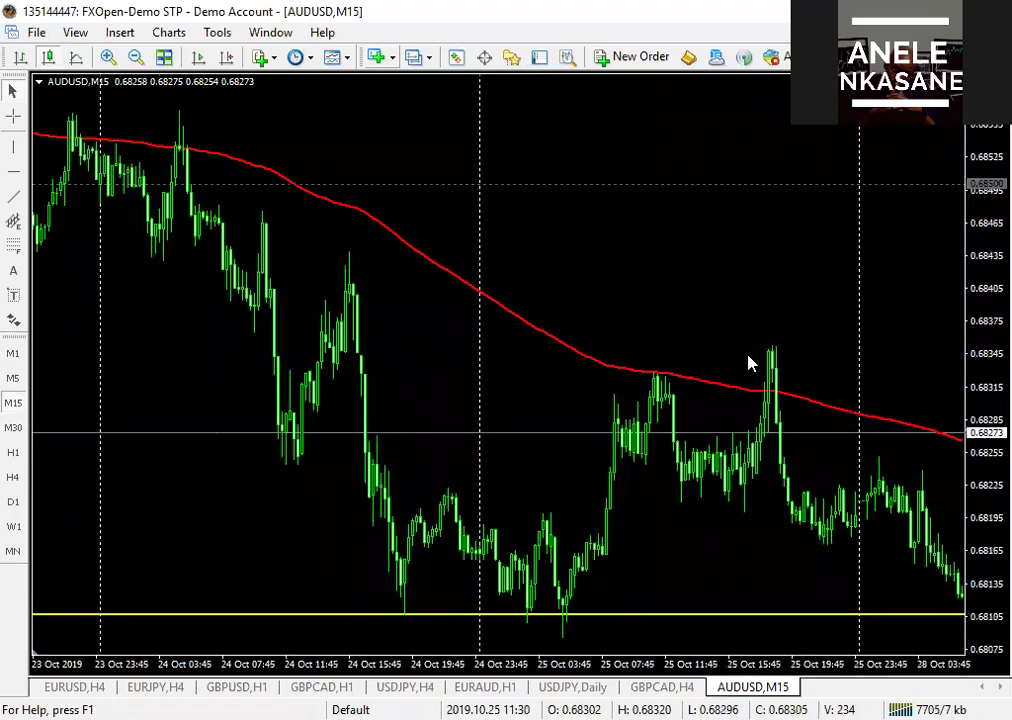
Step: Examine the 17 October breakout on M15 together with the 24–25 October retest of the yellow line
{"action": "key", "text": "Page_Up"}
{"action": "key", "text": "Page_Up"}
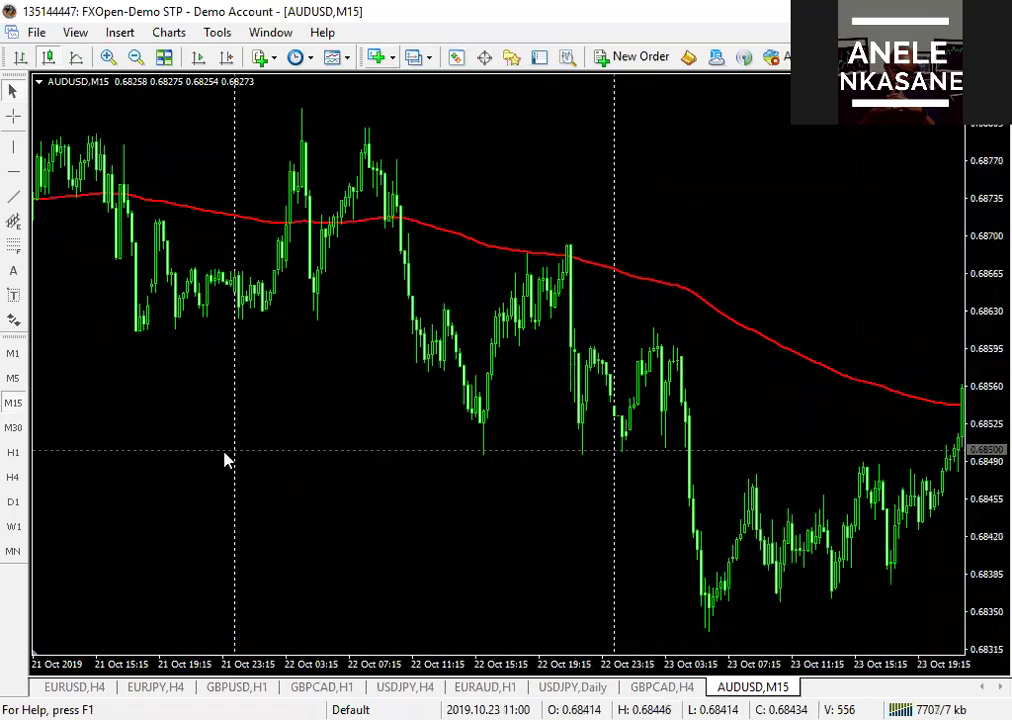
{"action": "key", "text": "Page_Up"}
{"action": "key", "text": "Page_Up"}
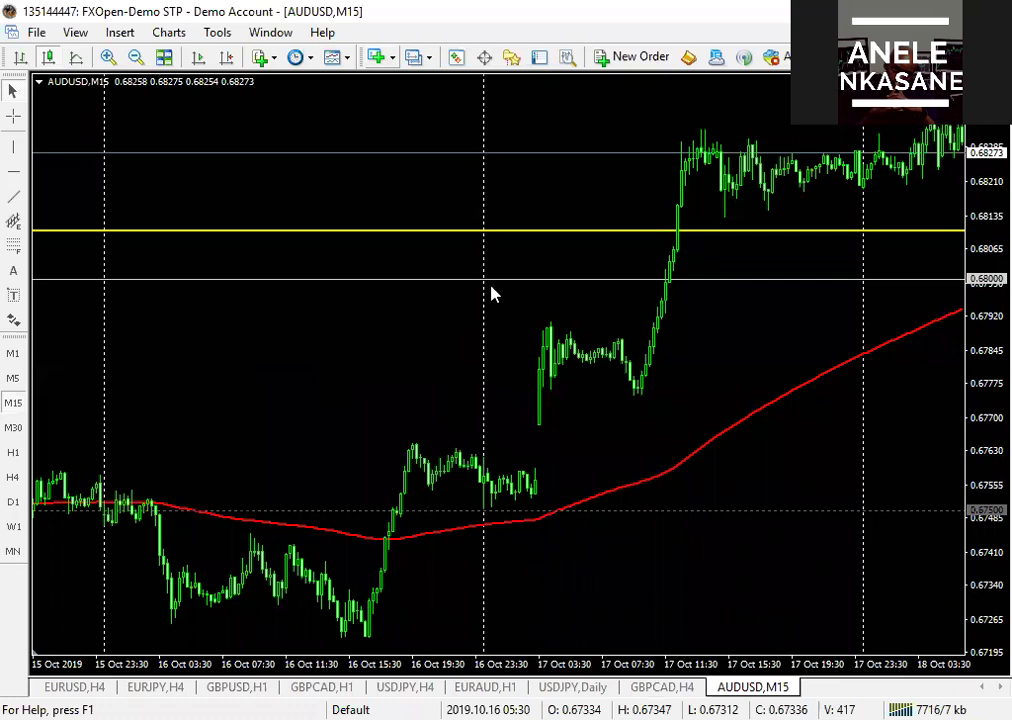
{"action": "key", "text": "minus"}
{"action": "key", "text": "minus"}
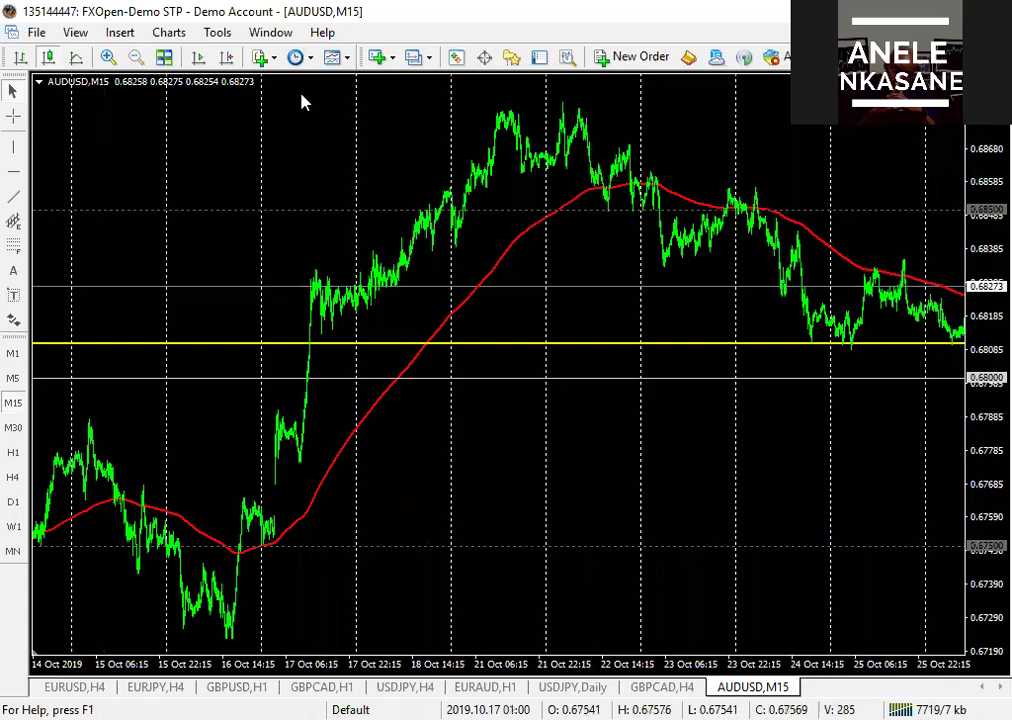
Step: Turn auto scroll back on, switch the chart to H1 and enlarge the October price action around the yellow line
{"action": "left_click", "coordinate": [197, 60]}
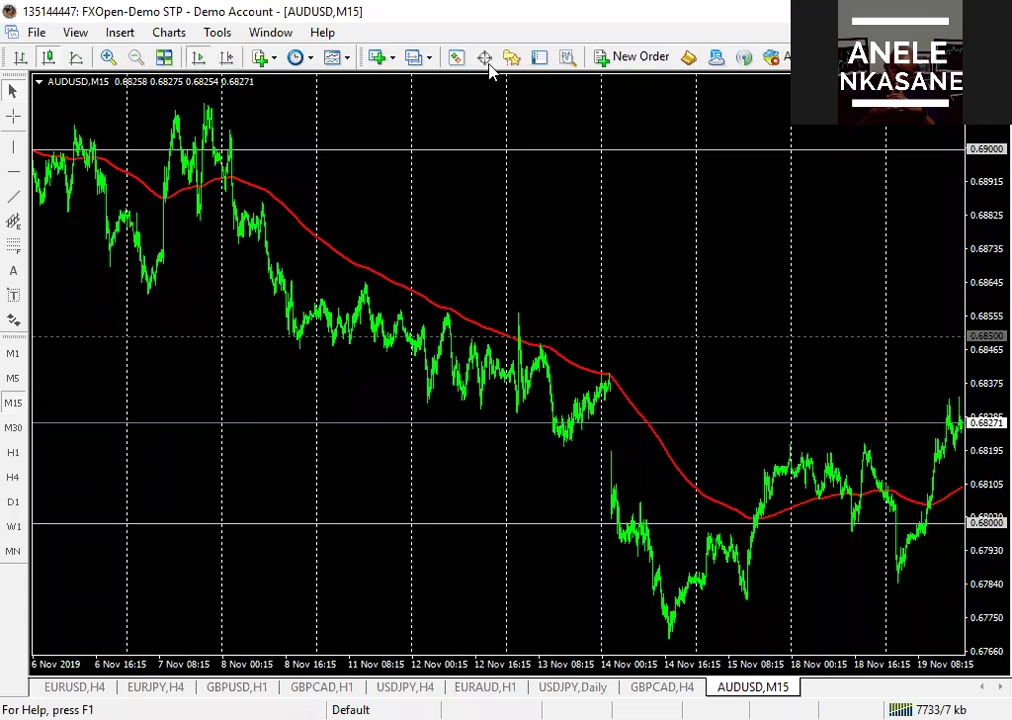
{"action": "left_click", "coordinate": [13, 452]}
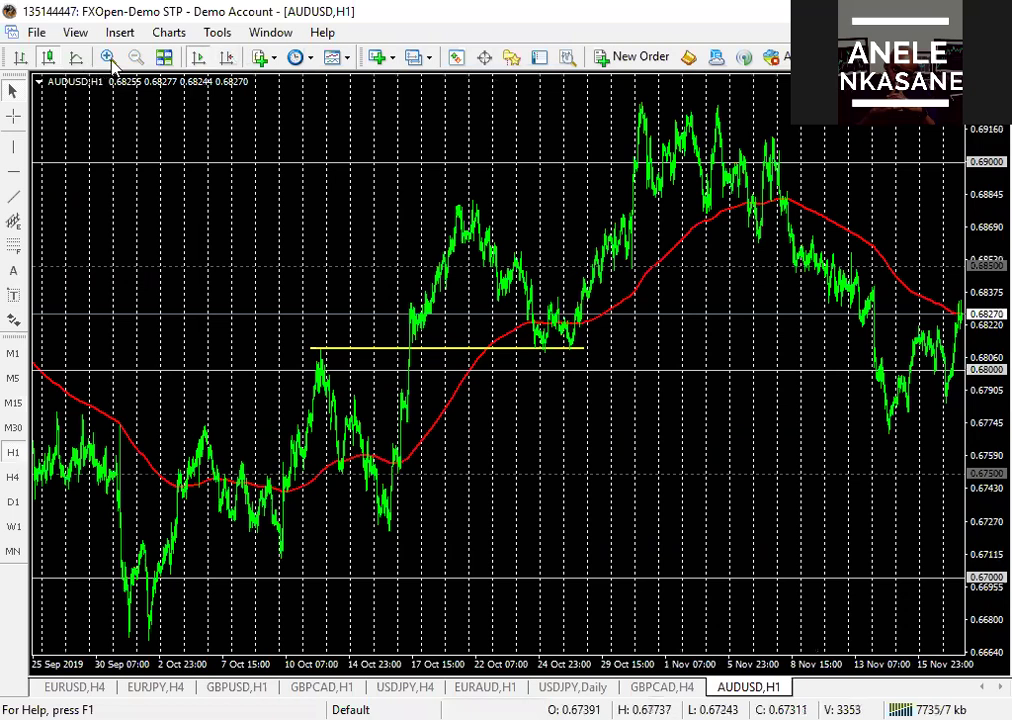
{"action": "key", "text": "plus"}
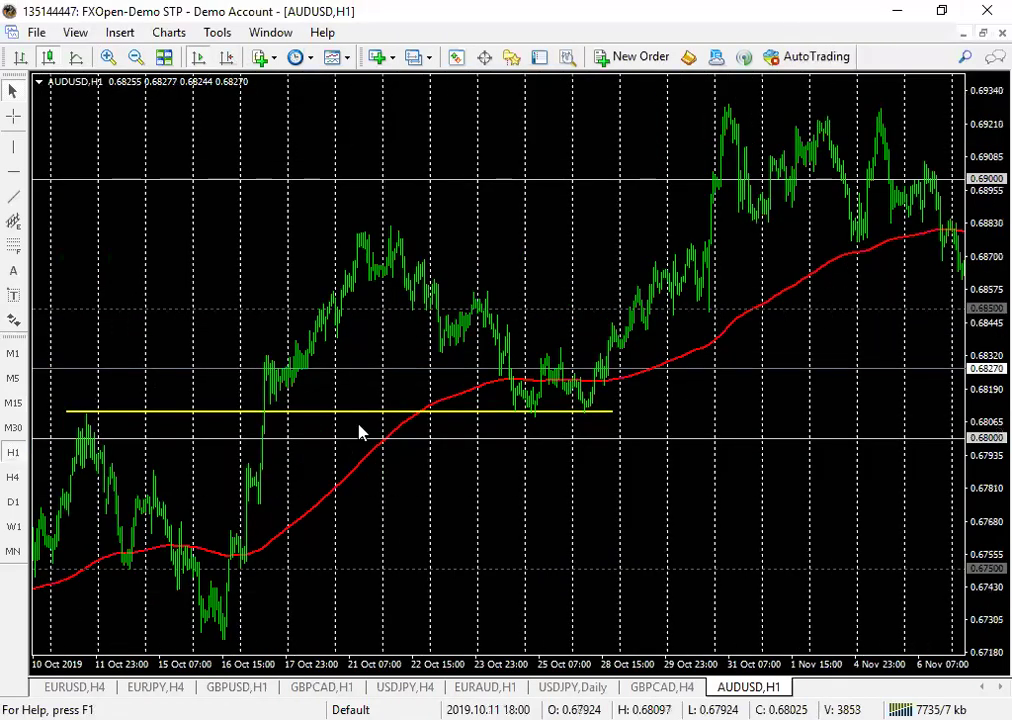
{"action": "scroll", "coordinate": [321, 423], "scroll_direction": "up", "scroll_amount": 5}
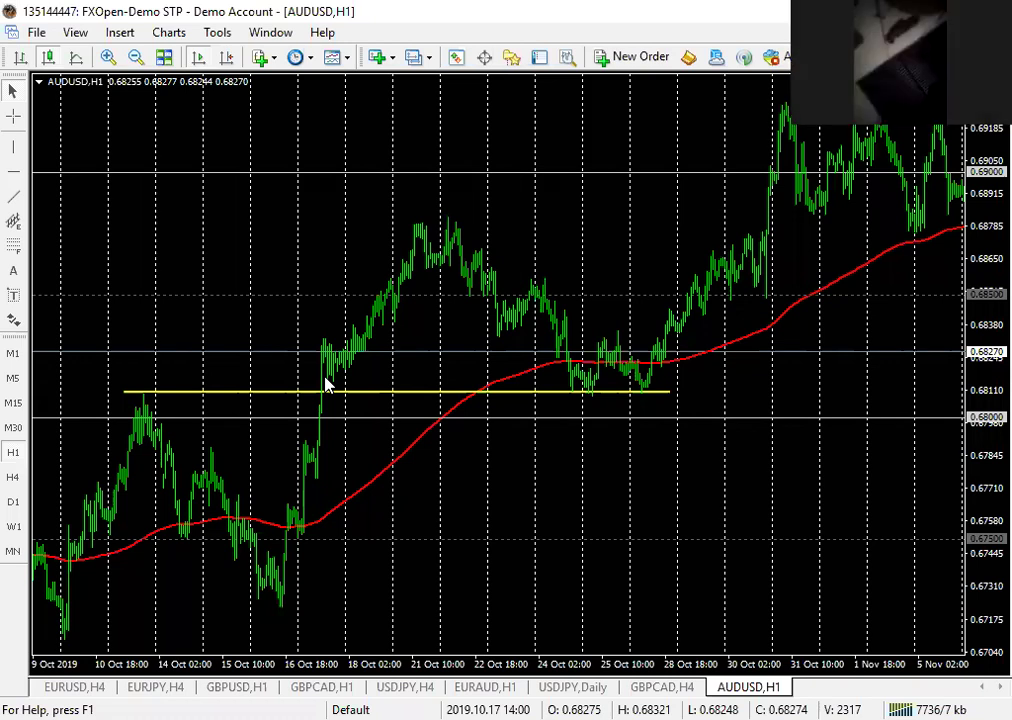
Step: Review the H1 move from the yellow line up past 0.69000, and return to the 17 October breakout with auto scroll off
{"action": "scroll", "coordinate": [623, 219], "scroll_direction": "down", "scroll_amount": 5}
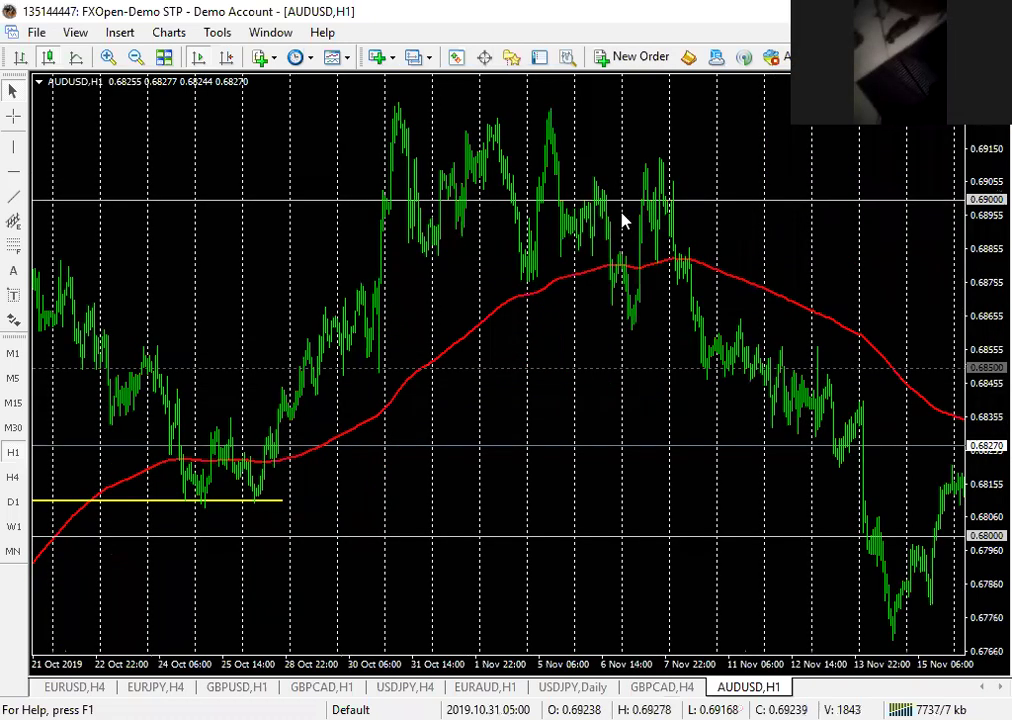
{"action": "scroll", "coordinate": [623, 219], "scroll_direction": "up", "scroll_amount": 3}
{"action": "scroll", "coordinate": [481, 364], "scroll_direction": "down", "scroll_amount": 3}
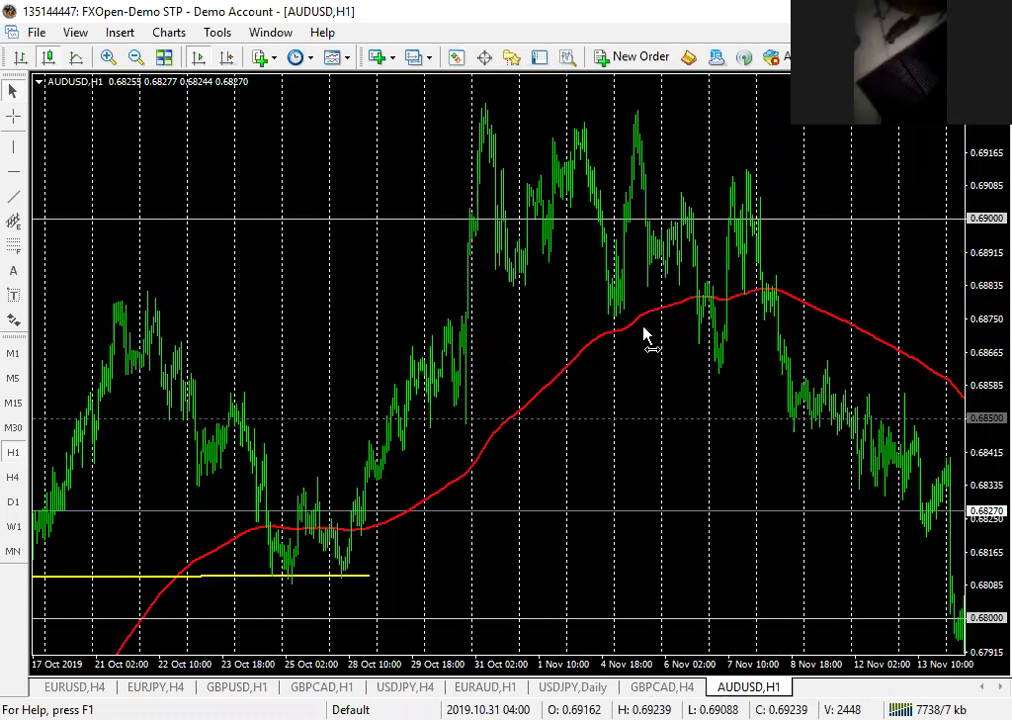
{"action": "scroll", "coordinate": [495, 350], "scroll_direction": "up", "scroll_amount": 15}
{"action": "scroll", "coordinate": [261, 405], "scroll_direction": "down", "scroll_amount": 5}
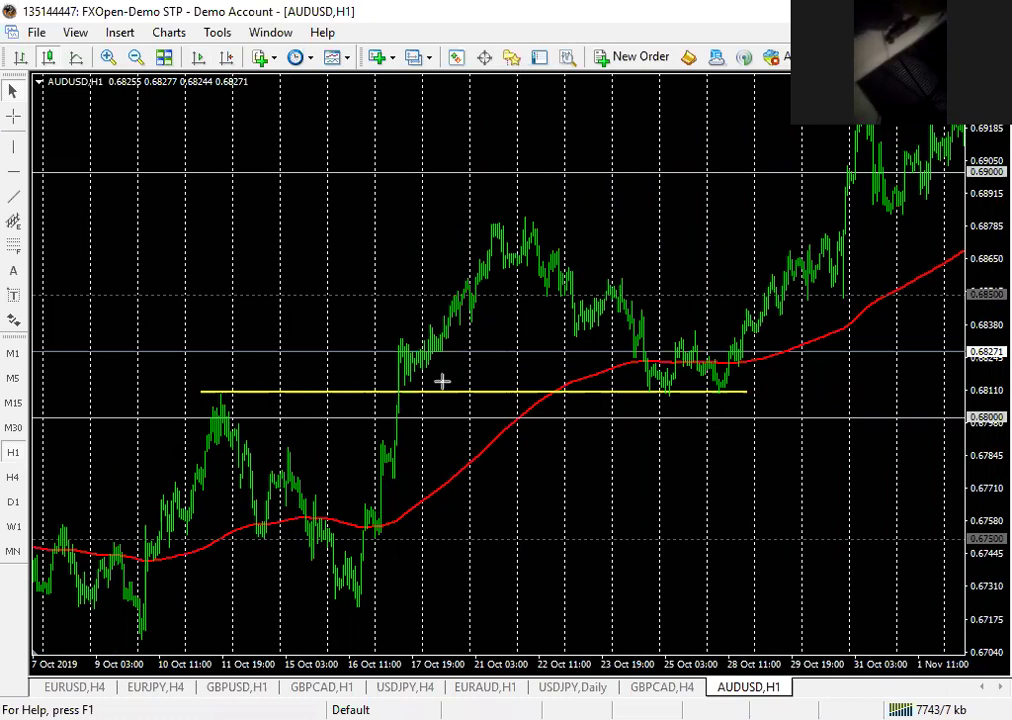
Step: Sketch red arrows from the 17 October breakout up to the 21 October high, down to the 25 October retest and up to the 31 October high
{"action": "left_click_drag", "start_coordinate": [399, 392], "coordinate": [415, 420]}
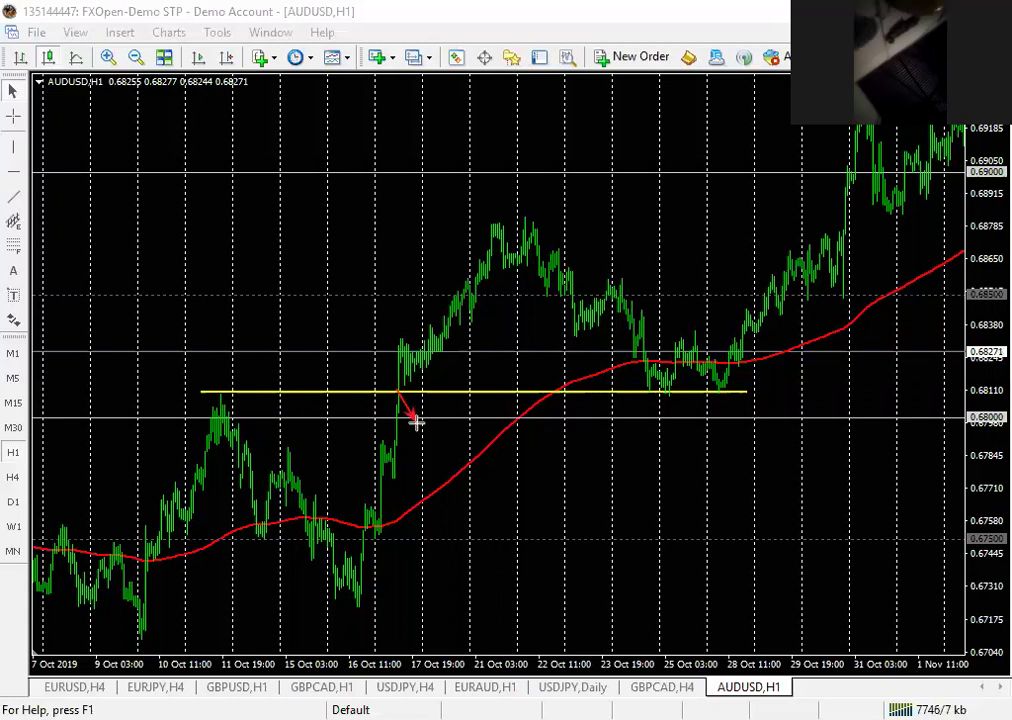
{"action": "left_click", "coordinate": [505, 226]}
{"action": "left_click", "coordinate": [668, 393]}
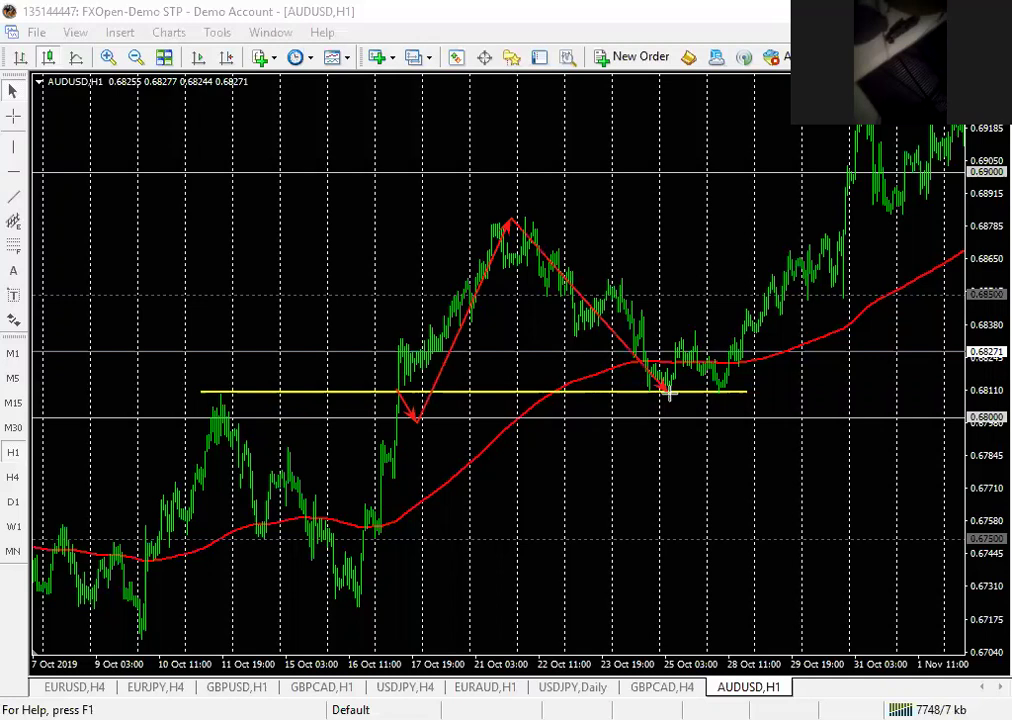
{"action": "left_click", "coordinate": [768, 226]}
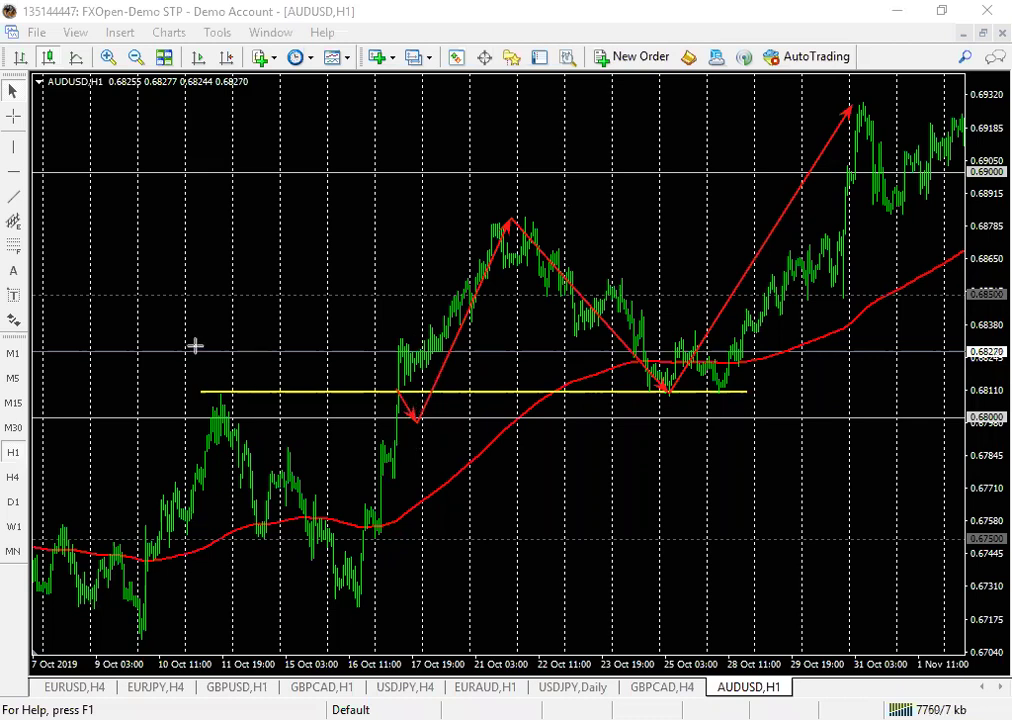
Step: Sketch arrows for the 11 October touch and a zigzag bouncing along the yellow line, and clear all the arrows
{"action": "left_click", "coordinate": [216, 393]}
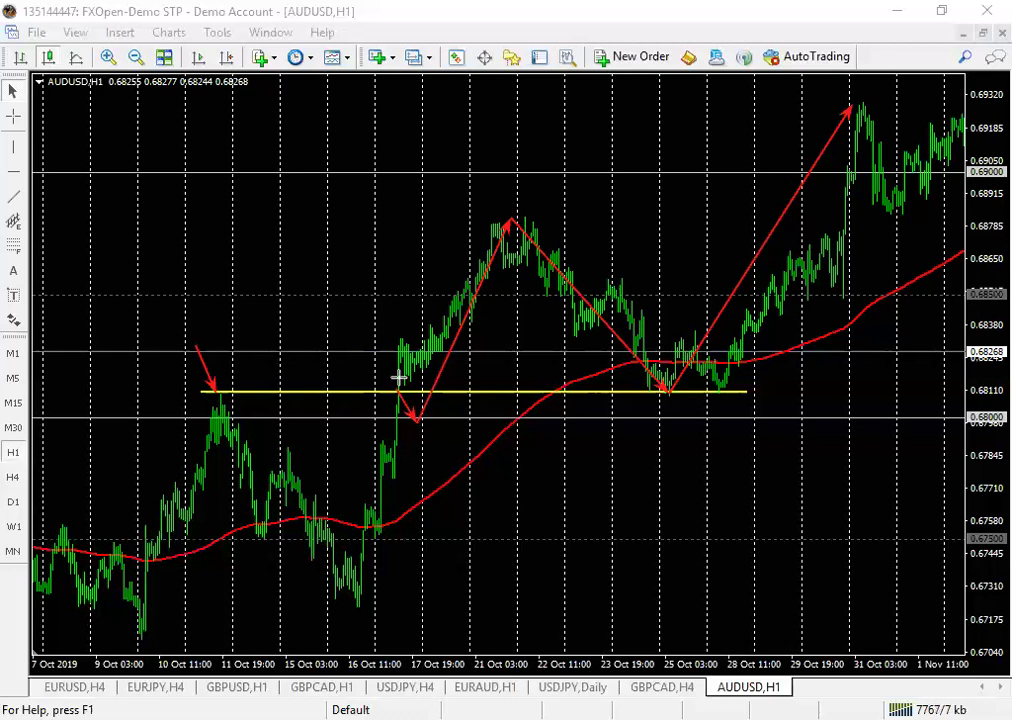
{"action": "left_click_drag", "start_coordinate": [460, 319], "coordinate": [496, 391]}
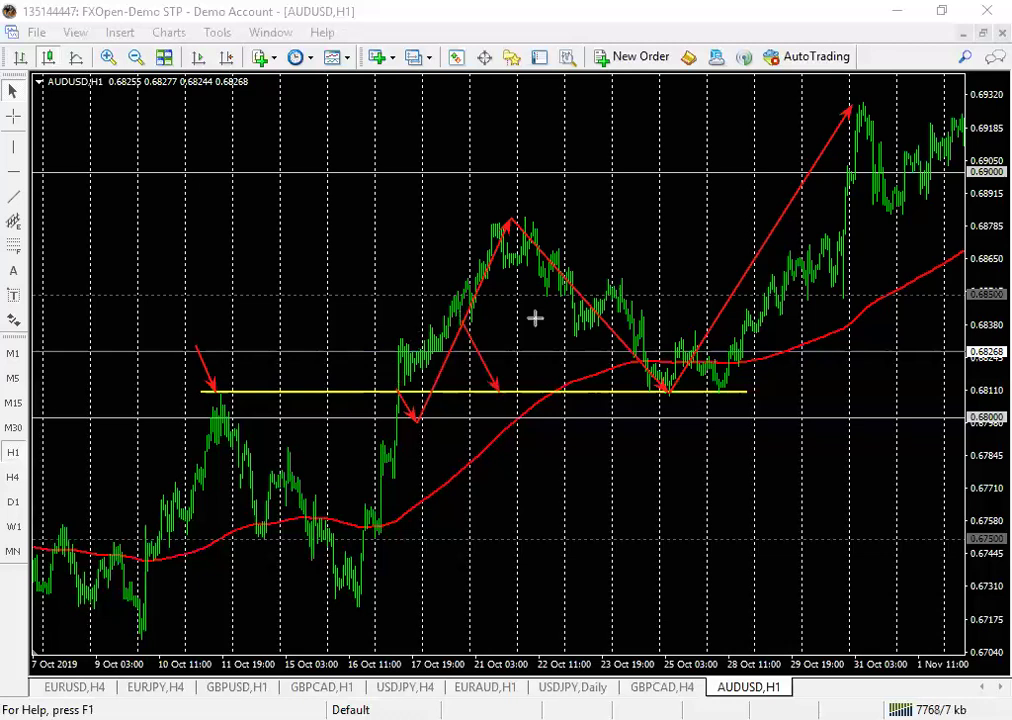
{"action": "mouse_move", "coordinate": [535, 318]}
{"action": "left_mouse_down"}
{"action": "mouse_move", "coordinate": [583, 402]}
{"action": "mouse_move", "coordinate": [610, 330]}
{"action": "mouse_move", "coordinate": [650, 399]}
{"action": "left_mouse_up"}
{"action": "left_click_drag", "start_coordinate": [668, 390], "coordinate": [750, 404]}
{"action": "left_click_drag", "start_coordinate": [750, 404], "coordinate": [762, 313]}
{"action": "left_click_drag", "start_coordinate": [790, 335], "coordinate": [829, 394]}
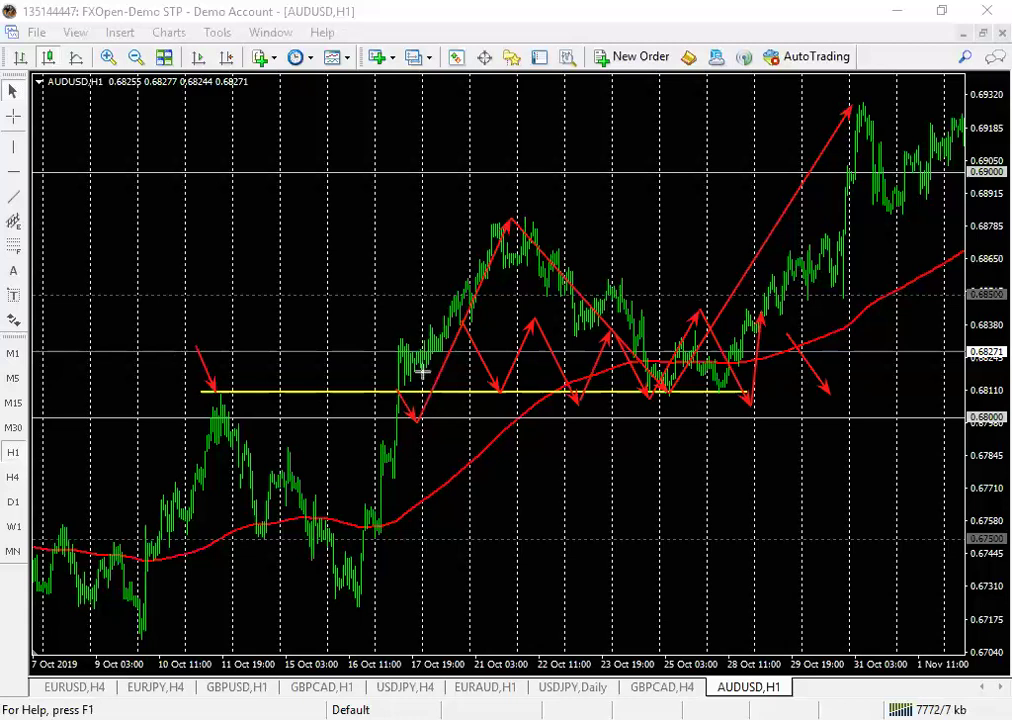
{"action": "key", "text": "e"}
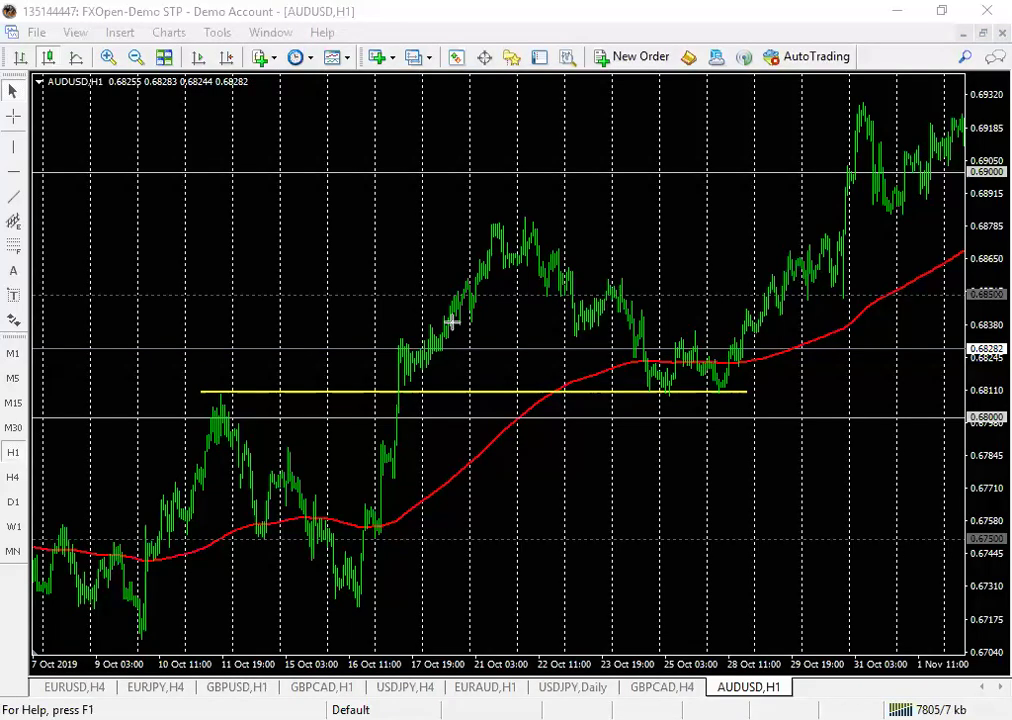
Step: Trace the H1 sequence from the 11 October high through the 17 October breakout and 21 October peak to the 24–25 October retest
{"action": "left_click", "coordinate": [229, 391]}
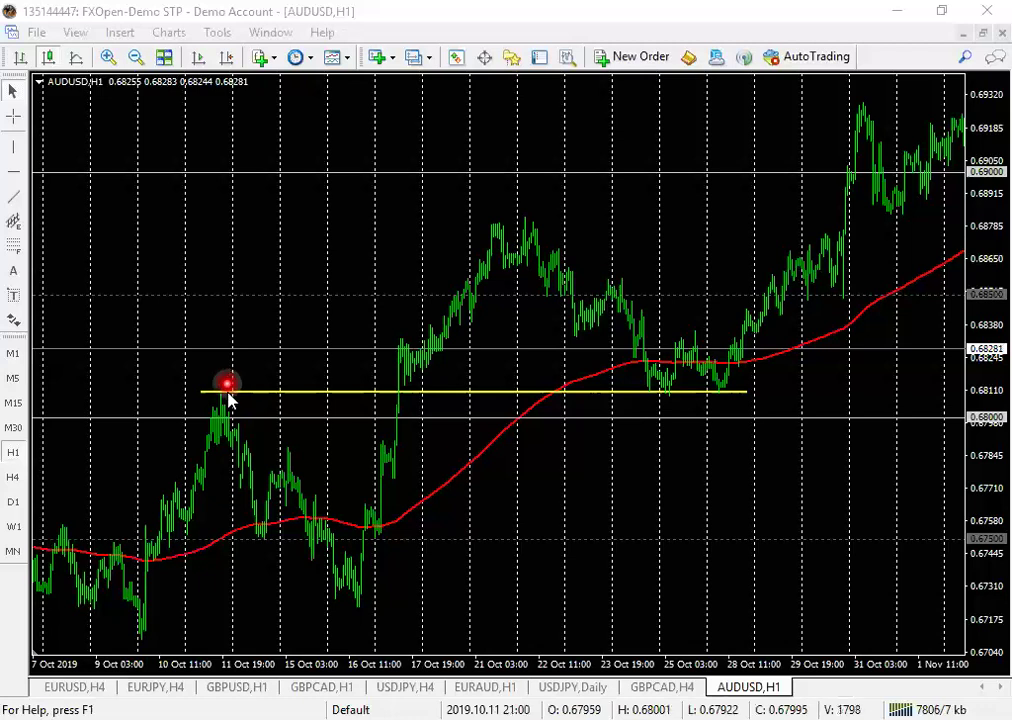
{"action": "left_click", "coordinate": [228, 392]}
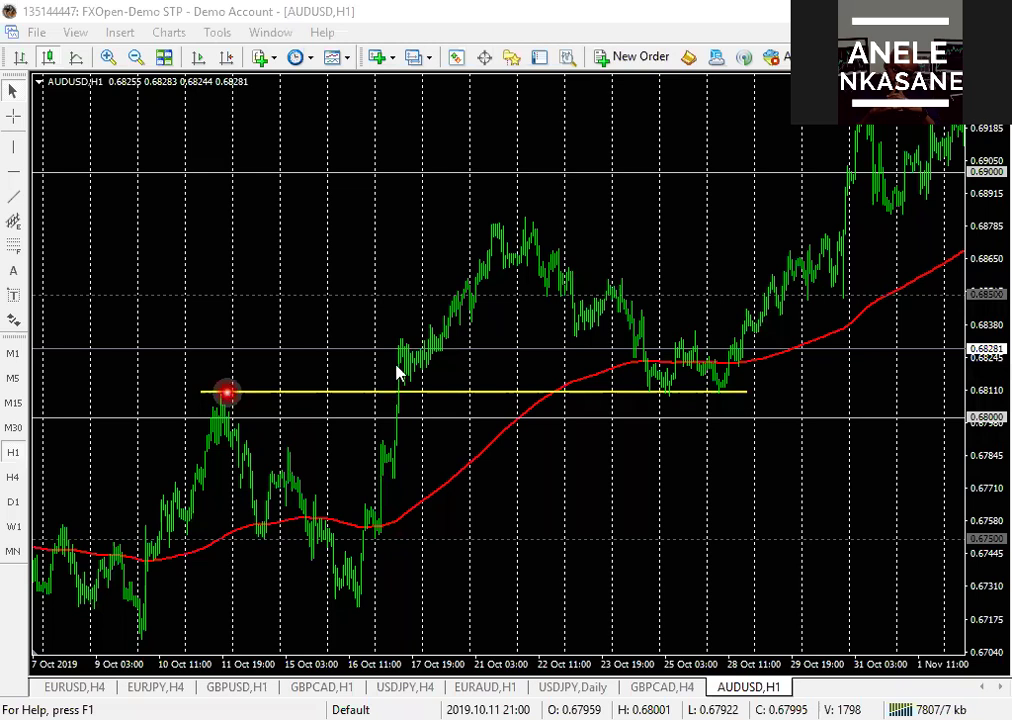
{"action": "left_click", "coordinate": [357, 377]}
{"action": "left_click", "coordinate": [420, 322]}
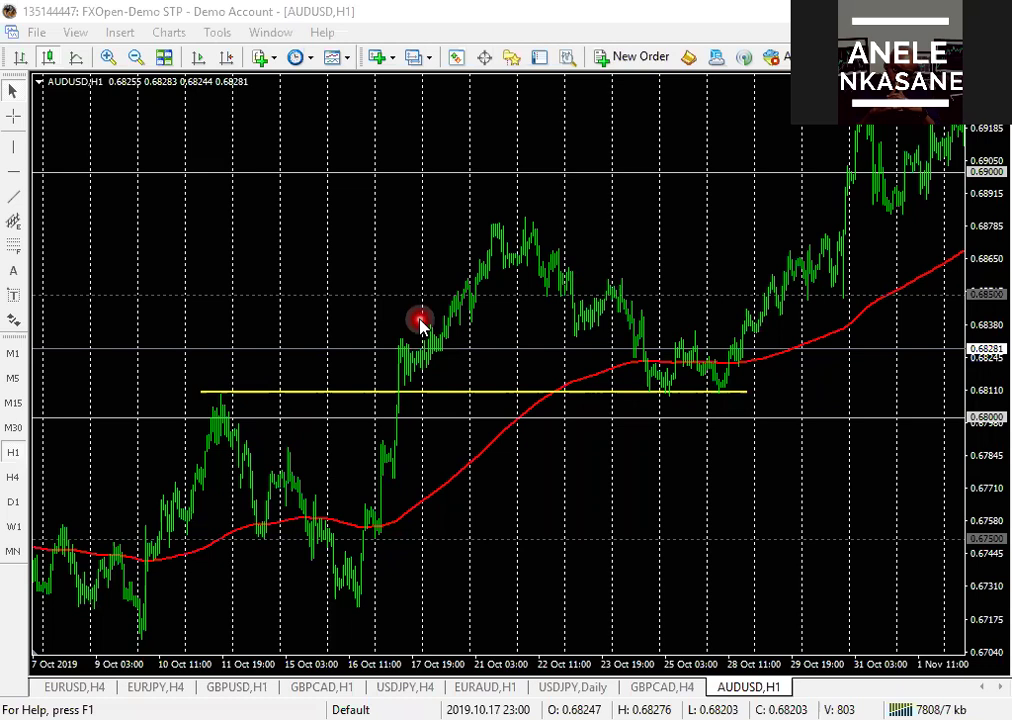
{"action": "left_click", "coordinate": [511, 204]}
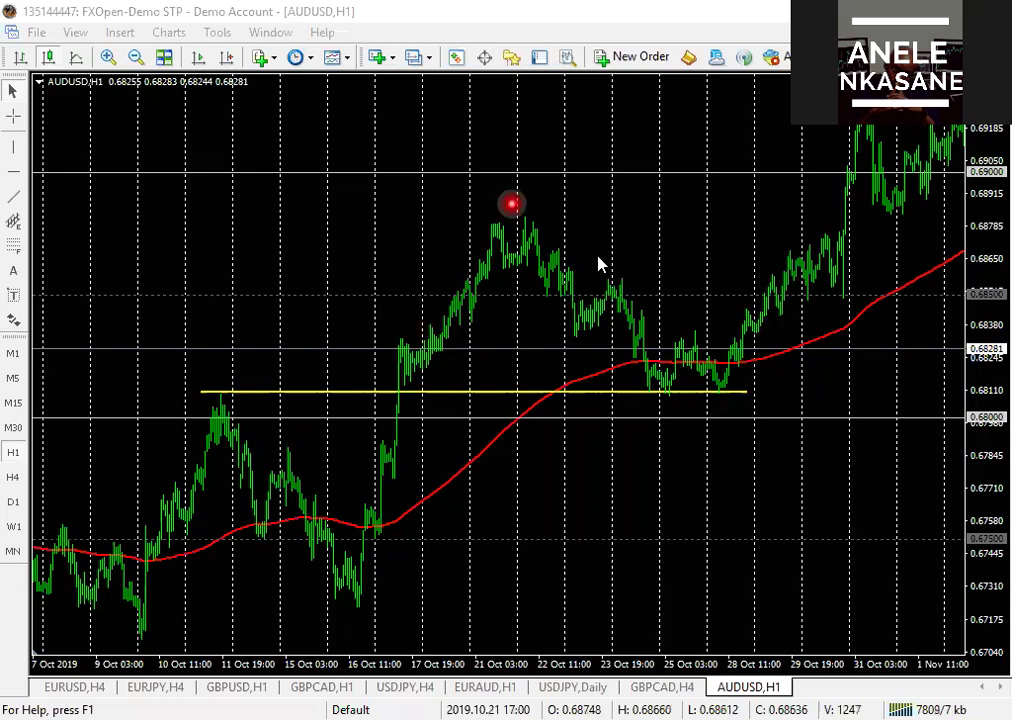
{"action": "left_click", "coordinate": [636, 348]}
{"action": "left_click", "coordinate": [664, 384]}
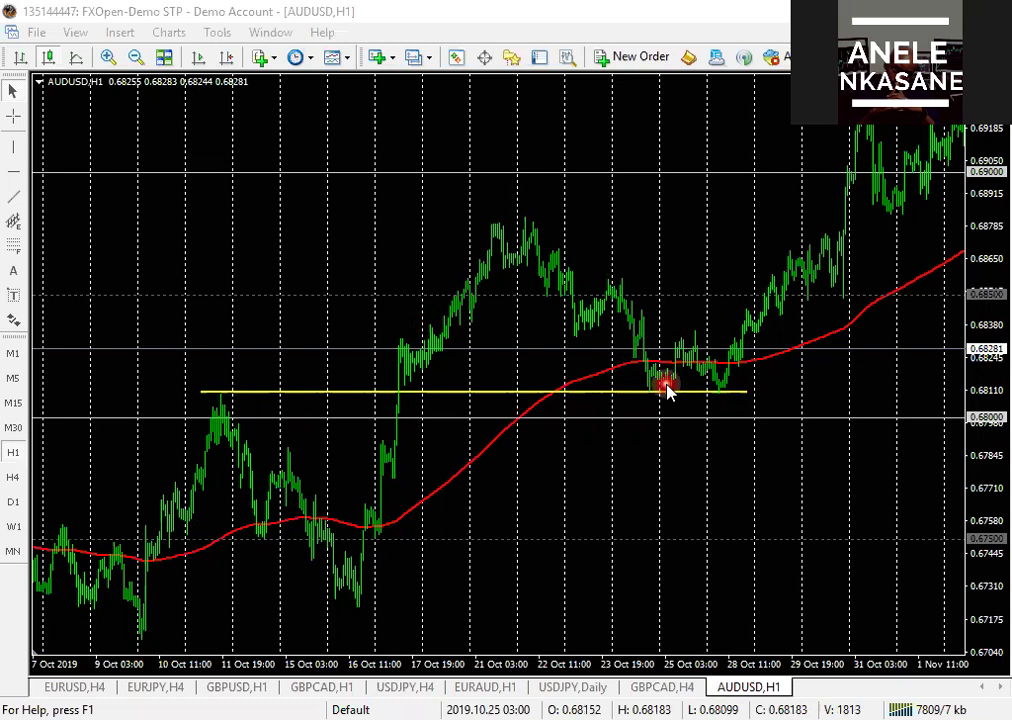
{"action": "left_click", "coordinate": [492, 258]}
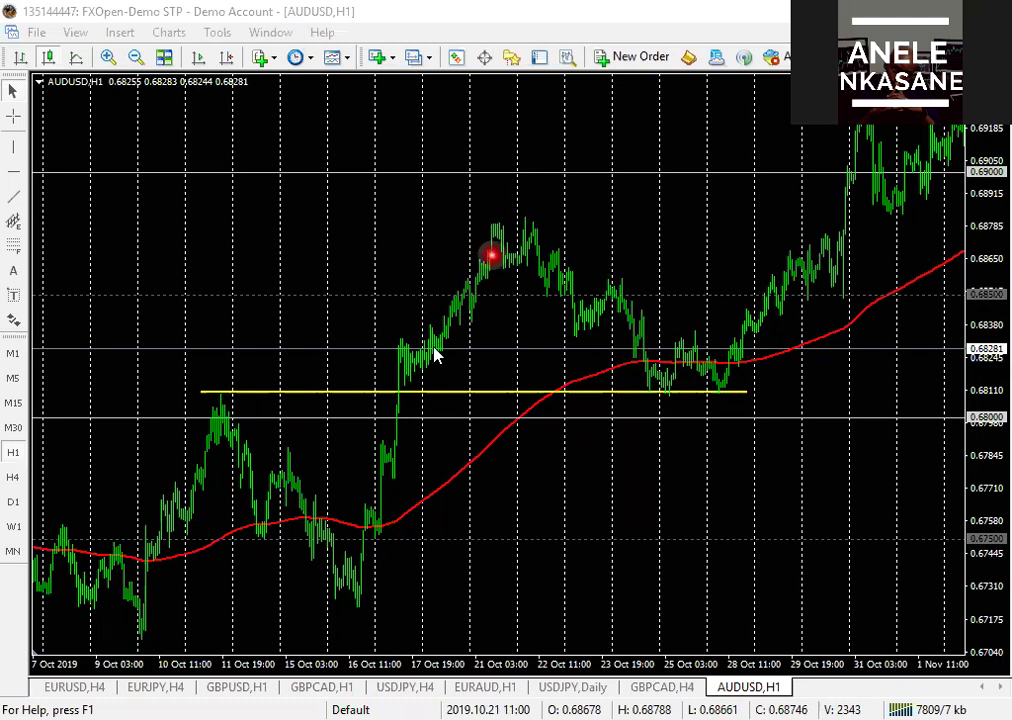
{"action": "left_click", "coordinate": [659, 370]}
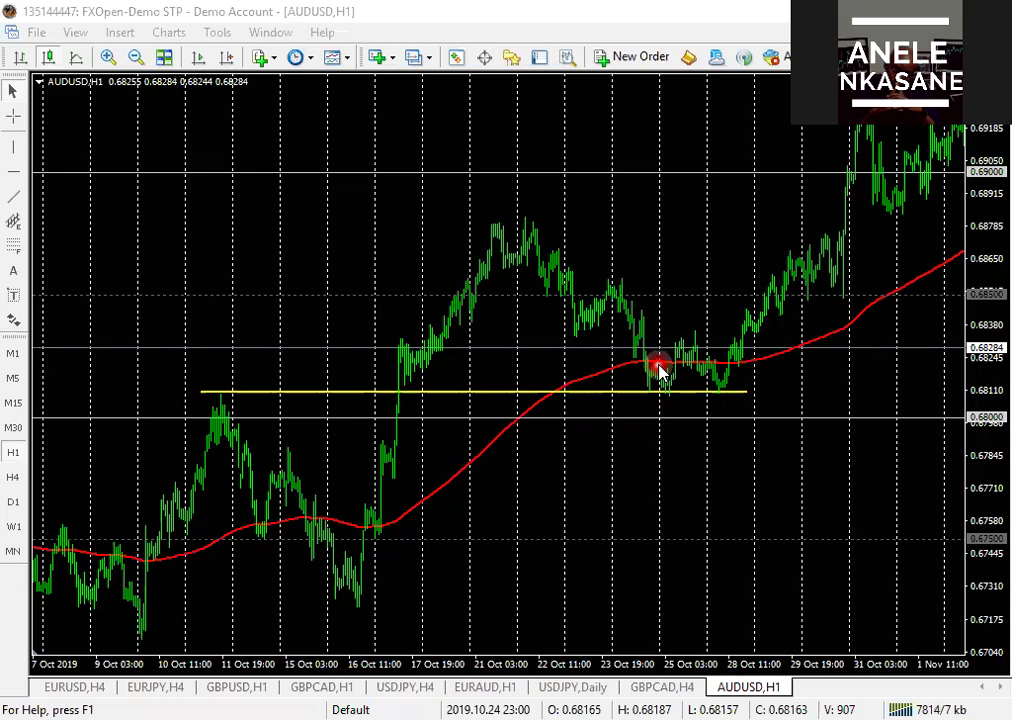
Step: Enlarge the H1 candles and examine the 24–25 October wicks and bodies at the yellow line
{"action": "left_click", "coordinate": [175, 268]}
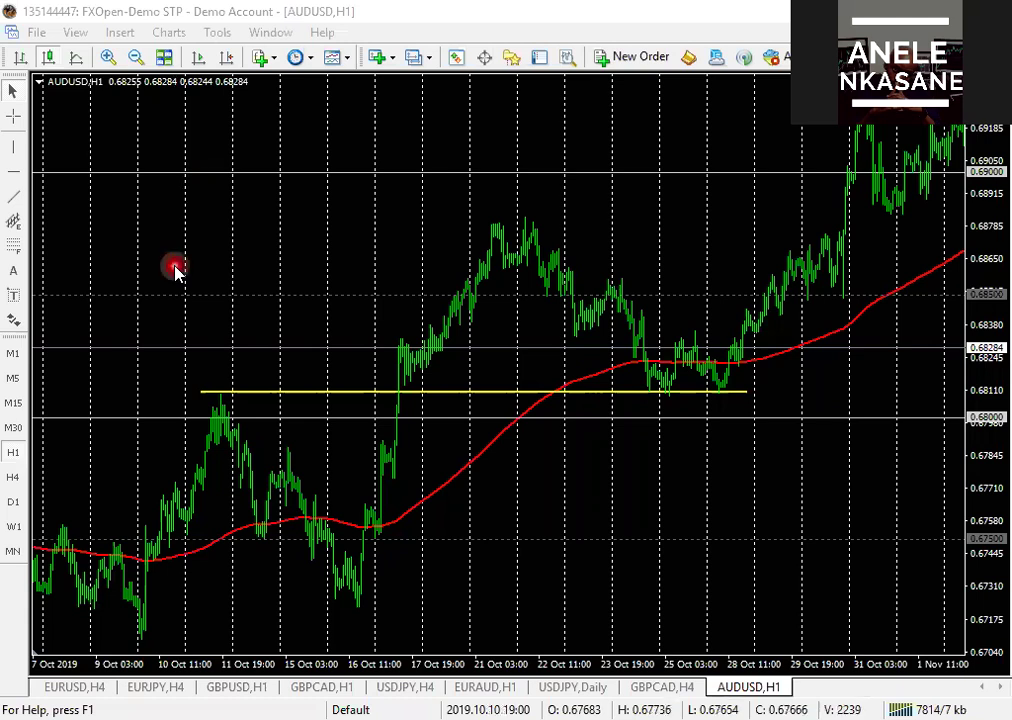
{"action": "left_click", "coordinate": [255, 266]}
{"action": "key", "text": "plus"}
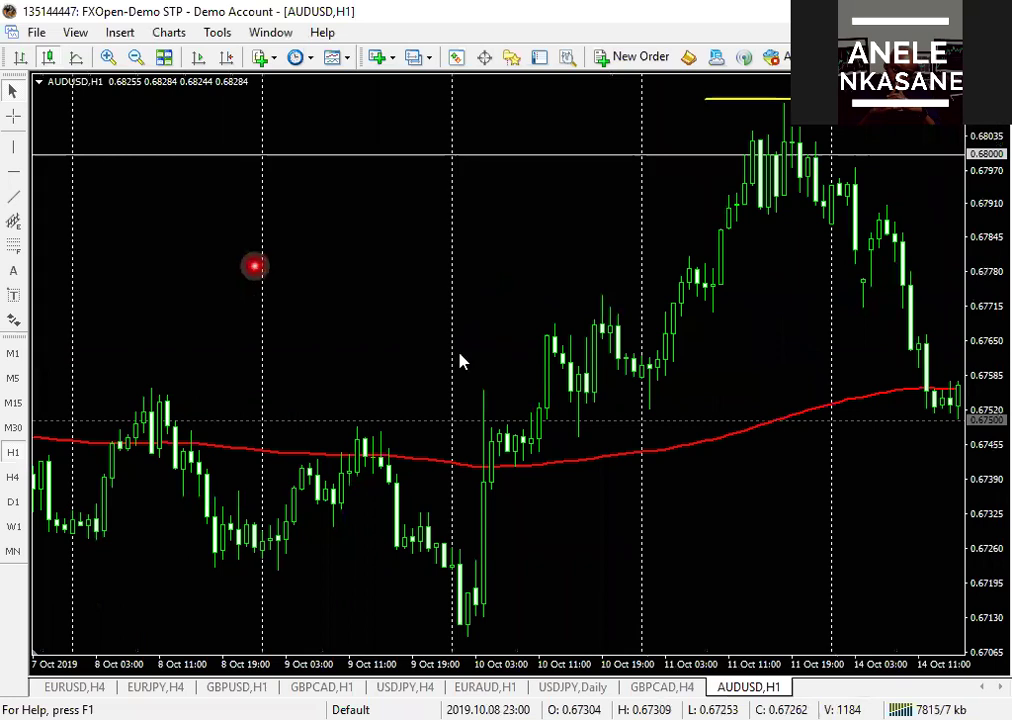
{"action": "left_click_drag", "start_coordinate": [459, 351], "coordinate": [5, 360]}
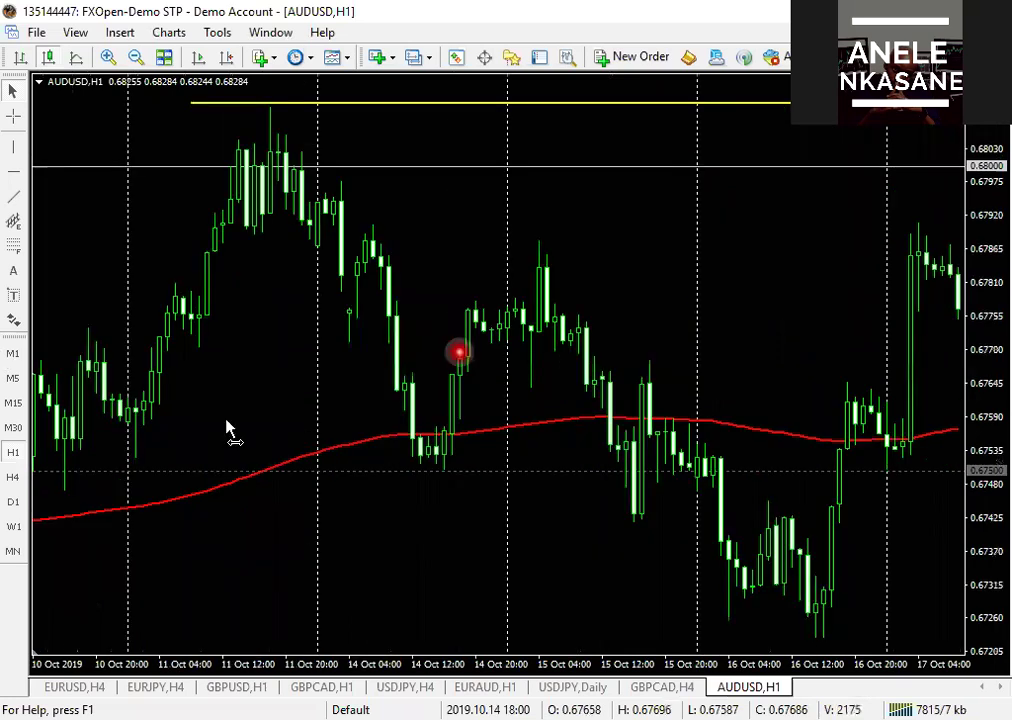
{"action": "left_click_drag", "start_coordinate": [585, 485], "coordinate": [66, 462]}
{"action": "left_click_drag", "start_coordinate": [374, 617], "coordinate": [323, 618]}
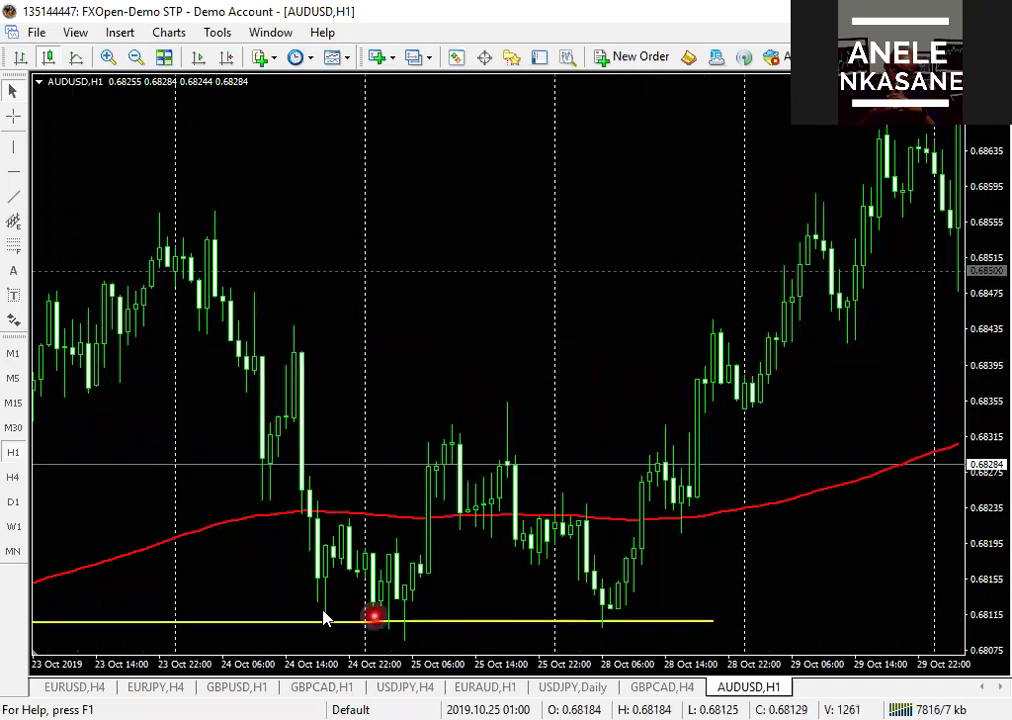
{"action": "left_click", "coordinate": [403, 583]}
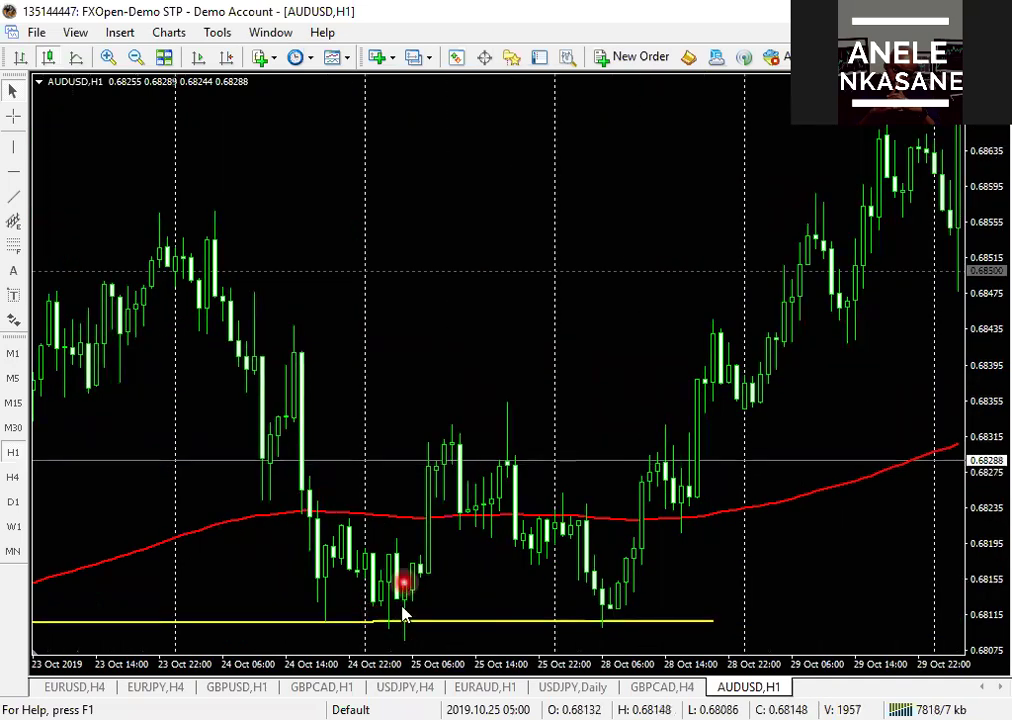
{"action": "left_click", "coordinate": [401, 629]}
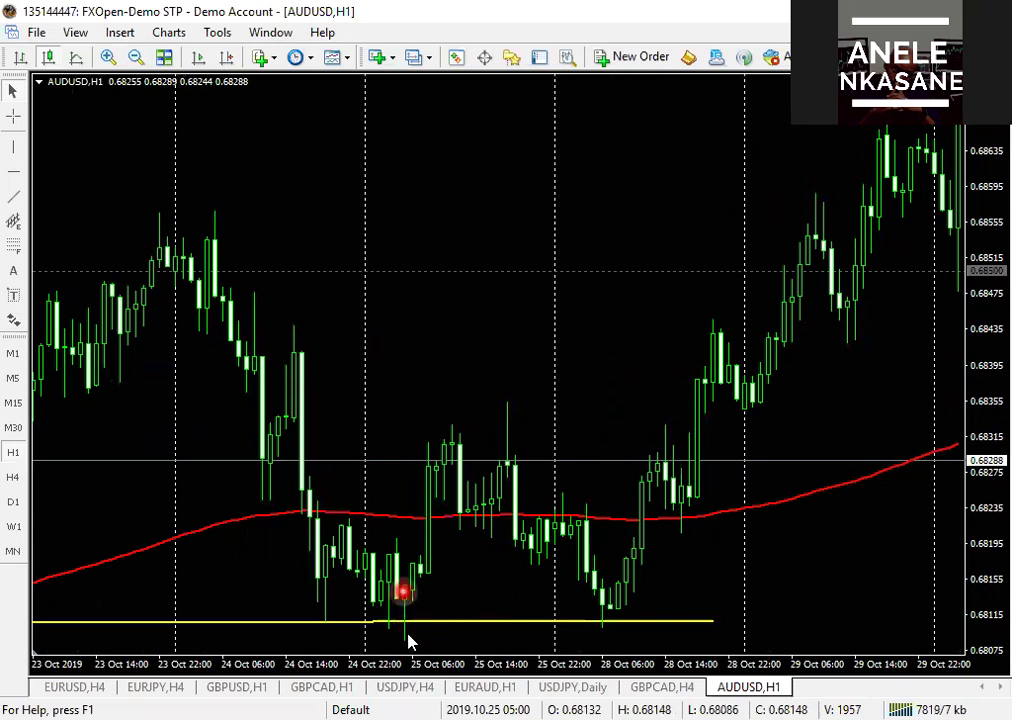
{"action": "left_click", "coordinate": [408, 593]}
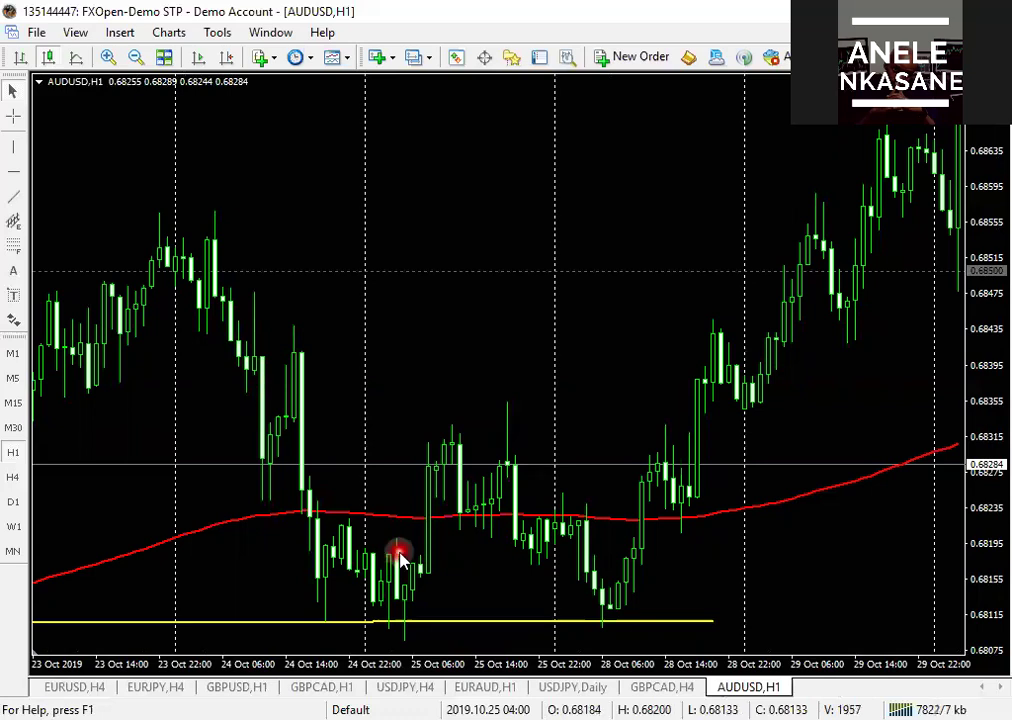
Step: Switch the chart to H4 and inspect the 24 October 16:00 candle where it meets the yellow line
{"action": "left_click", "coordinate": [14, 477]}
{"action": "left_click", "coordinate": [185, 374]}
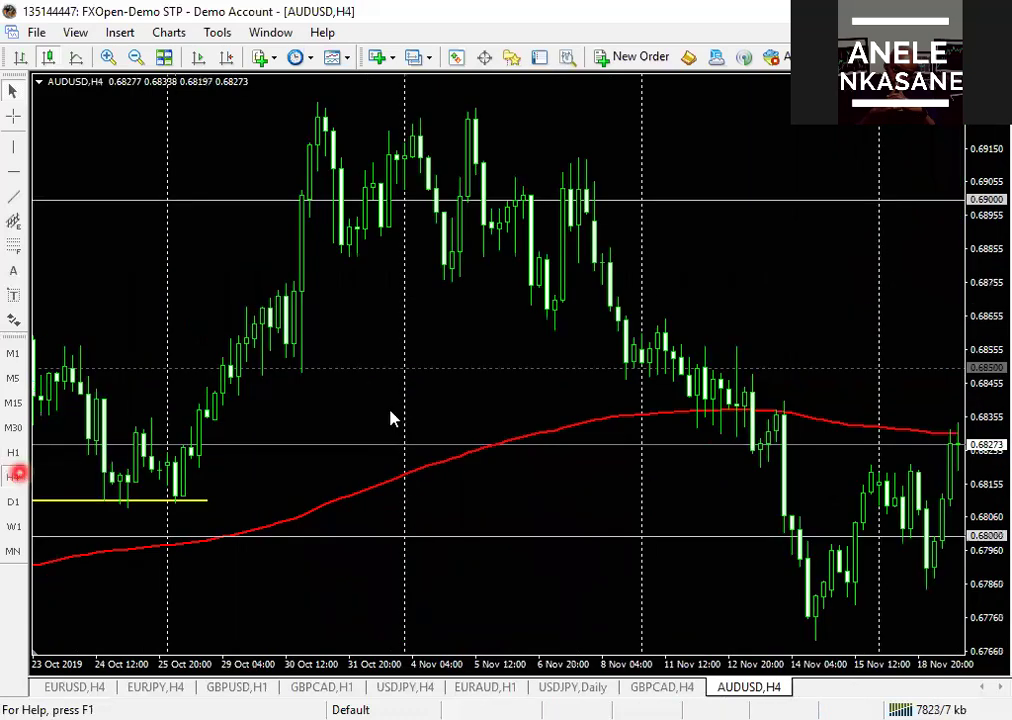
{"action": "left_click_drag", "start_coordinate": [493, 405], "coordinate": [497, 402]}
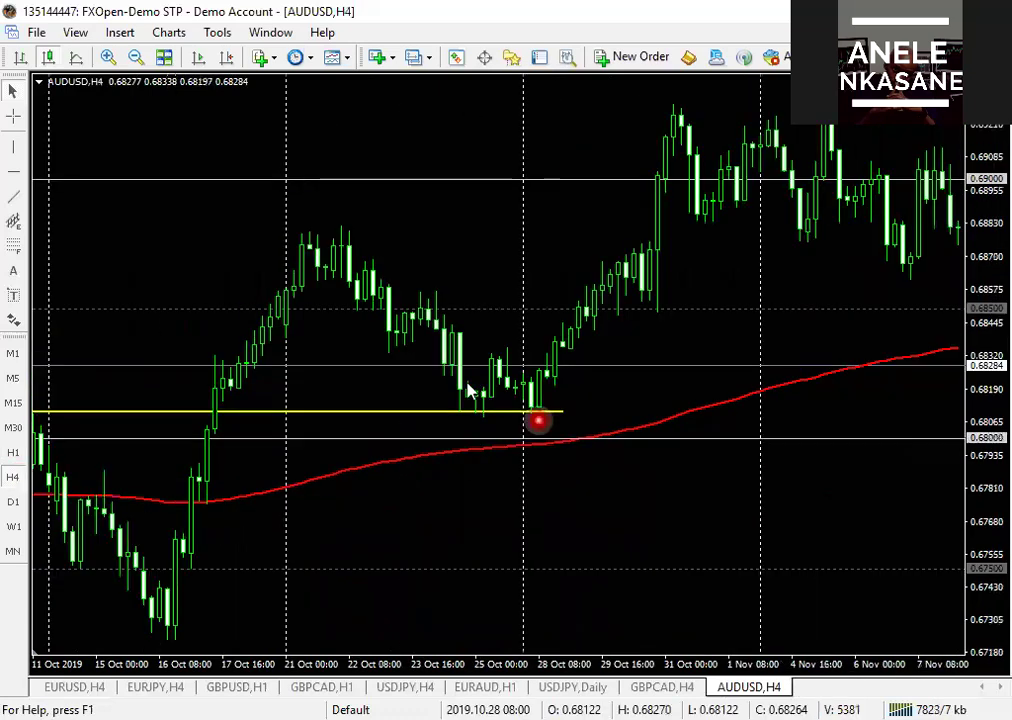
{"action": "left_click", "coordinate": [465, 405]}
{"action": "left_click", "coordinate": [463, 409]}
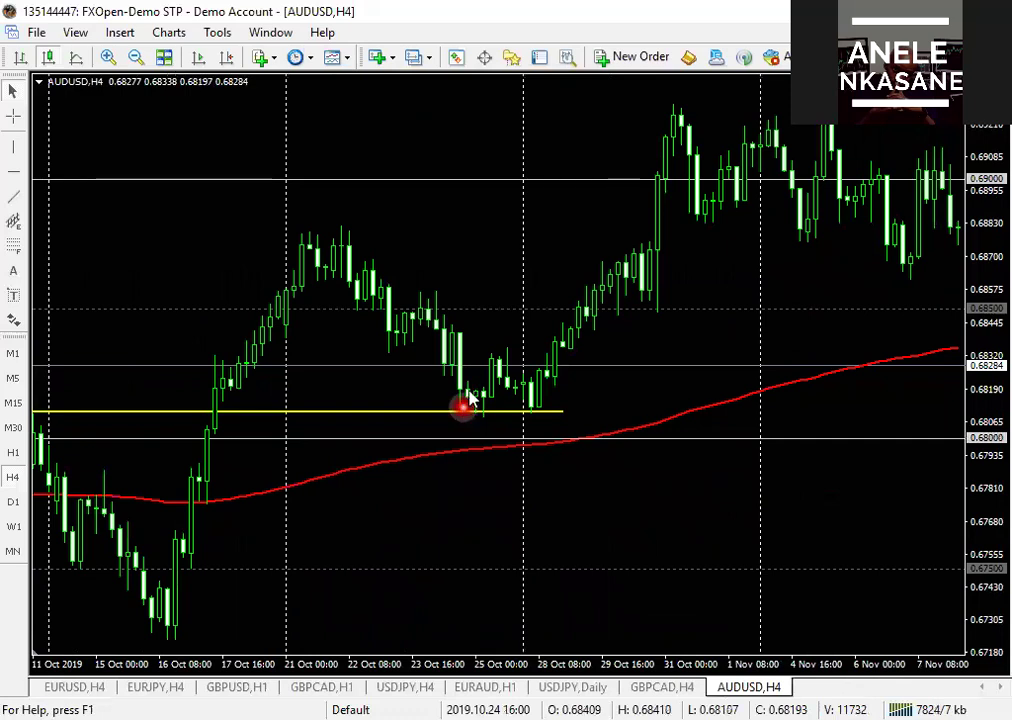
{"action": "left_click", "coordinate": [468, 391]}
{"action": "left_click", "coordinate": [172, 342]}
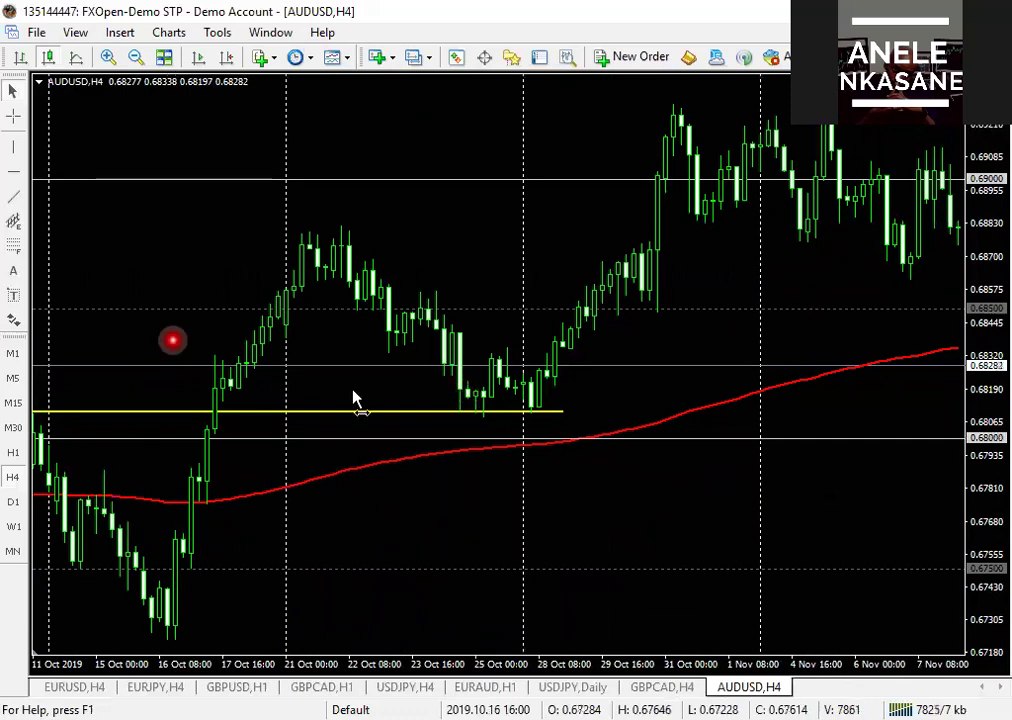
Step: Bring the full yellow line from 11 October into view on H4 and check the 25 October candles at the retest
{"action": "left_click_drag", "start_coordinate": [233, 395], "coordinate": [409, 397]}
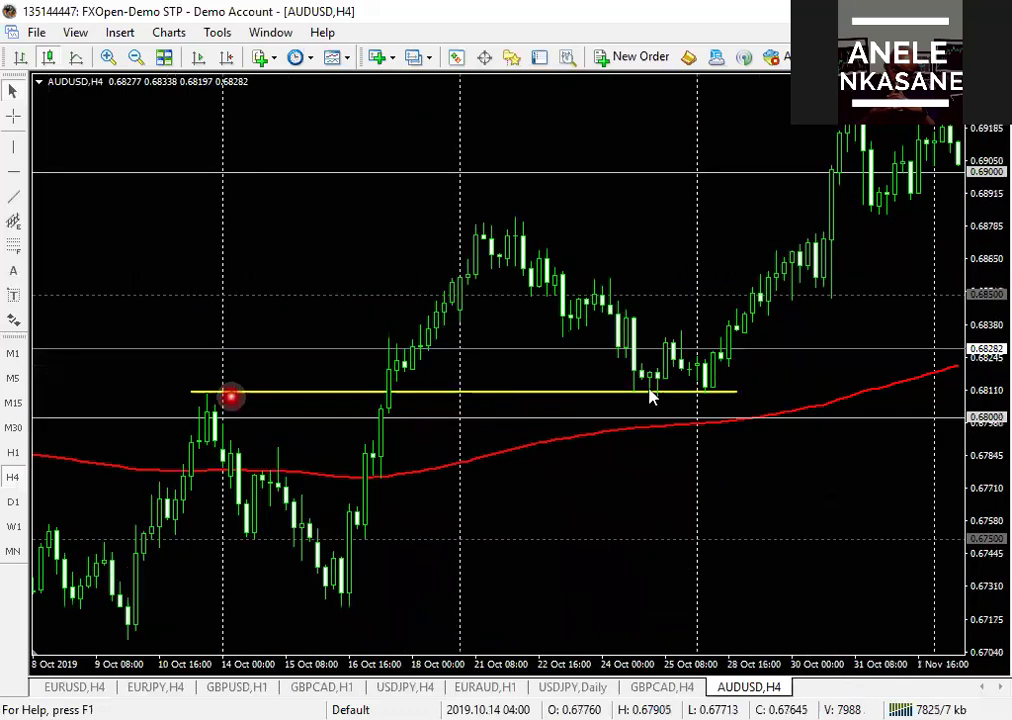
{"action": "left_click", "coordinate": [512, 393]}
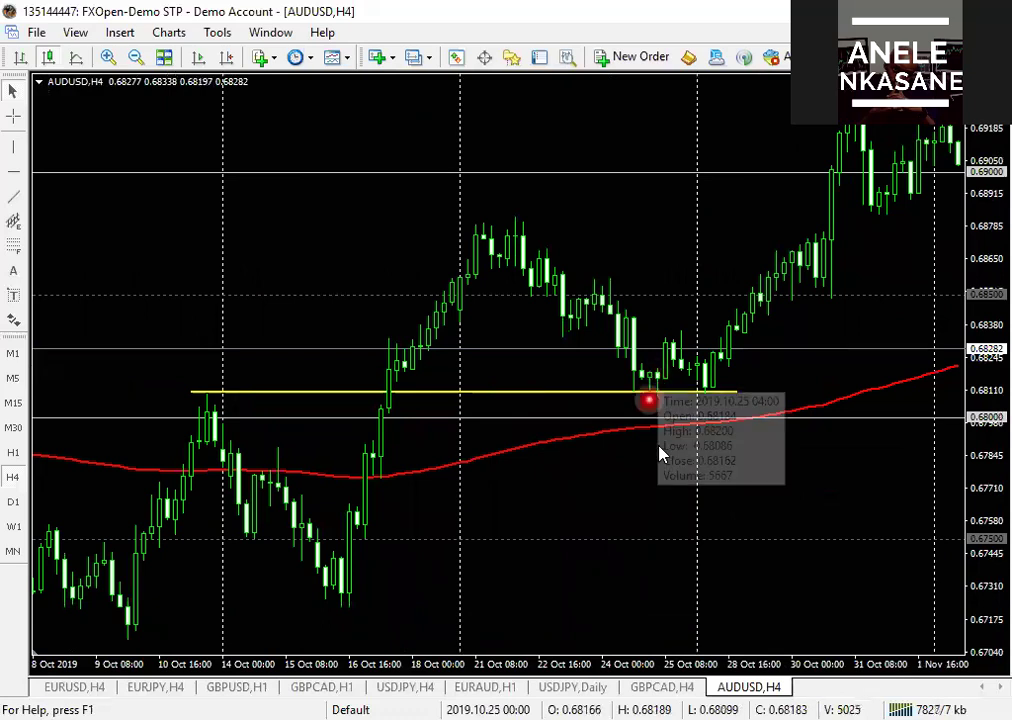
{"action": "left_click", "coordinate": [658, 409]}
{"action": "left_click", "coordinate": [682, 396]}
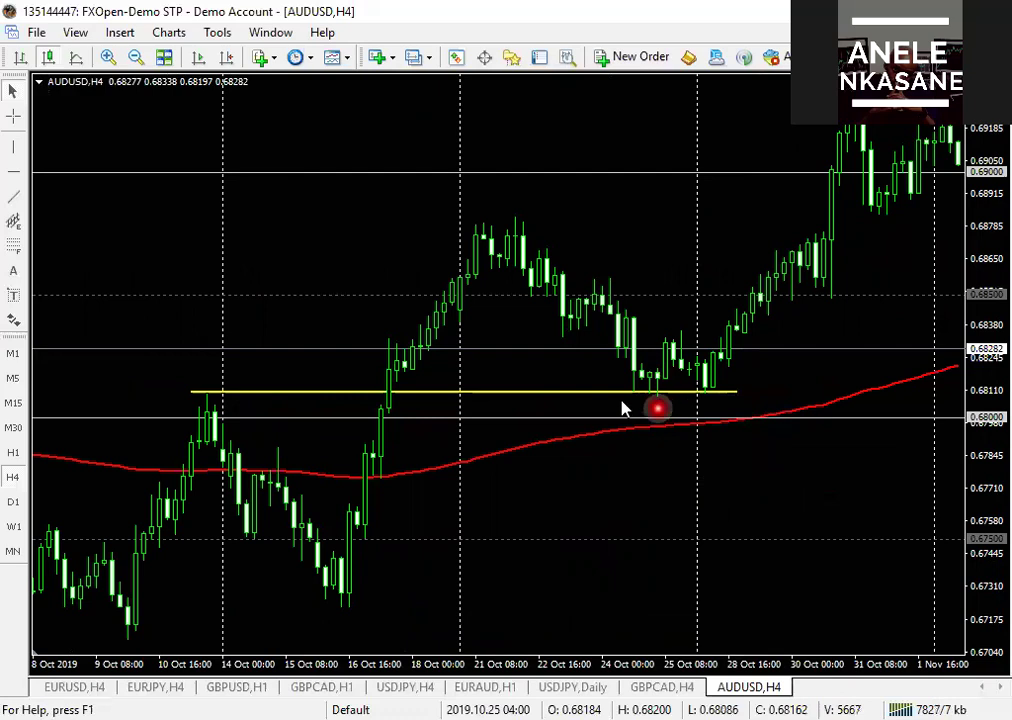
Step: Examine the 25 October H4 candles at the yellow line and their distance from the 200-period moving average
{"action": "left_click", "coordinate": [164, 355]}
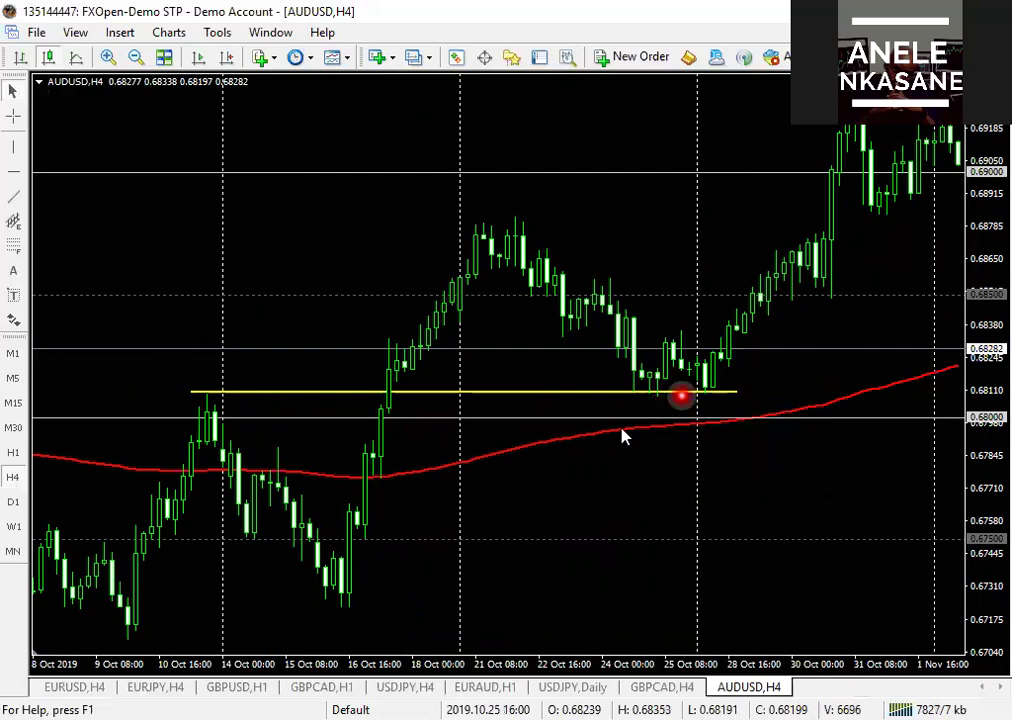
{"action": "left_click", "coordinate": [702, 400]}
{"action": "left_click", "coordinate": [668, 355]}
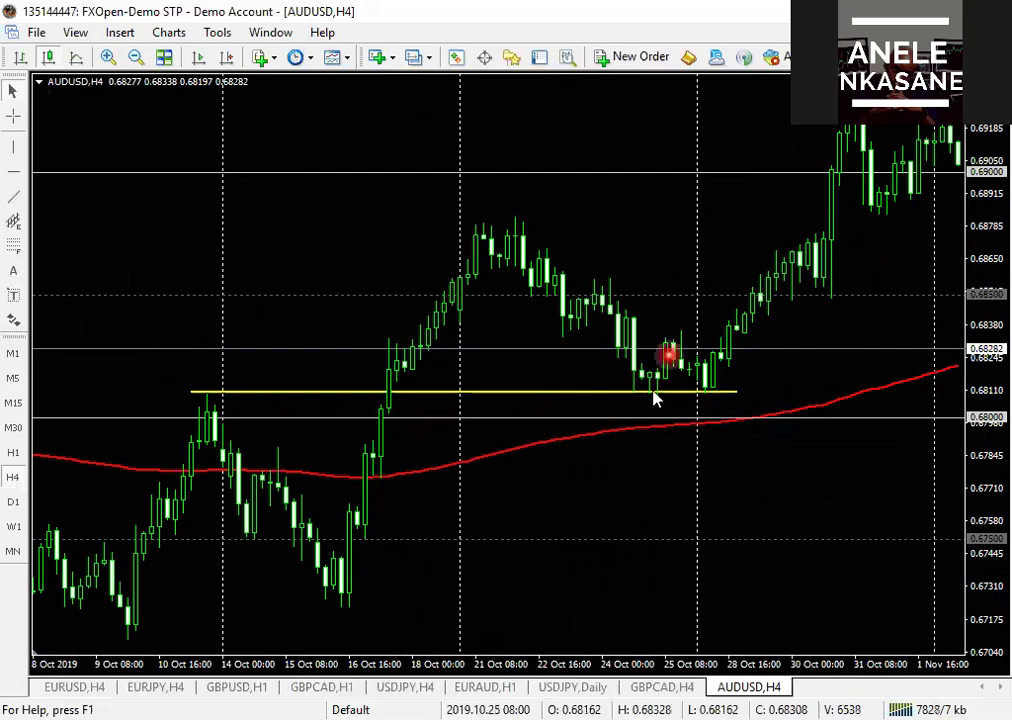
{"action": "left_click", "coordinate": [653, 391]}
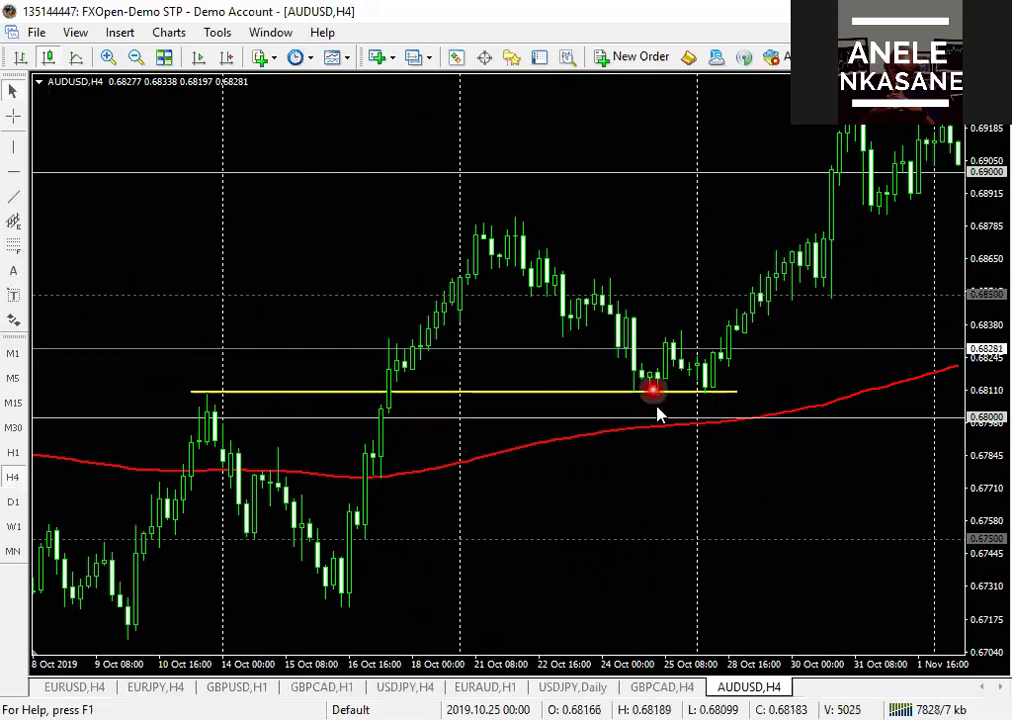
{"action": "left_click", "coordinate": [620, 430]}
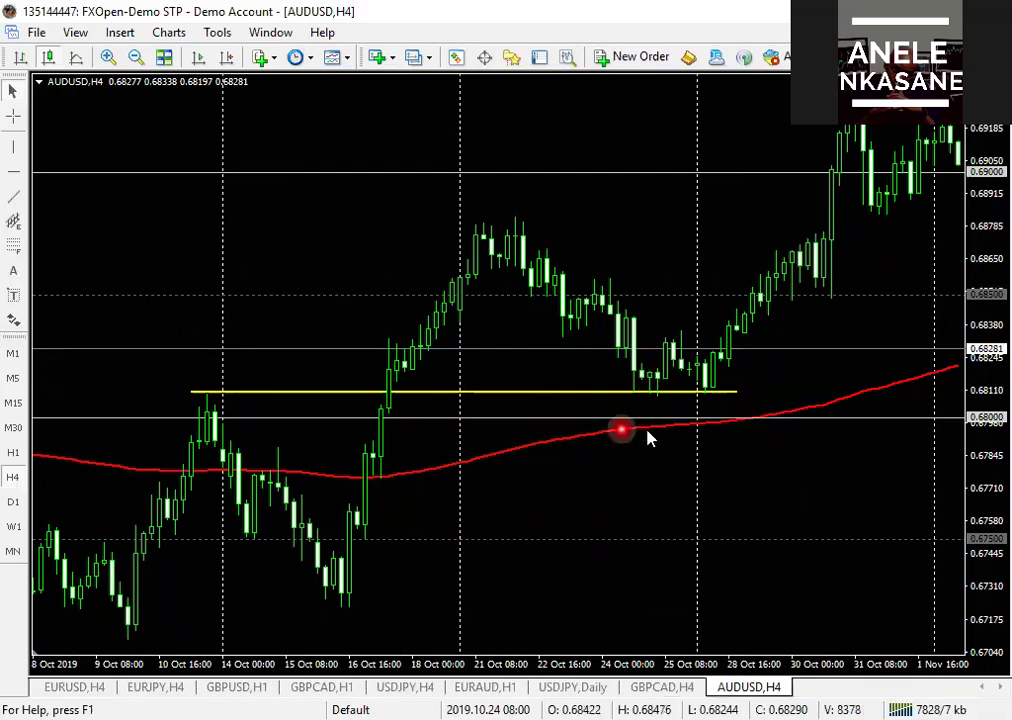
{"action": "left_click", "coordinate": [648, 432]}
{"action": "left_click", "coordinate": [656, 432]}
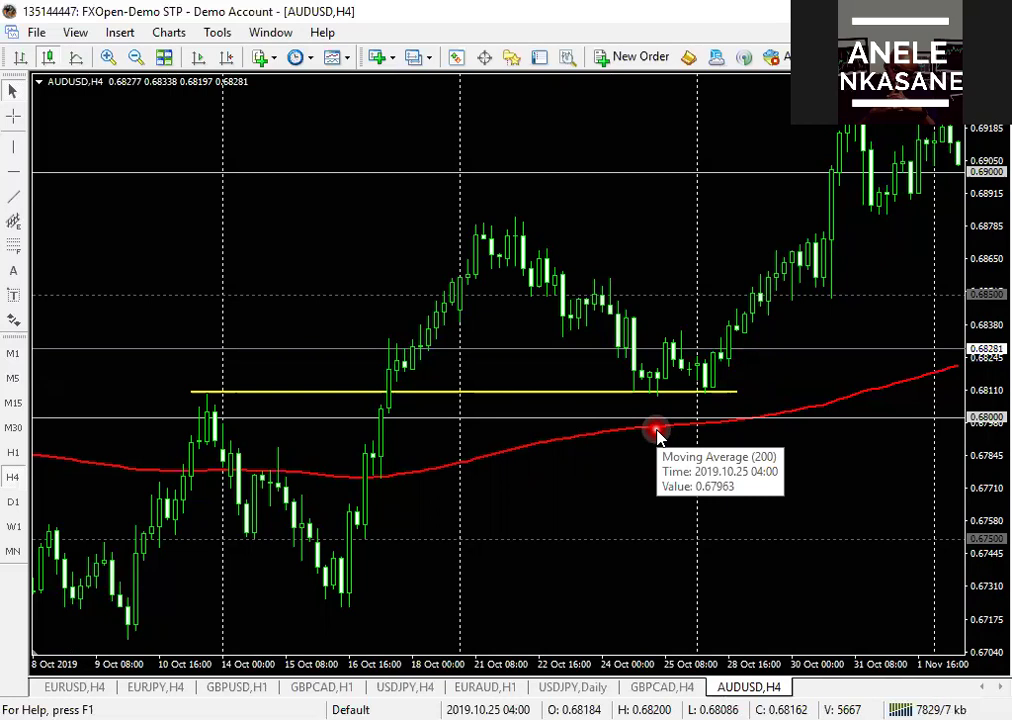
Step: Compare the 11 October high with the 25 October candles retesting the same yellow line
{"action": "left_click", "coordinate": [193, 416]}
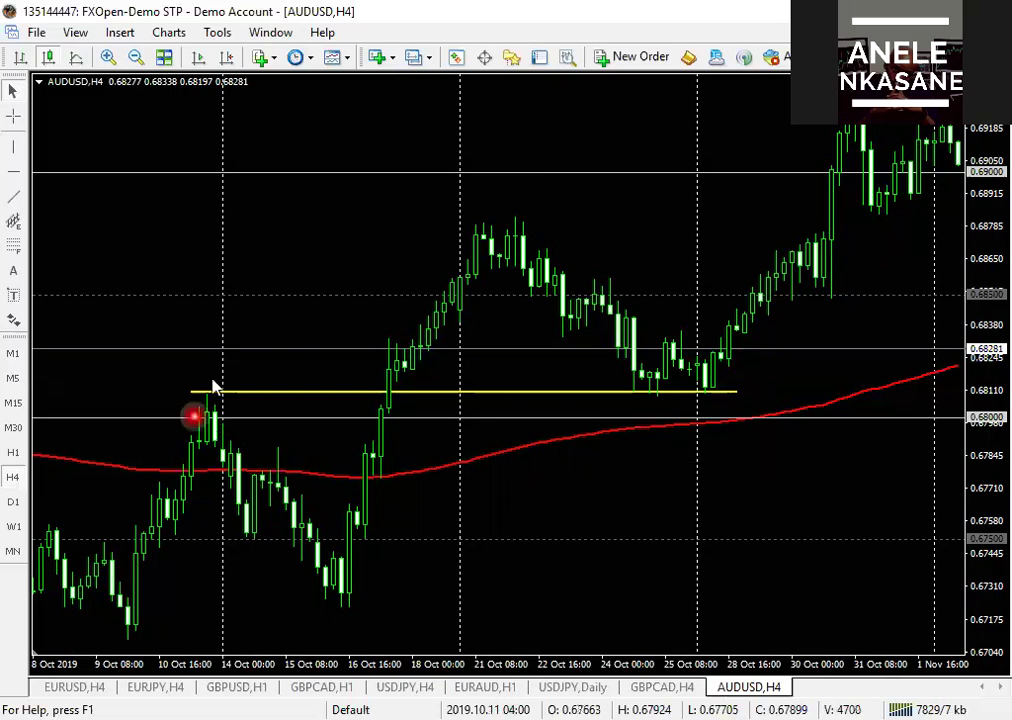
{"action": "left_click", "coordinate": [212, 380]}
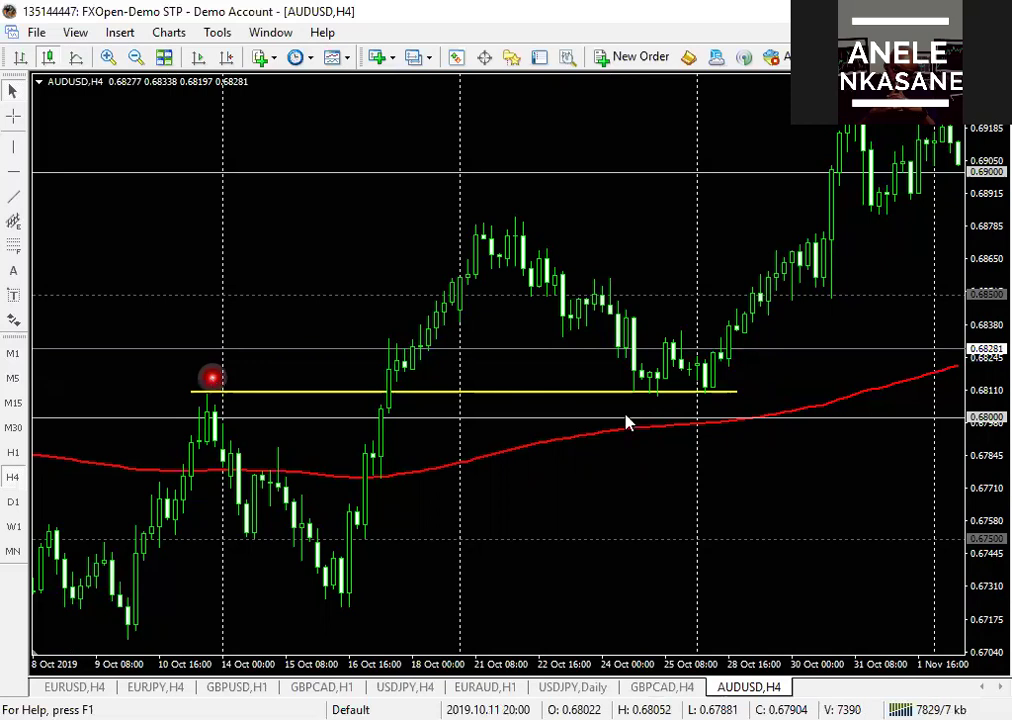
{"action": "left_click", "coordinate": [638, 376]}
{"action": "left_click", "coordinate": [674, 392]}
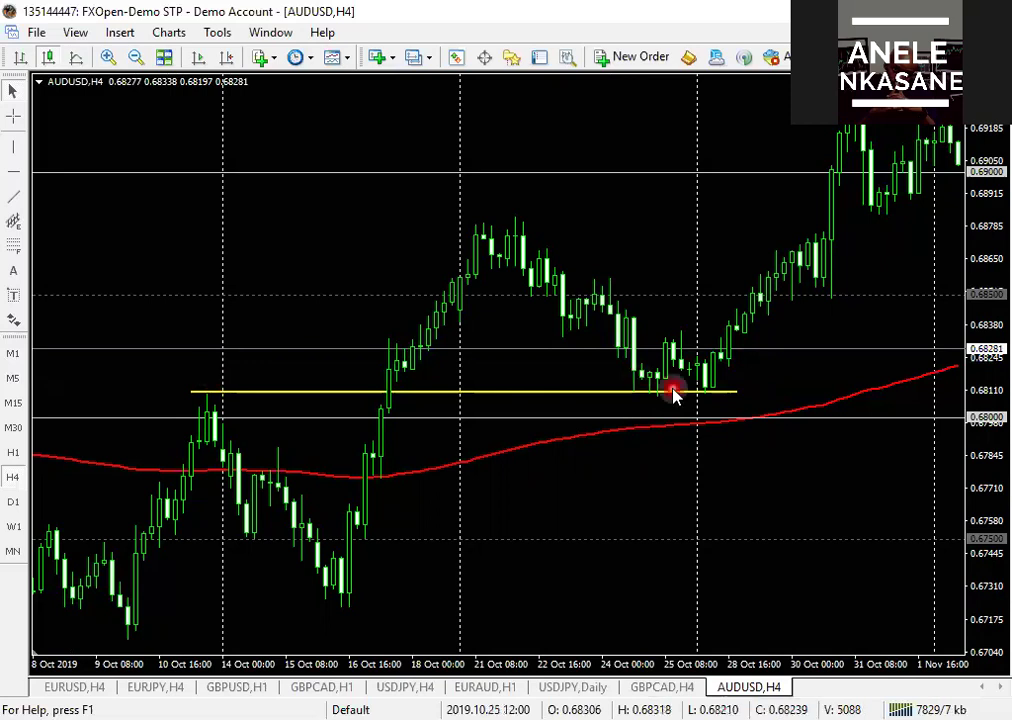
{"action": "left_click", "coordinate": [648, 374]}
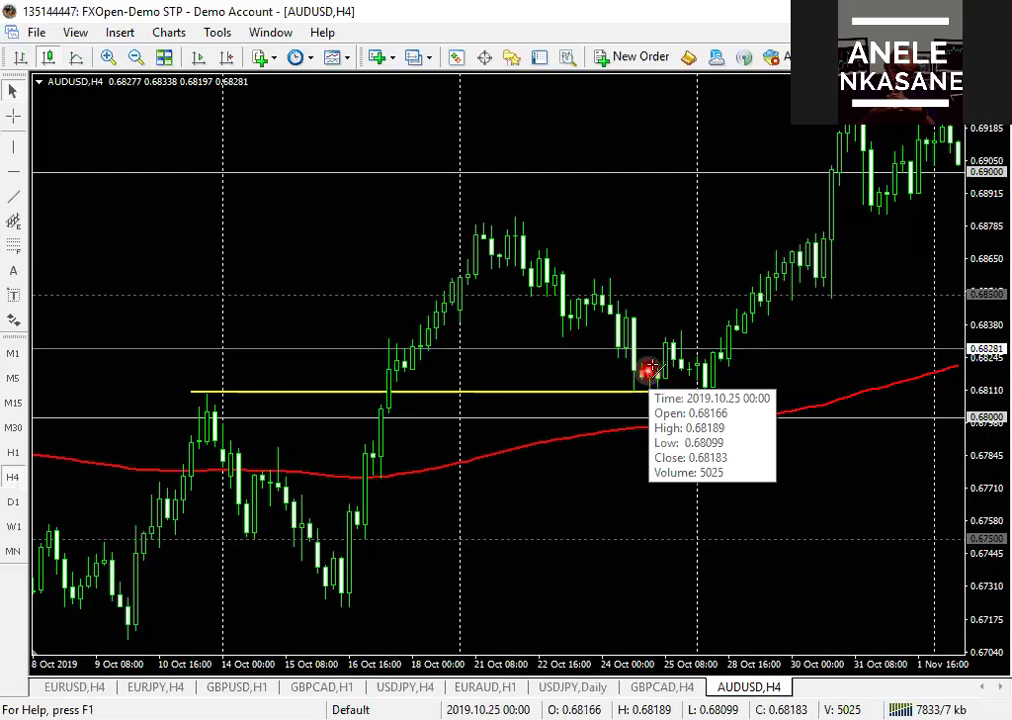
Step: Draw a near-horizontal trendline at about 0.6722 from the 16 October low to 29 October 16:00
{"action": "left_click", "coordinate": [447, 351]}
{"action": "left_click", "coordinate": [652, 365]}
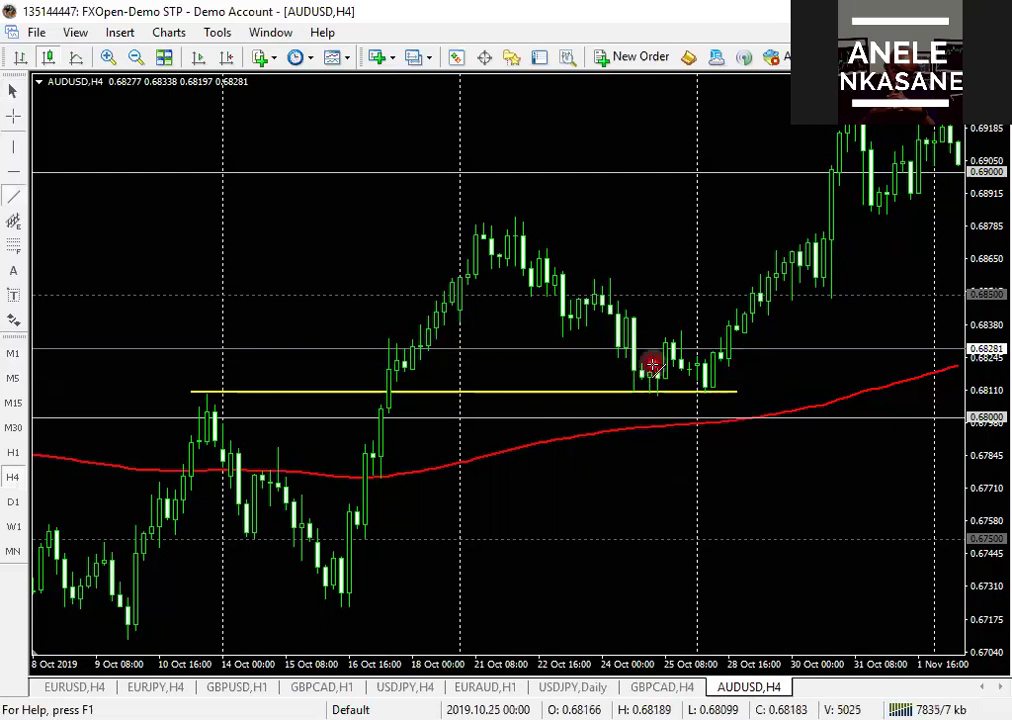
{"action": "left_click", "coordinate": [375, 594]}
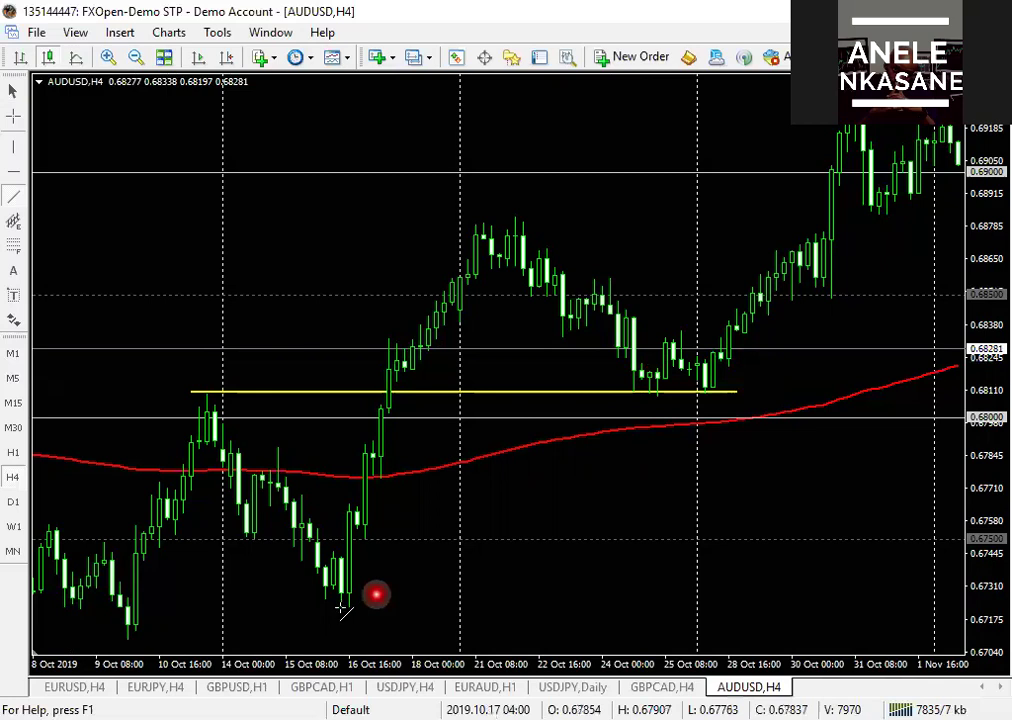
{"action": "left_click", "coordinate": [339, 607]}
{"action": "left_click", "coordinate": [685, 607]}
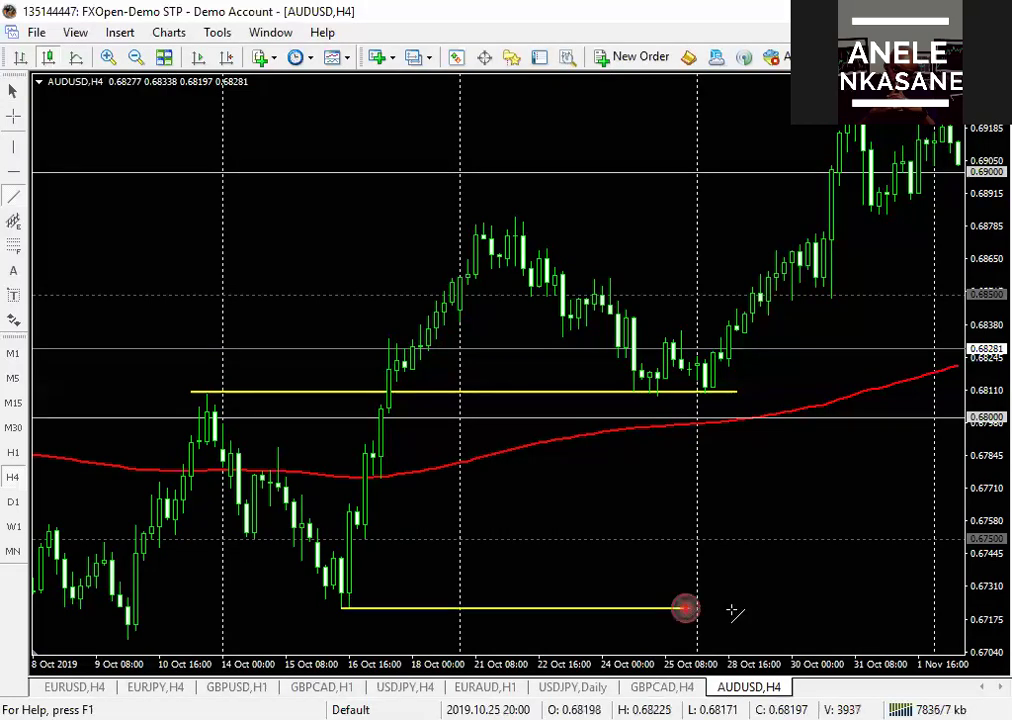
{"action": "left_click", "coordinate": [772, 607]}
{"action": "left_click_drag", "start_coordinate": [774, 607], "coordinate": [779, 607]}
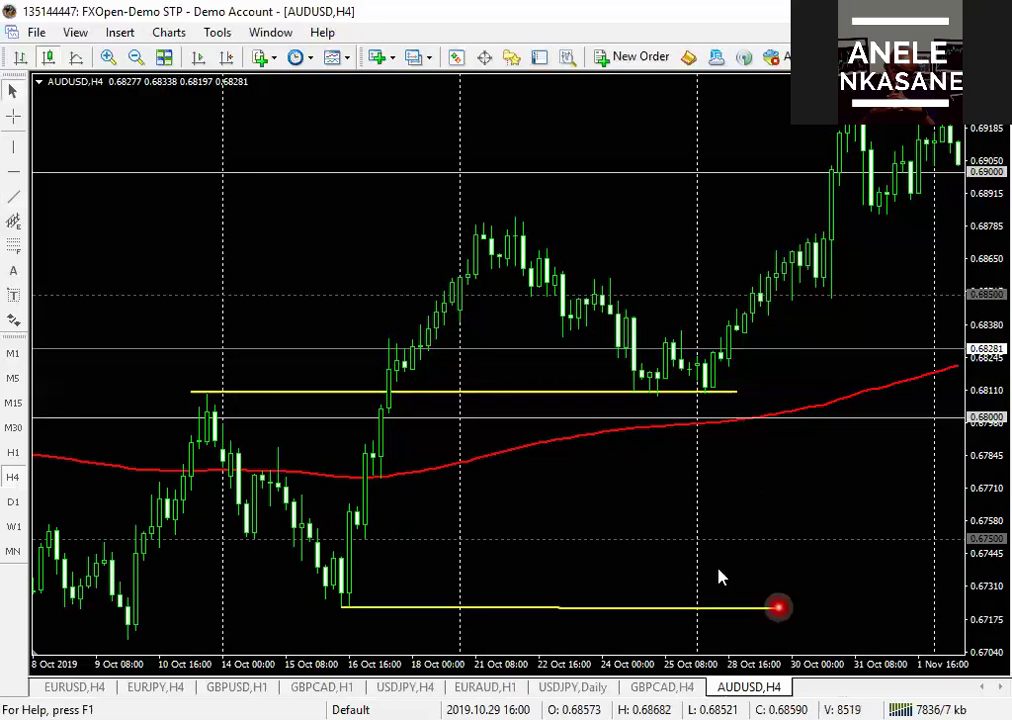
Step: Trace the lower trendline from the 16 October low to its end on 29 October
{"action": "left_click", "coordinate": [719, 575]}
{"action": "left_click", "coordinate": [758, 607]}
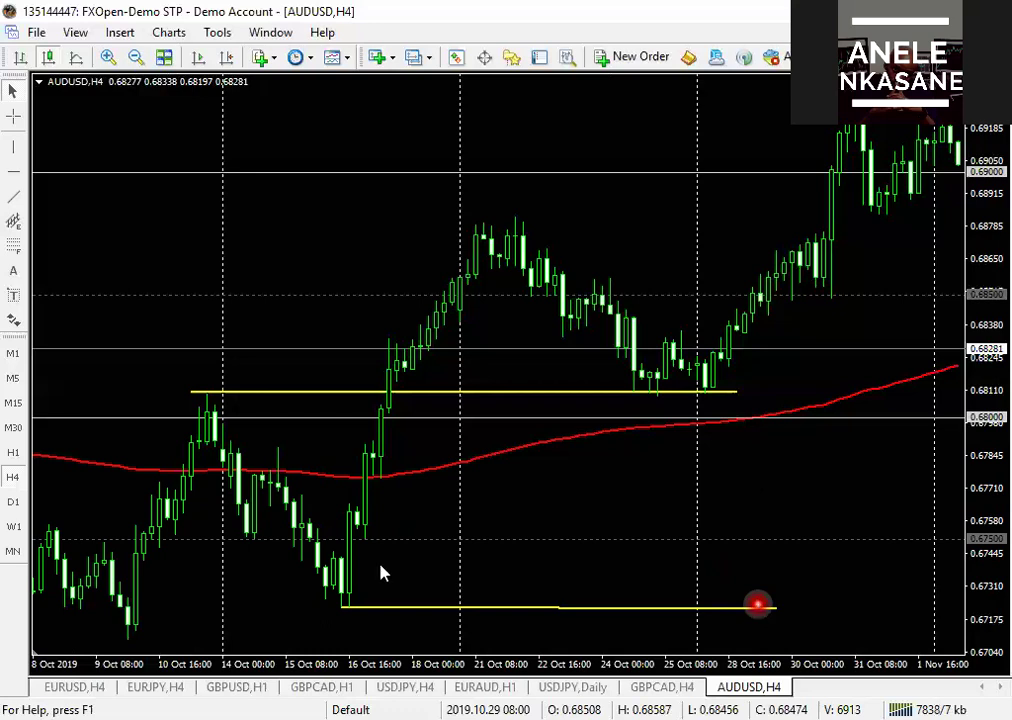
{"action": "left_click", "coordinate": [361, 627]}
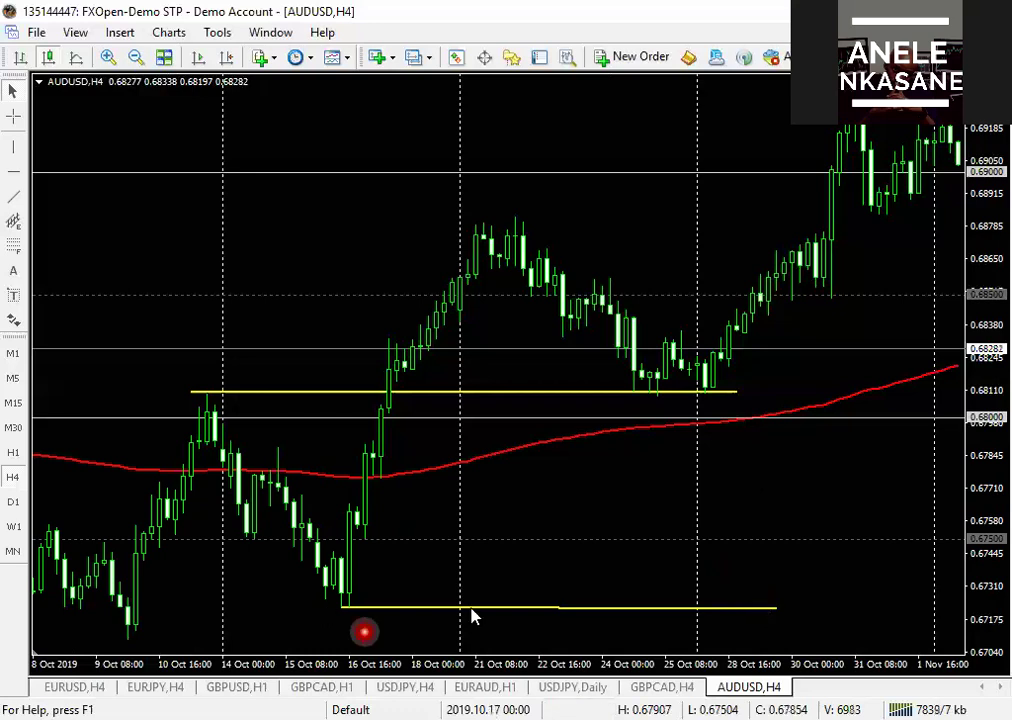
{"action": "left_click", "coordinate": [727, 619]}
{"action": "left_click", "coordinate": [604, 572]}
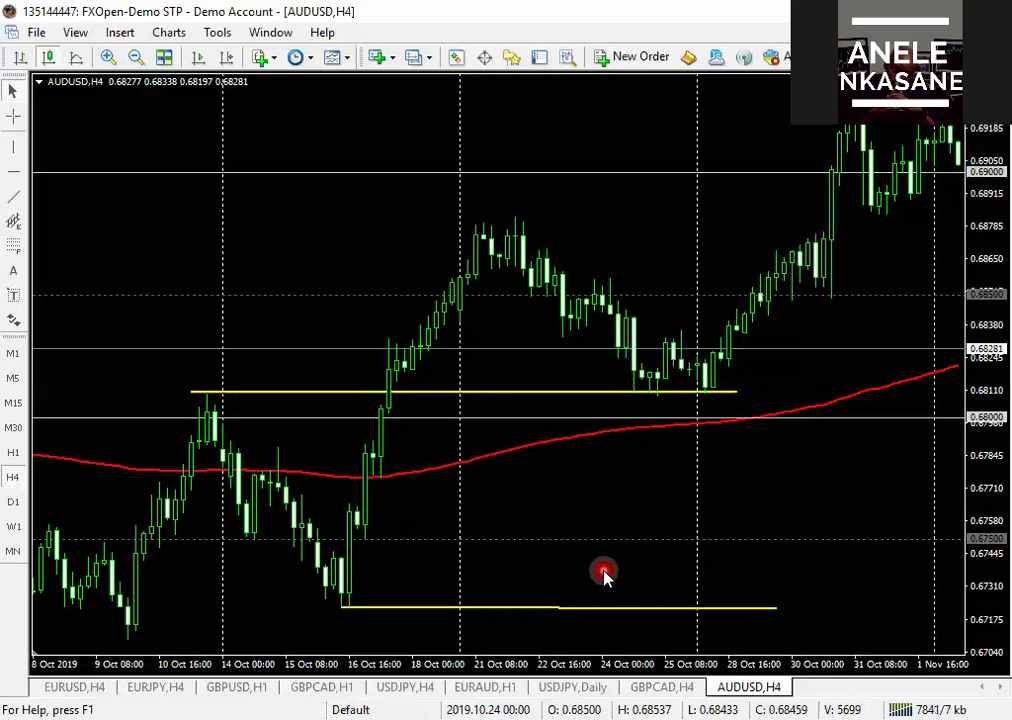
{"action": "left_click", "coordinate": [612, 58]}
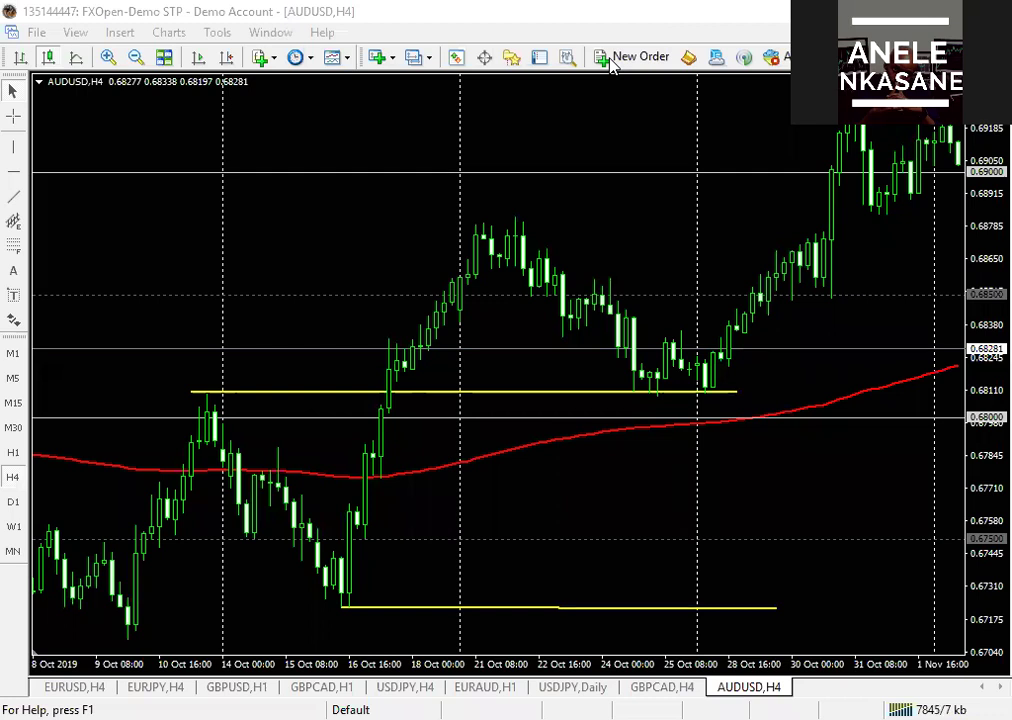
{"action": "left_click", "coordinate": [486, 119]}
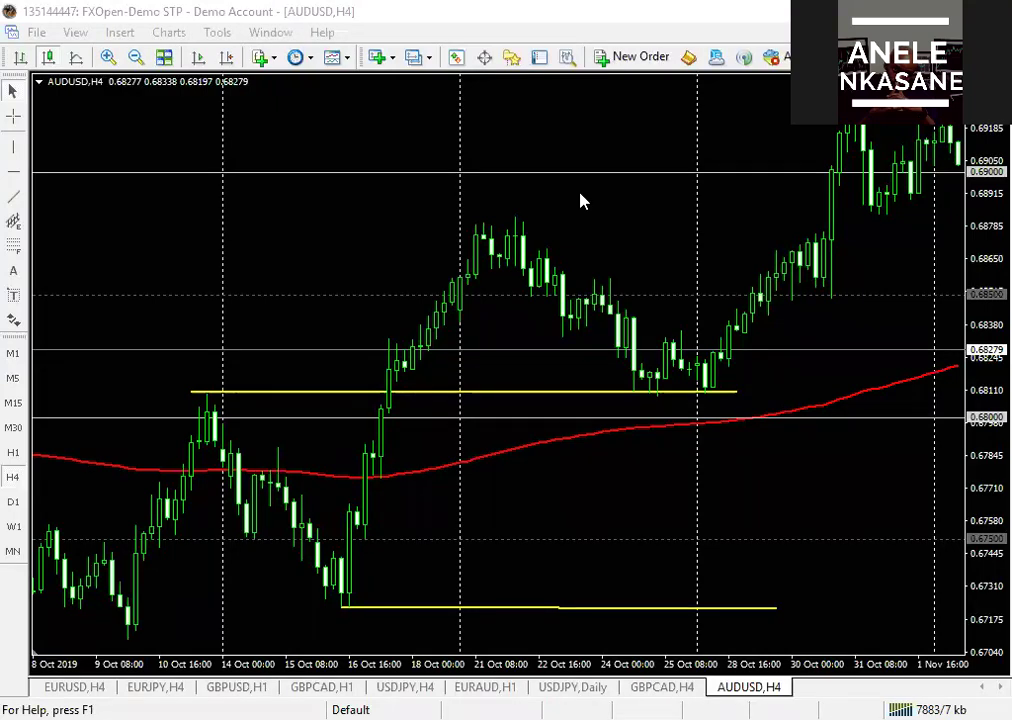
{"action": "left_click", "coordinate": [467, 185]}
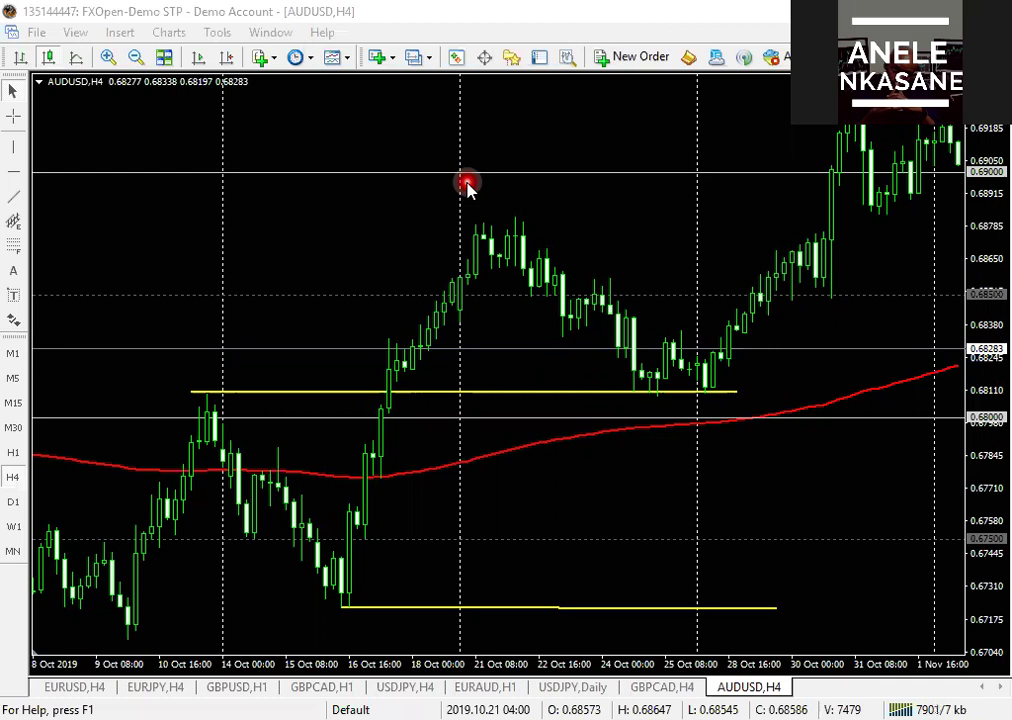
{"action": "left_click", "coordinate": [467, 184]}
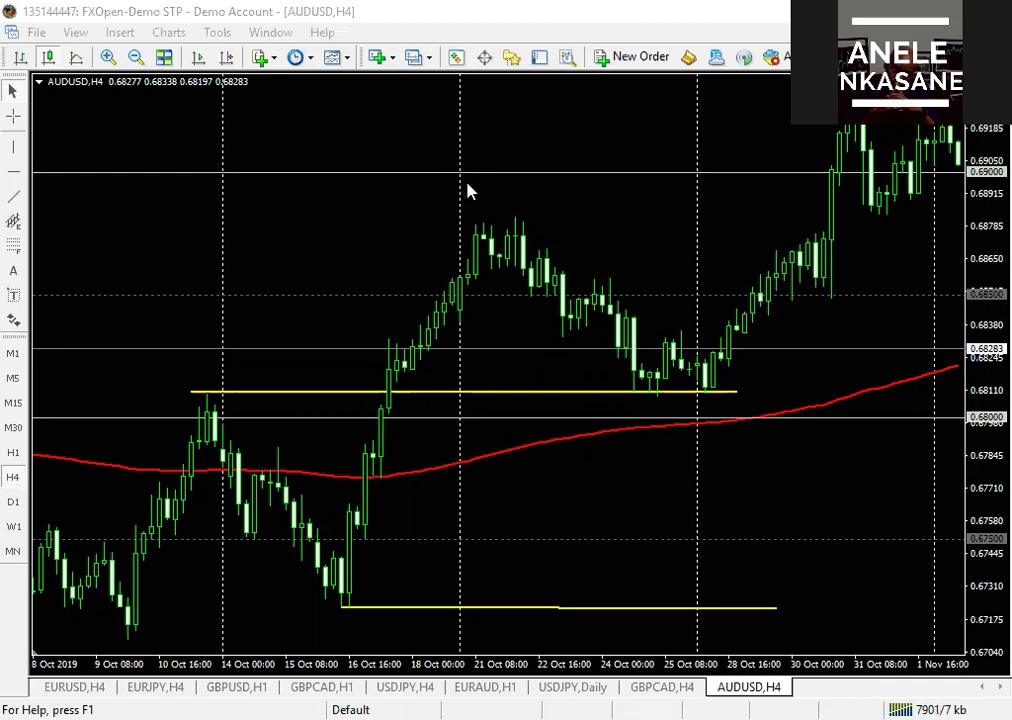